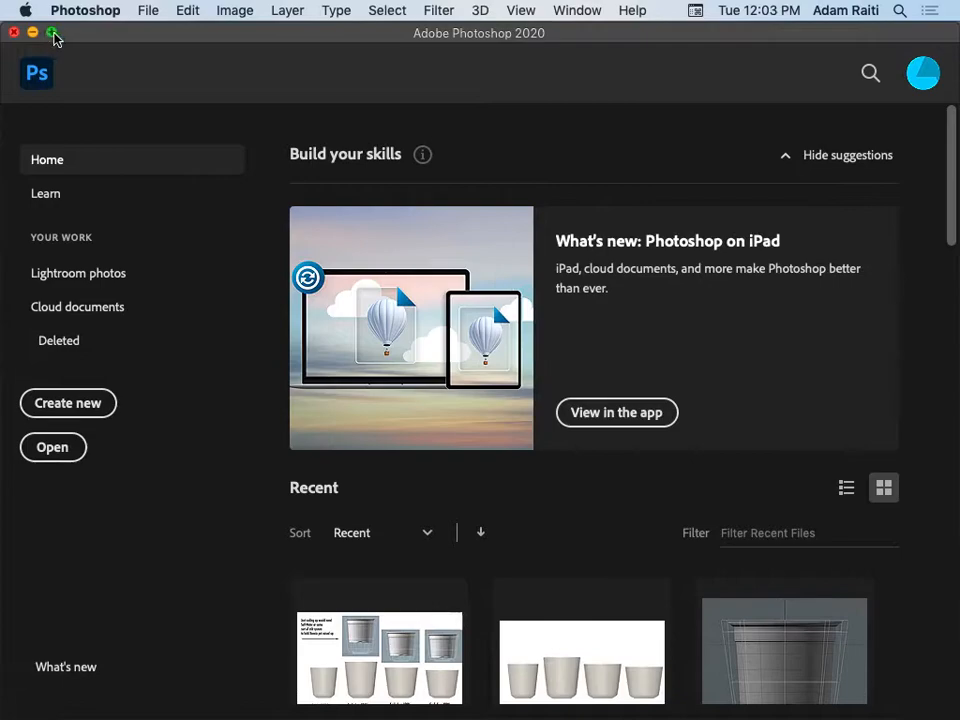
# - Shrink the program window slightly and browse the recent files on the home screen
pyautogui.moveTo(949, 705)
pyautogui.mouseDown()
pyautogui.moveTo(926, 701)
pyautogui.moveTo(953, 712)
pyautogui.mouseUp()
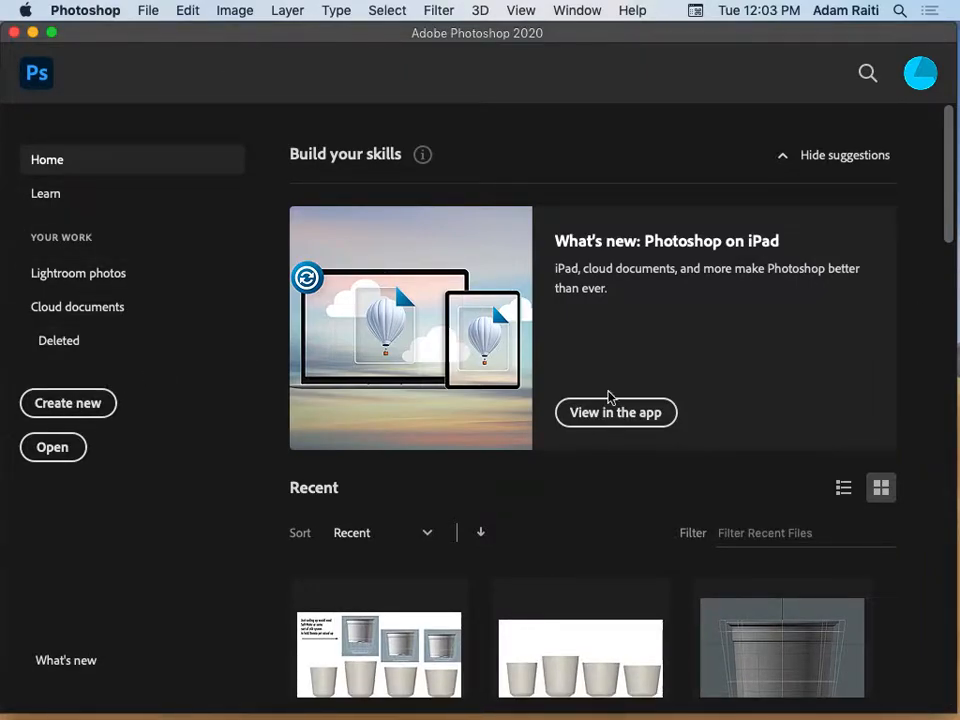
pyautogui.scroll(-2, 331, 538)
pyautogui.scroll(-10, 626, 526)
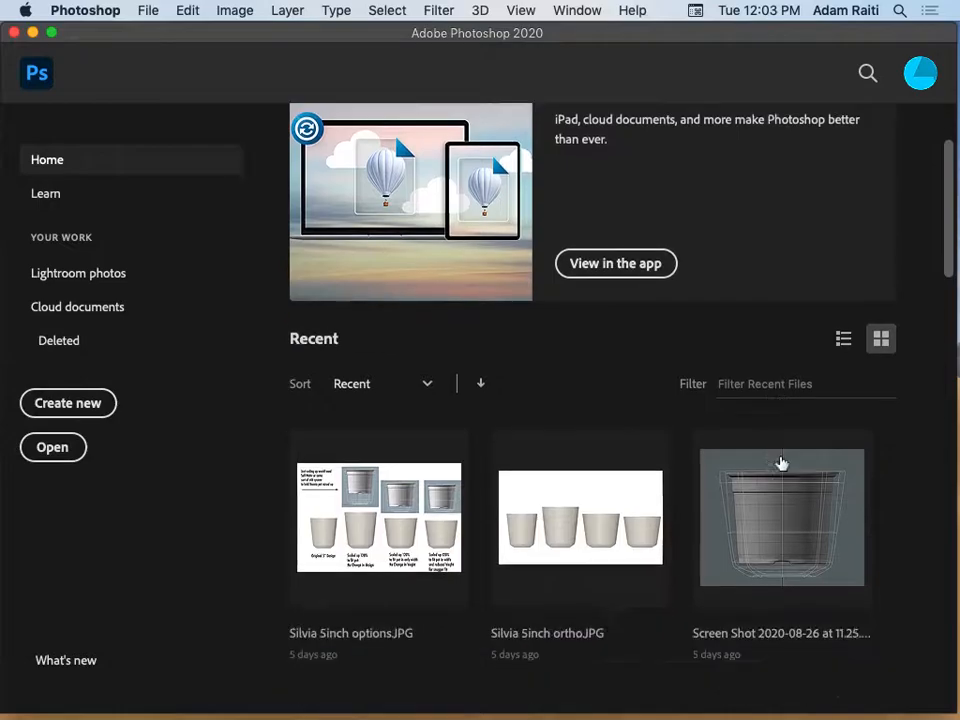
pyautogui.scroll(-14, 566, 593)
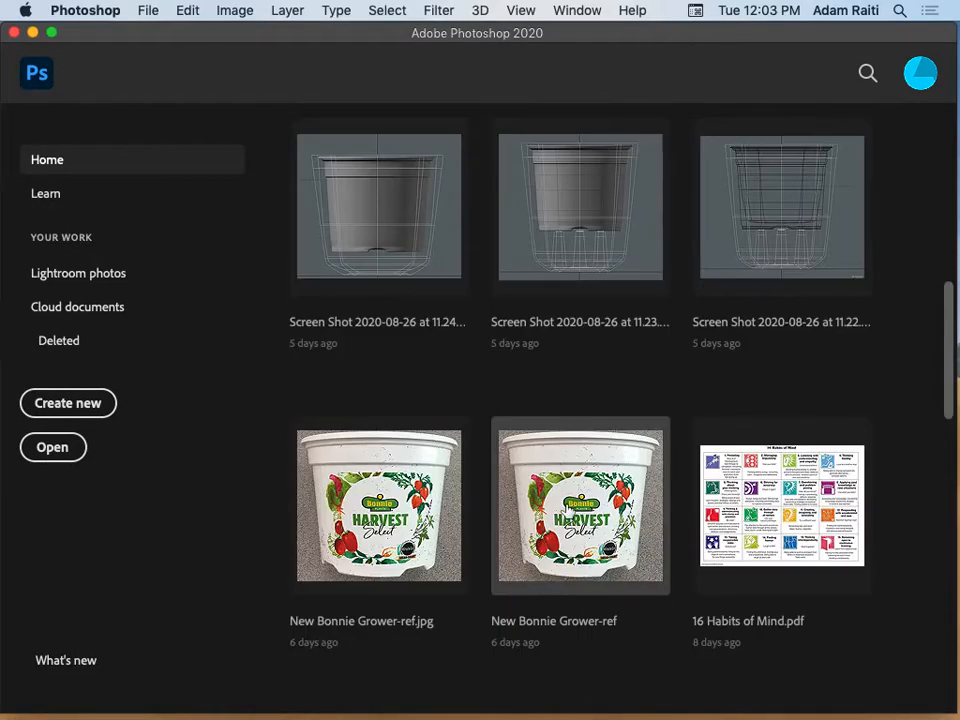
pyautogui.scroll(14, 620, 515)
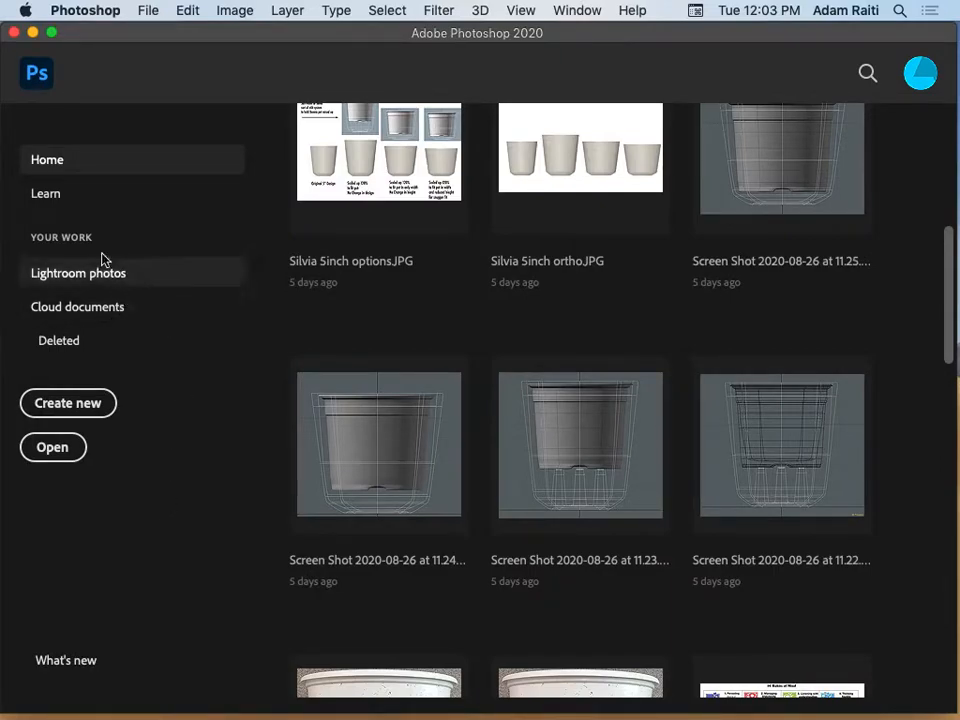
# - Create a new document 8 inches wide and 10 inches high at a resolution of 150 pixels/inch
pyautogui.click(97, 405)
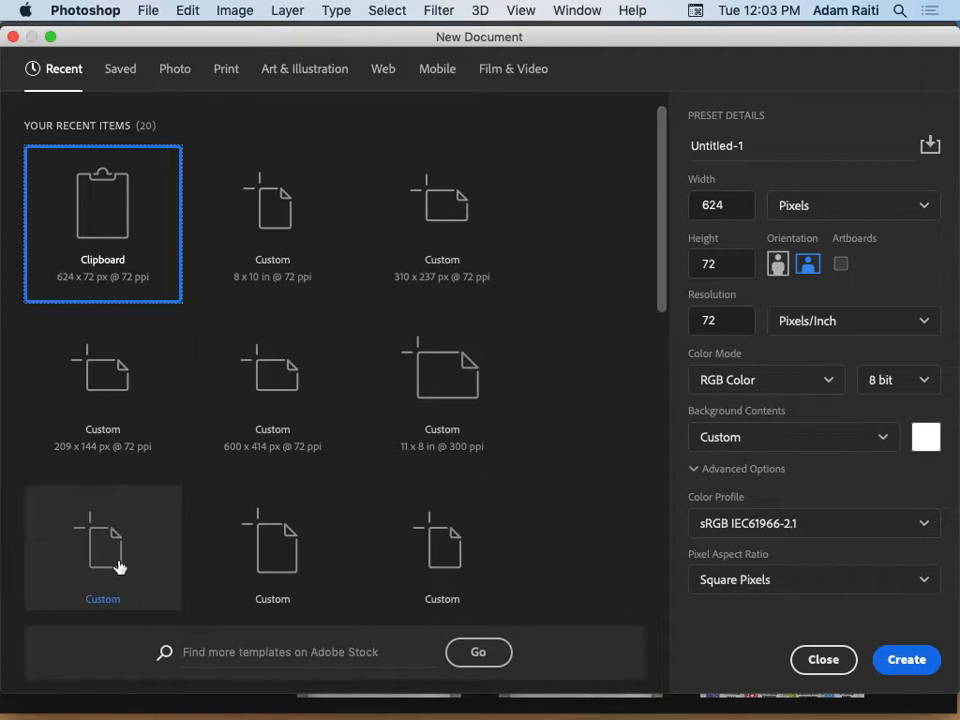
pyautogui.click(901, 210)
pyautogui.click(817, 277)
pyautogui.moveTo(748, 201); pyautogui.dragTo(677, 200)
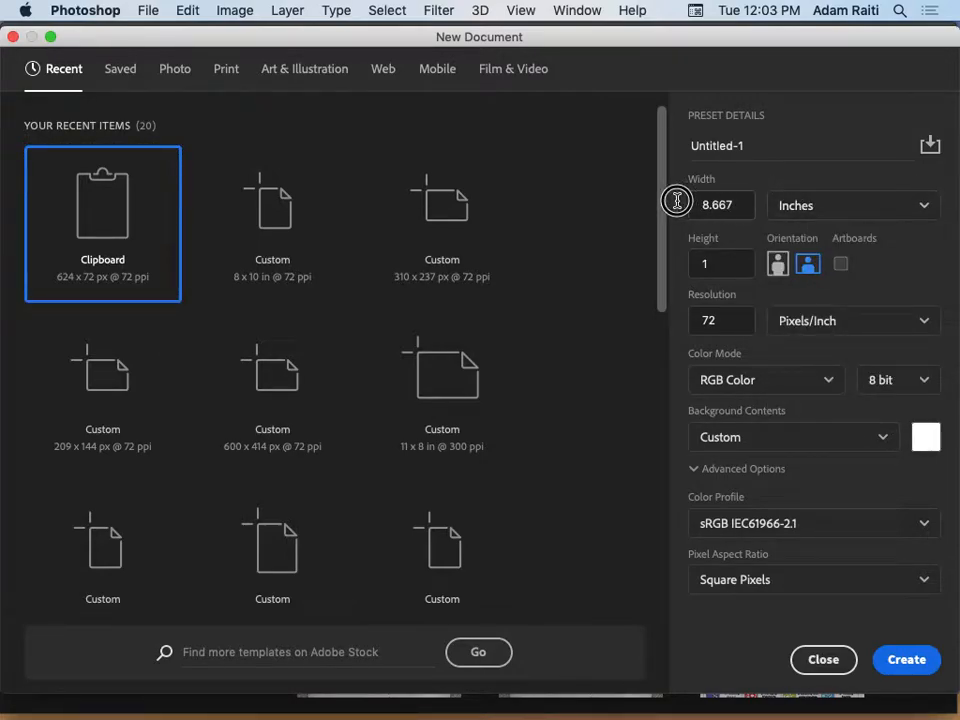
pyautogui.doubleClick(744, 203)
pyautogui.write('8')
pyautogui.doubleClick(736, 262)
pyautogui.write('10')
pyautogui.press('Tab')
pyautogui.write('150')
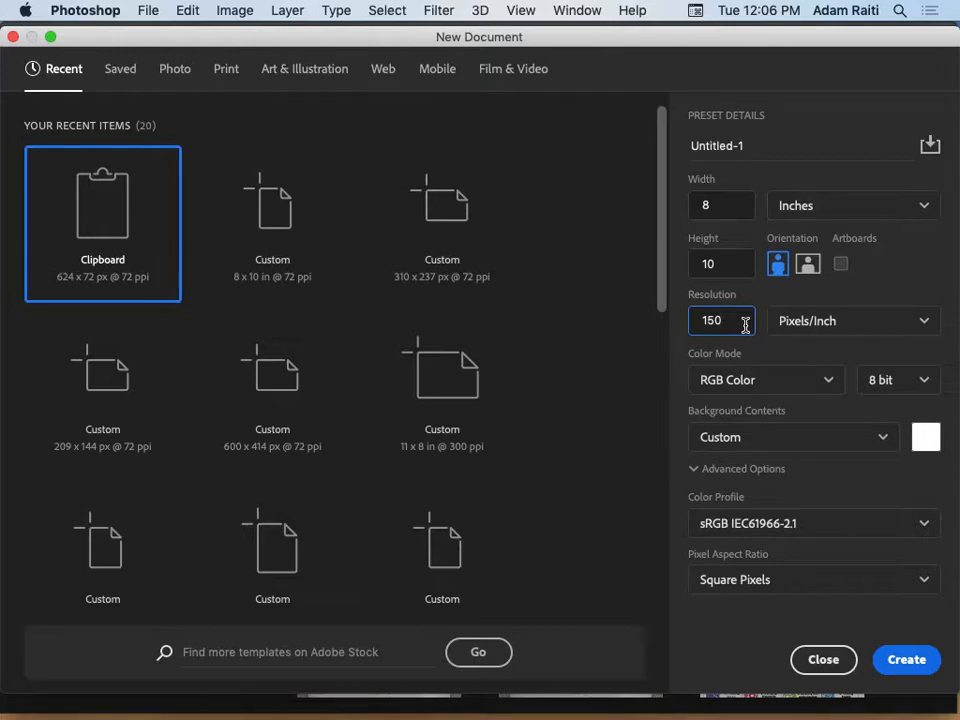
pyautogui.click(912, 675)
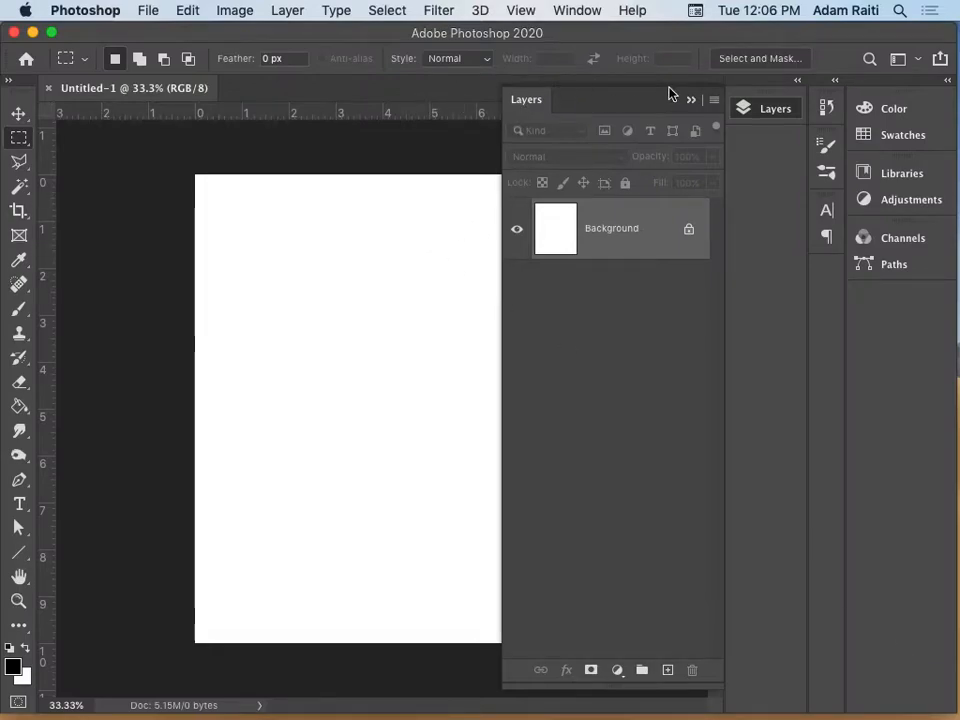
# - Collapse the Layers panel to an icon, and hide the document rulers and show them again
pyautogui.click(690, 102)
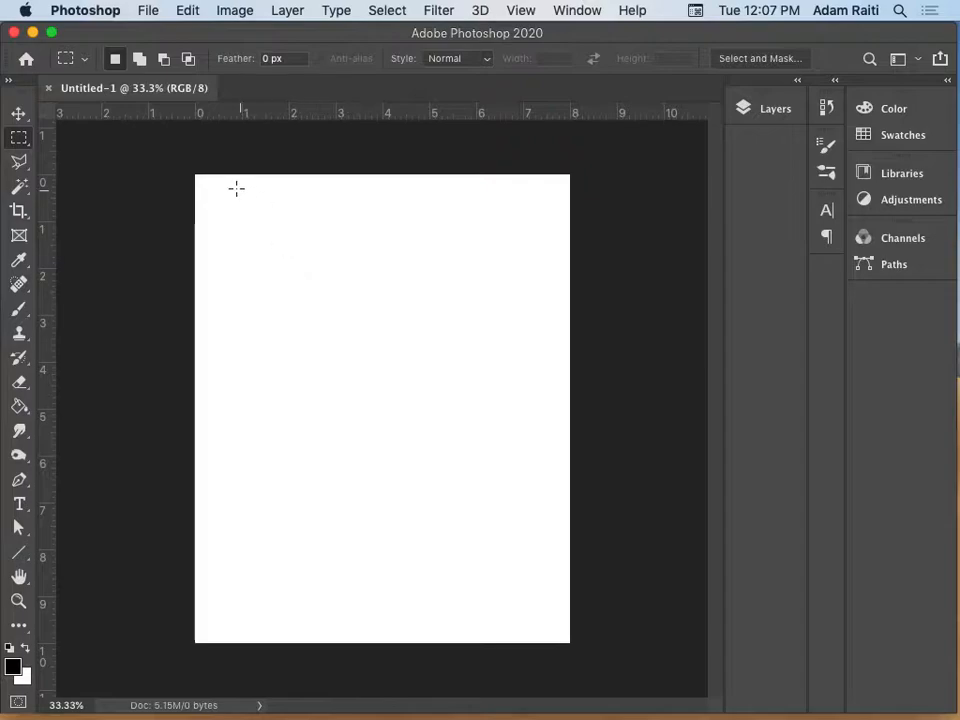
pyautogui.click(197, 706)
pyautogui.keyDown('alt'); pyautogui.click(190, 706); pyautogui.keyUp('alt')
pyautogui.keyDown('alt'); pyautogui.click(189, 705); pyautogui.keyUp('alt')
pyautogui.press('super+r')
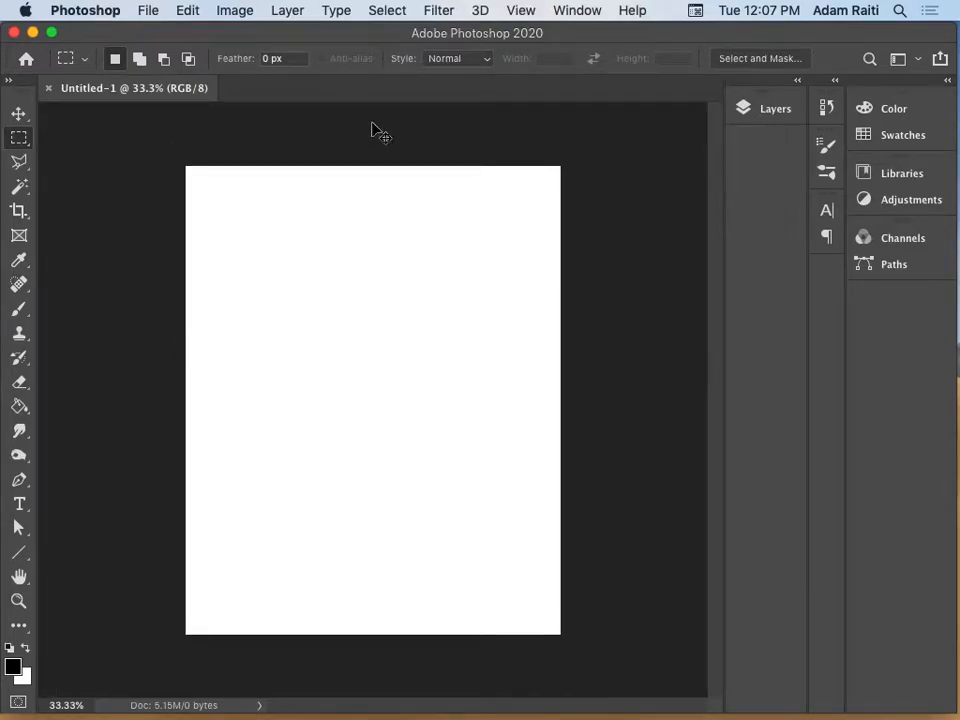
pyautogui.press('super+r')
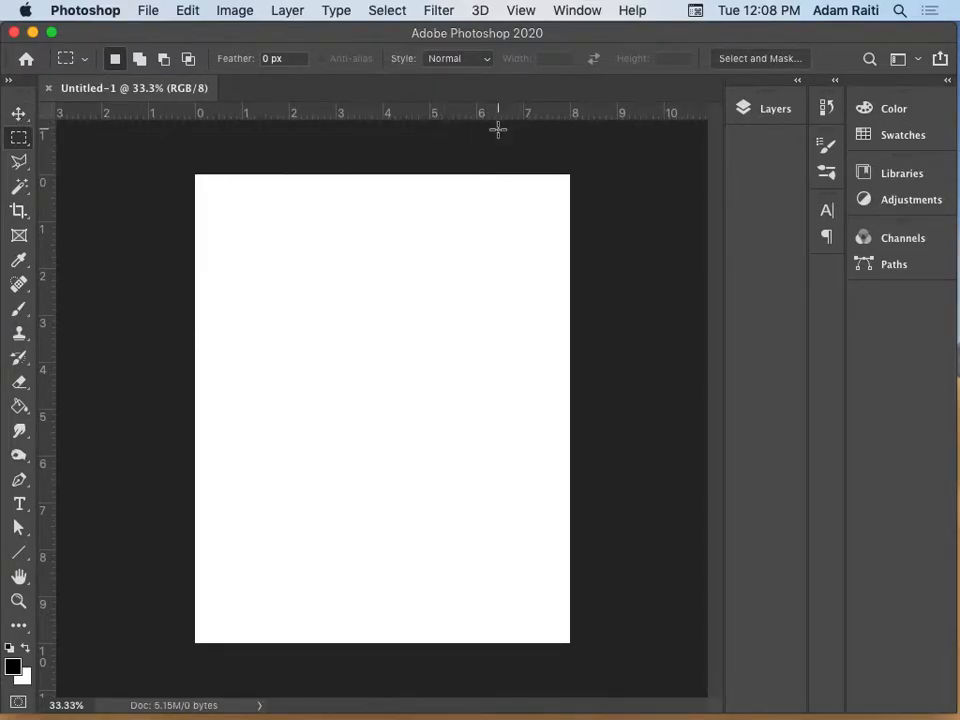
# - Dock the Layers panel in the narrow icon column beneath the Paragraph panel
pyautogui.click(26, 87)
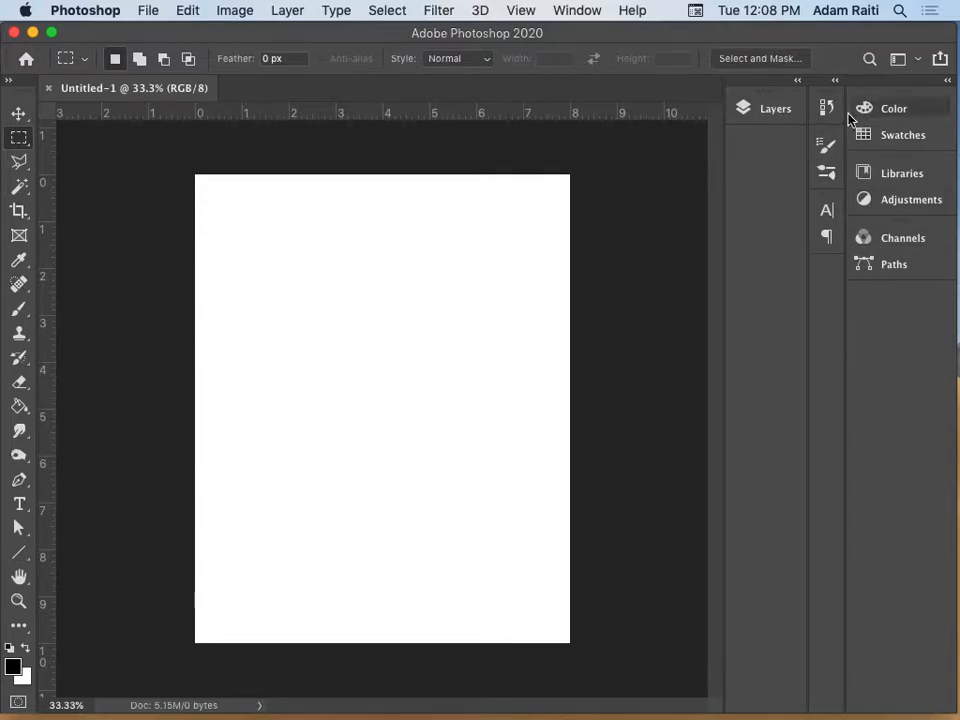
pyautogui.click(782, 114)
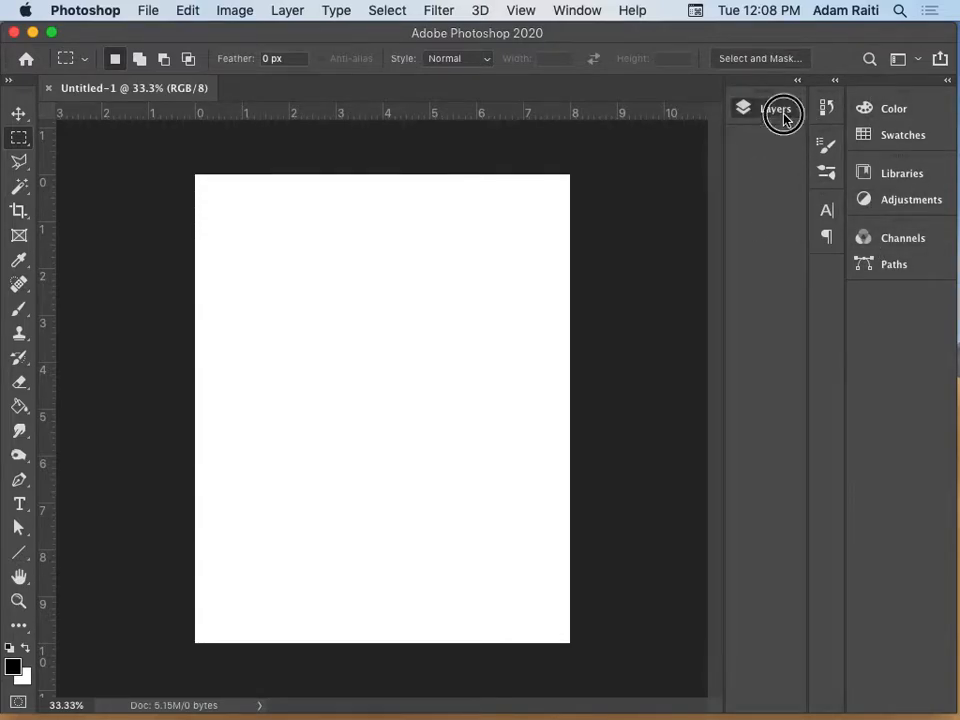
pyautogui.moveTo(615, 94); pyautogui.dragTo(831, 262)
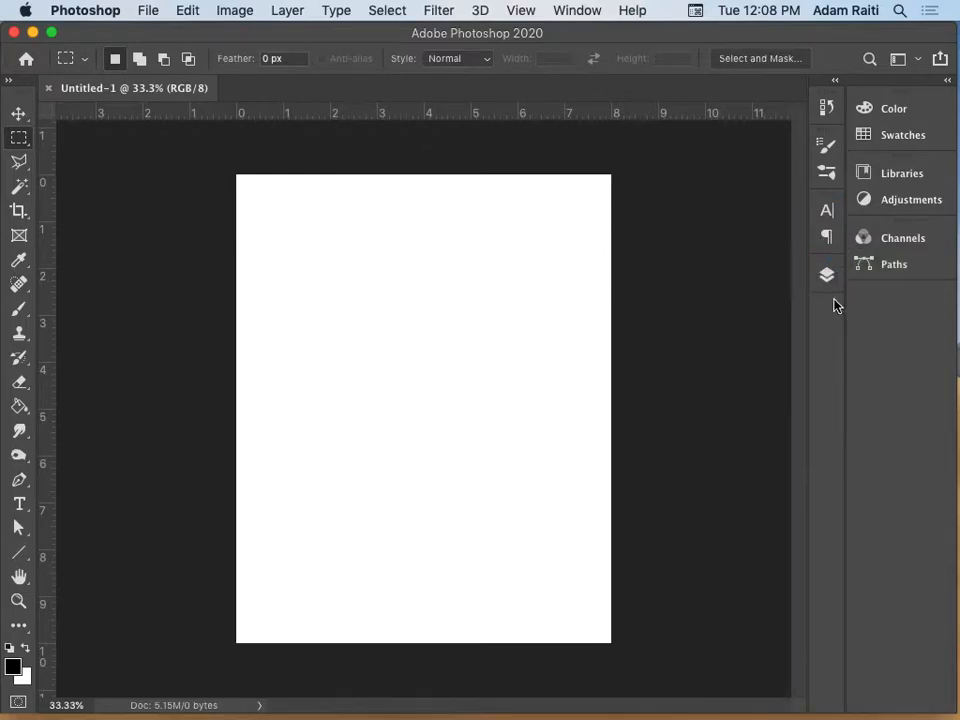
# - Preview the Layers, Brushes, Brush Settings and History panels from the icon column
pyautogui.click(827, 276)
pyautogui.click(826, 274)
pyautogui.click(832, 176)
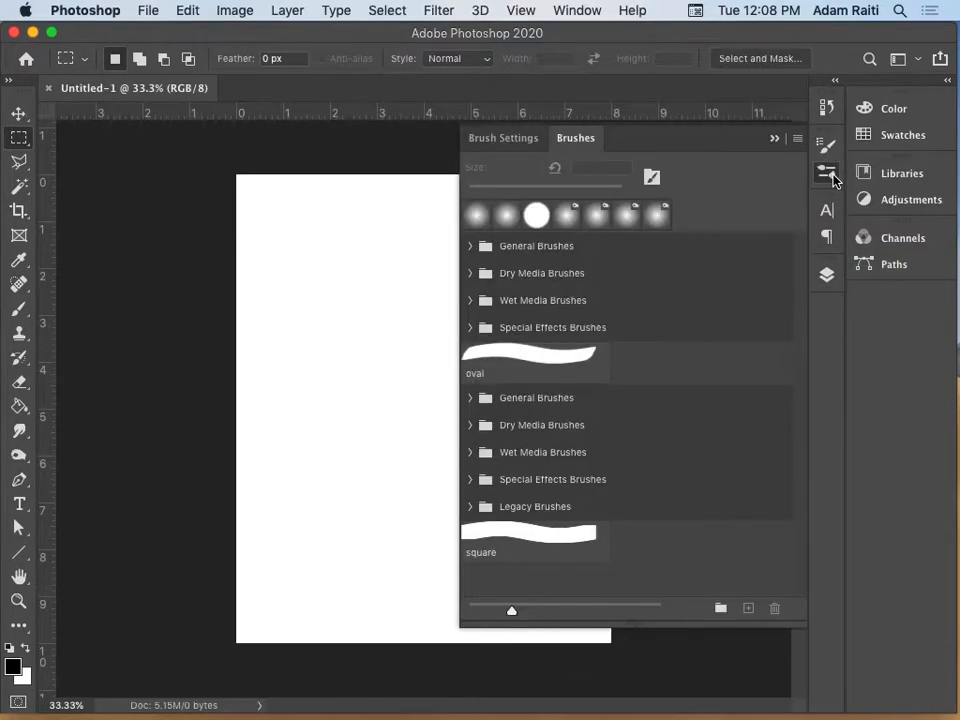
pyautogui.click(833, 173)
pyautogui.click(827, 145)
pyautogui.click(827, 145)
pyautogui.click(829, 105)
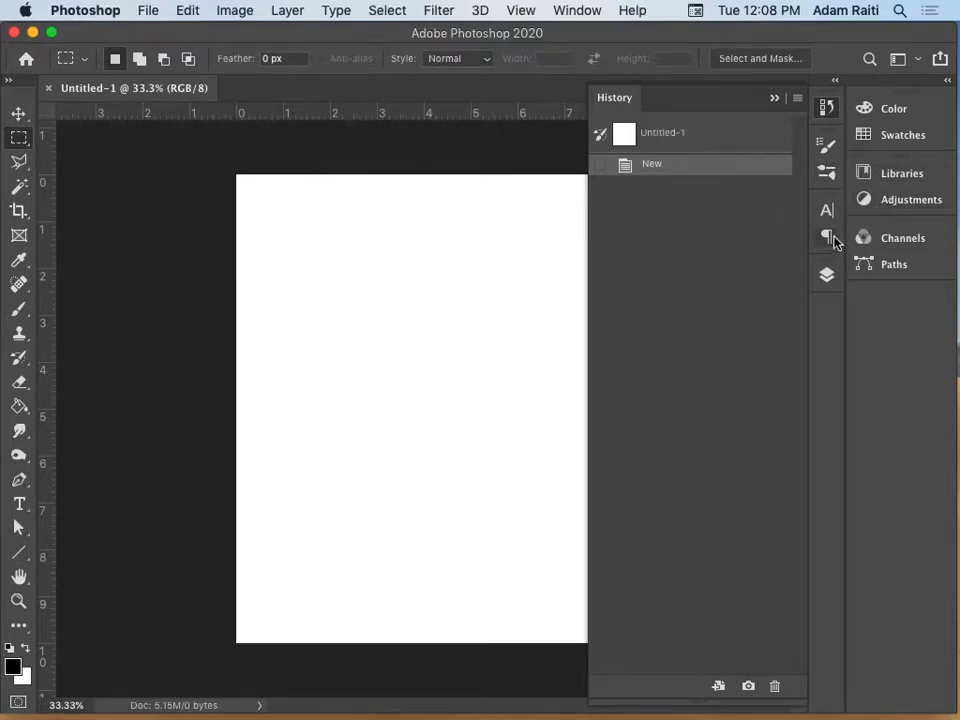
# - Float the Layers panel over the canvas, shorten it to fit one layer, and dock it back beneath Paragraph
pyautogui.click(828, 282)
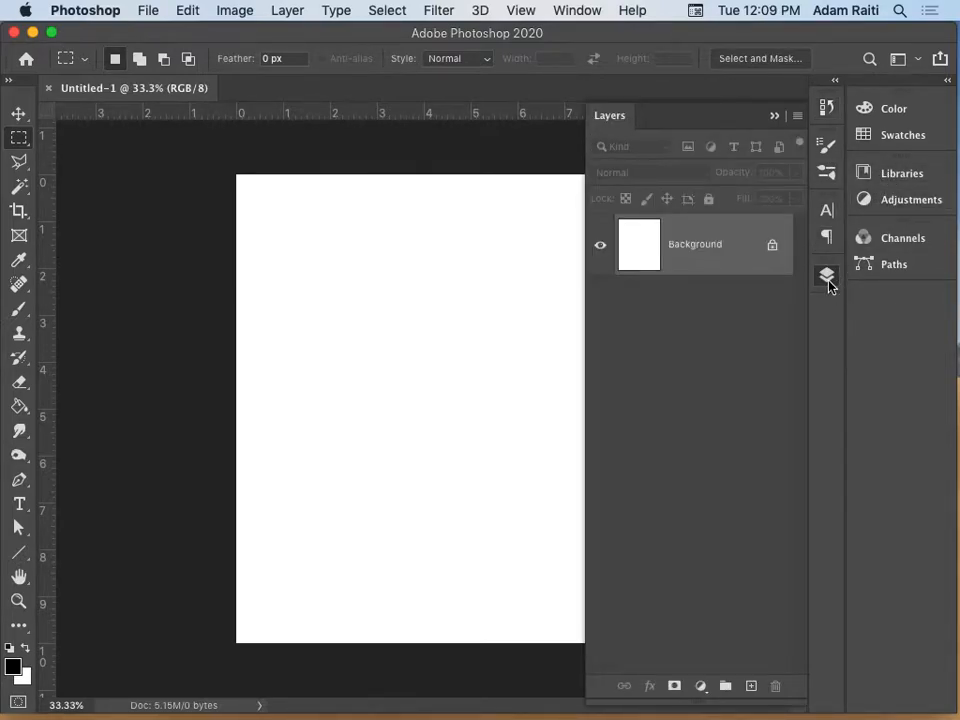
pyautogui.moveTo(606, 128); pyautogui.dragTo(430, 94)
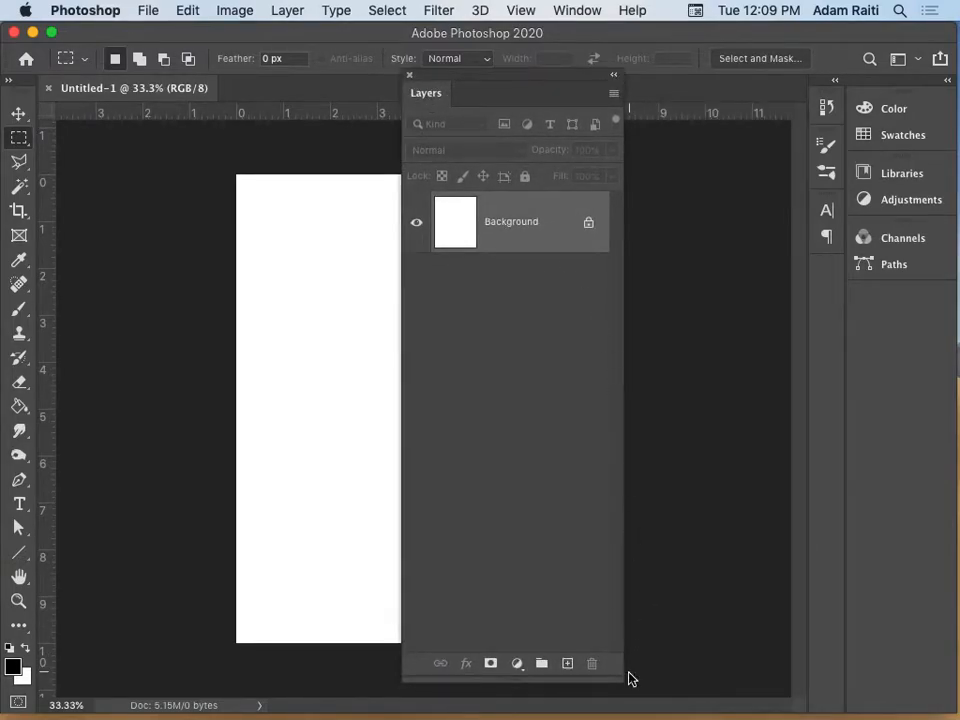
pyautogui.moveTo(615, 681); pyautogui.dragTo(585, 262)
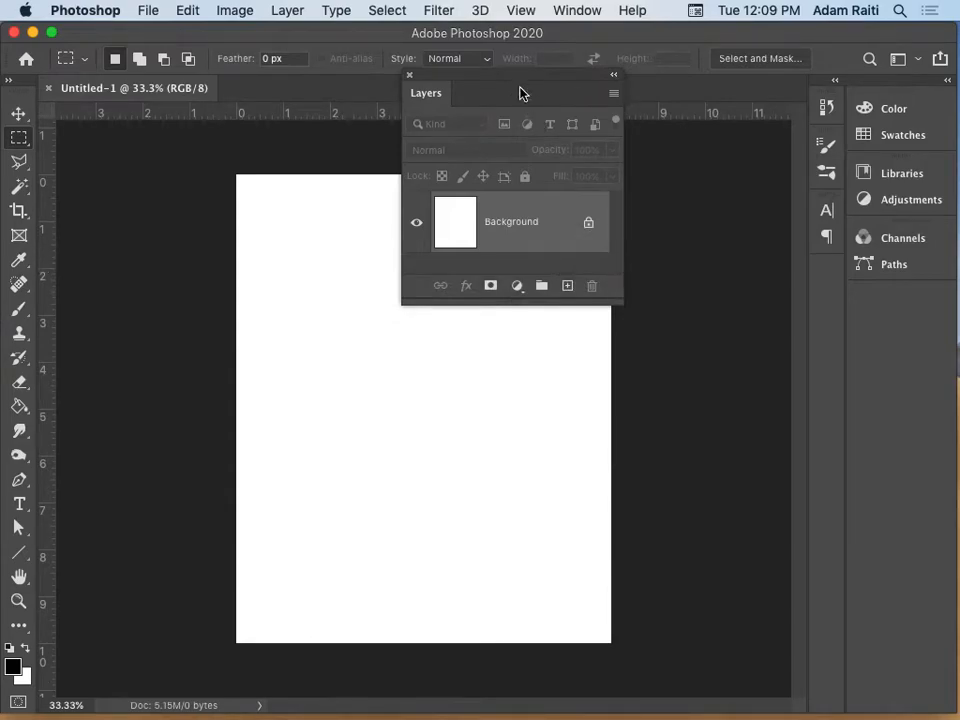
pyautogui.moveTo(489, 79); pyautogui.dragTo(712, 163)
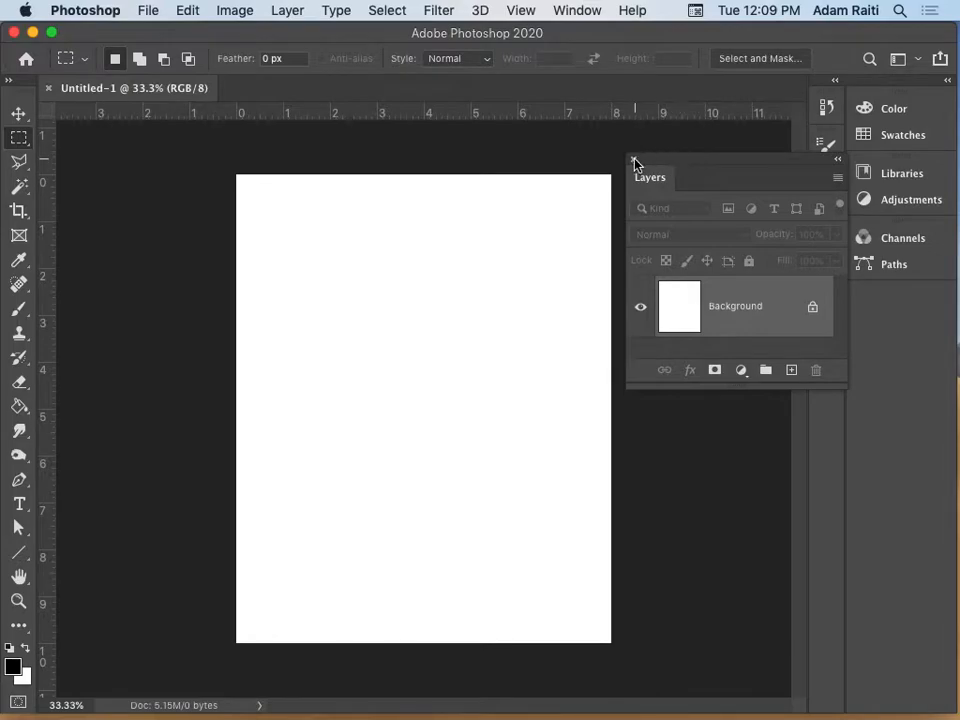
pyautogui.moveTo(696, 165); pyautogui.dragTo(827, 266)
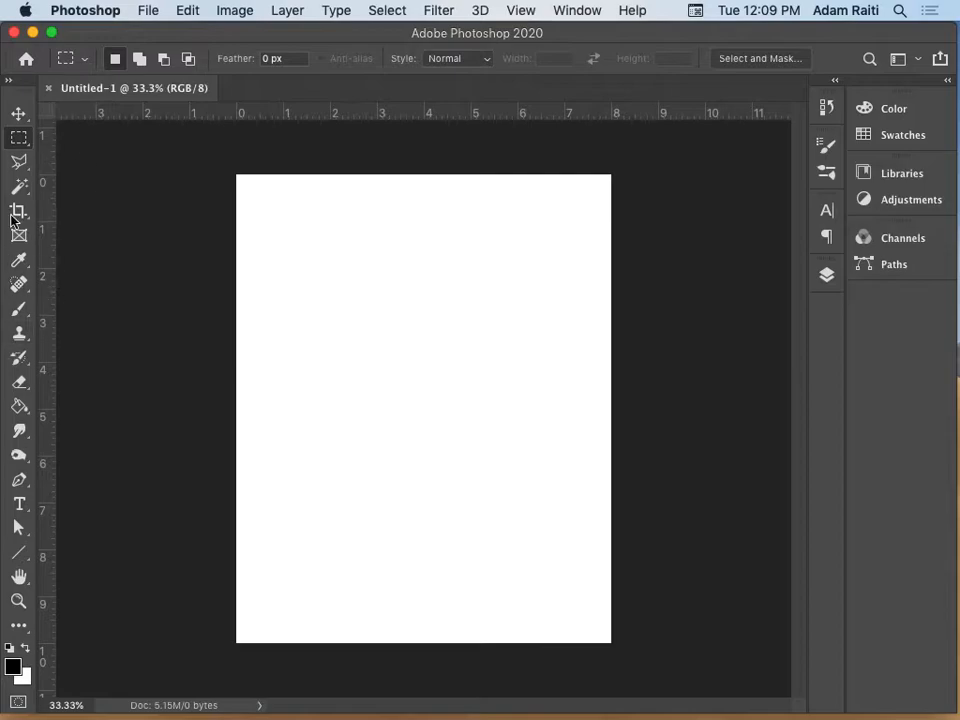
# - Undock and close the Layers panel, and restore it to its place in the icon column beneath Paragraph
pyautogui.moveTo(831, 271); pyautogui.dragTo(643, 282)
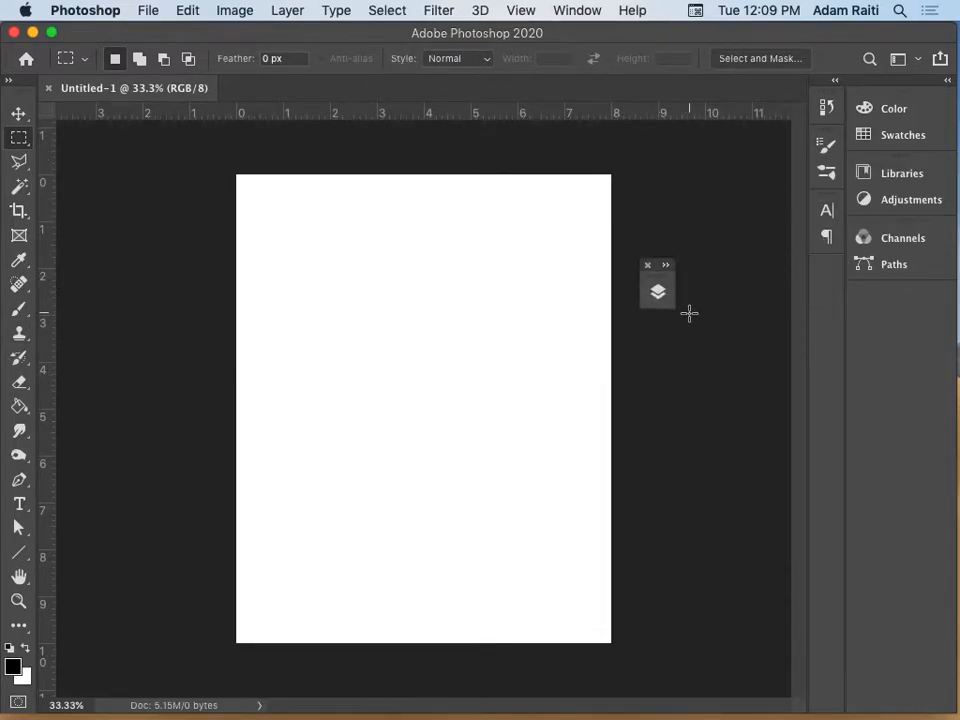
pyautogui.click(647, 266)
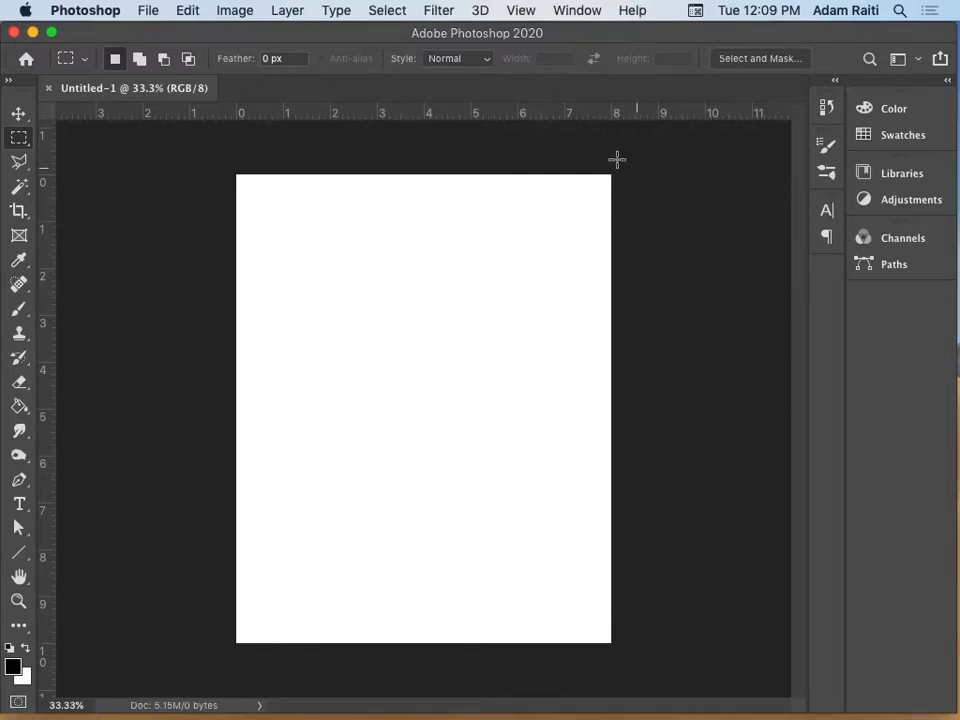
pyautogui.click(577, 10)
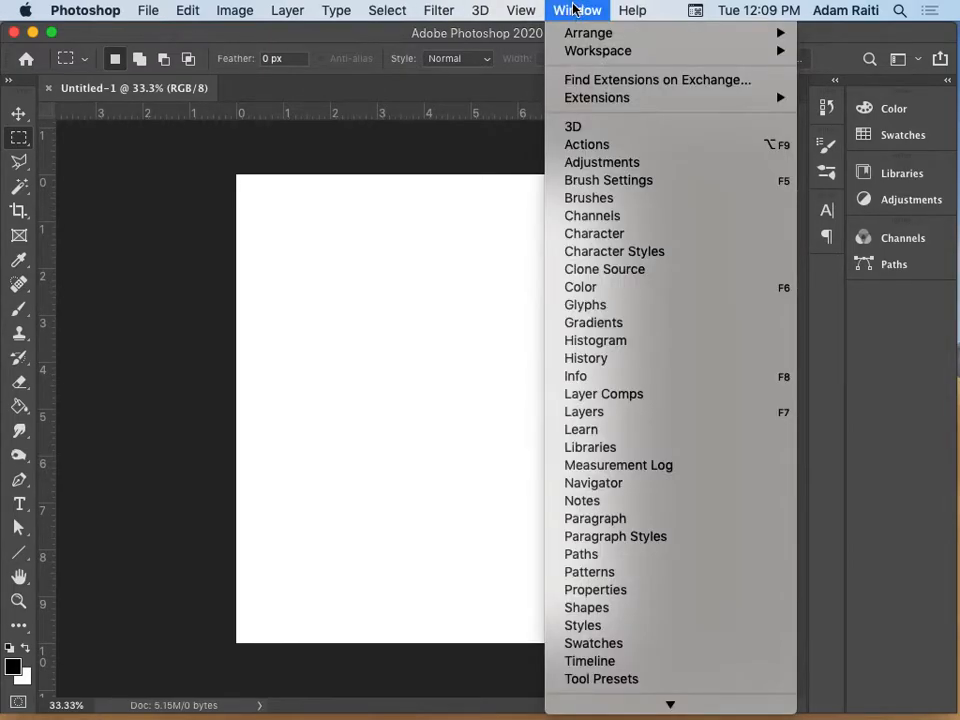
pyautogui.click(632, 414)
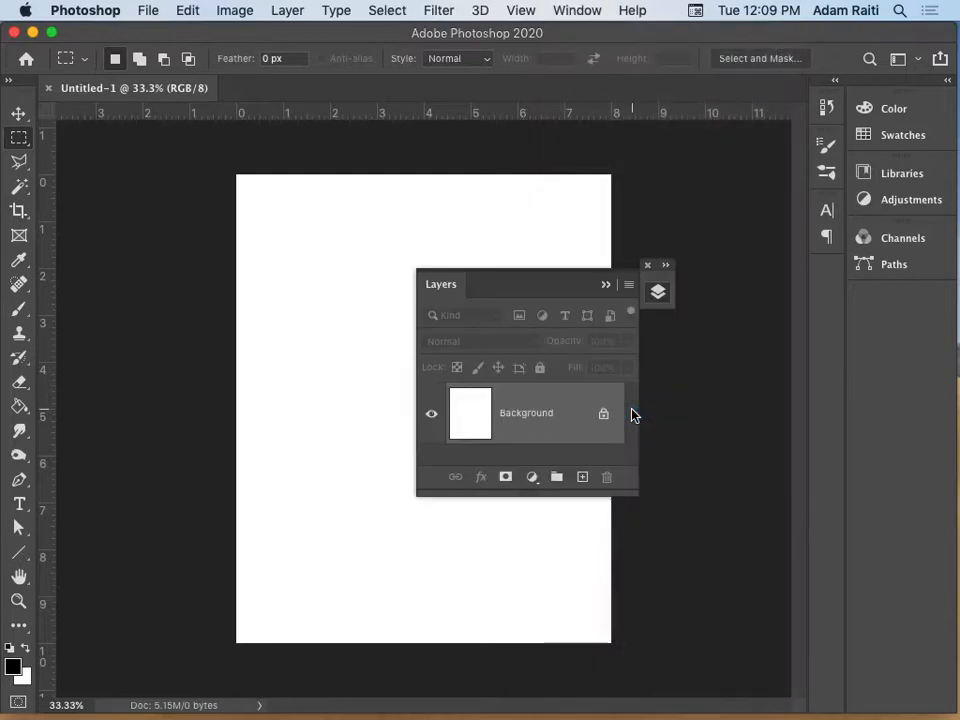
pyautogui.moveTo(648, 268); pyautogui.dragTo(816, 257)
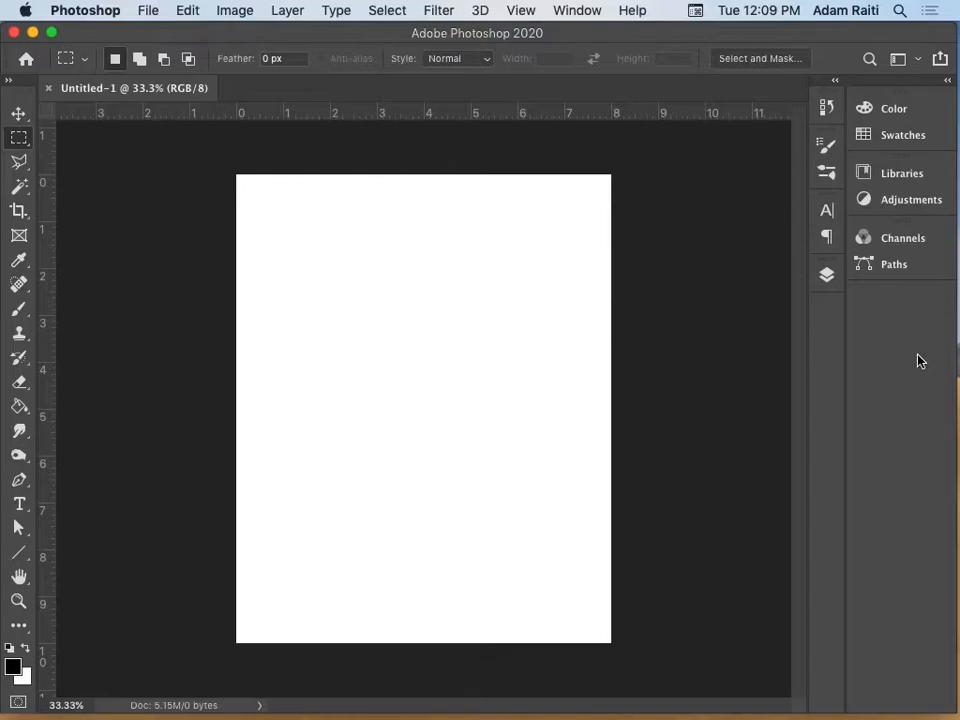
# - Reset the Essentials workspace to its default panel layout
pyautogui.click(589, 12)
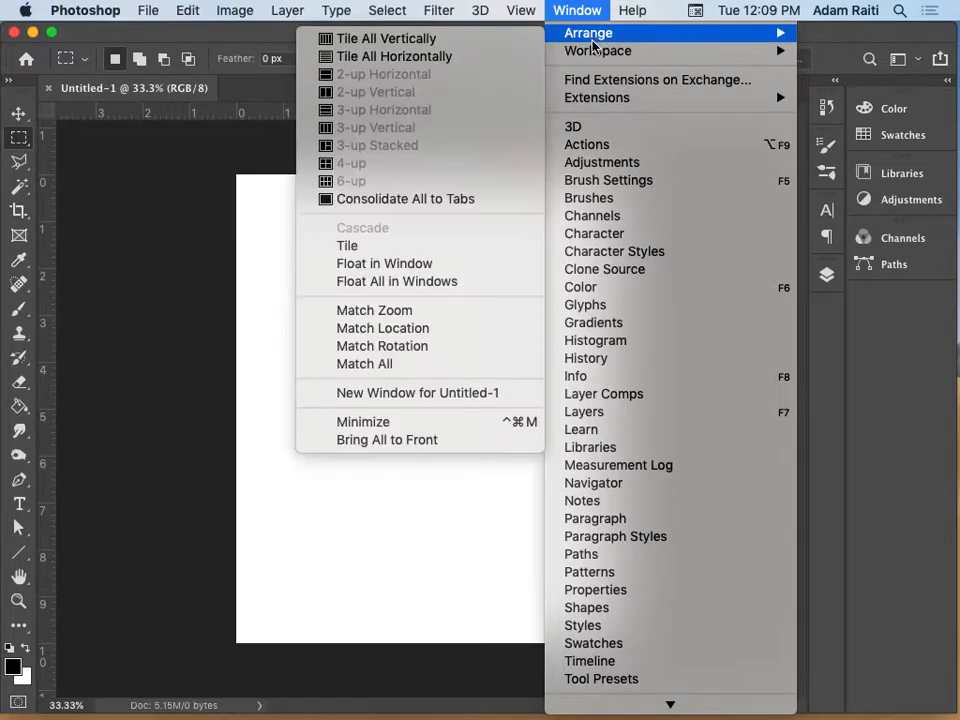
pyautogui.moveTo(597, 51)
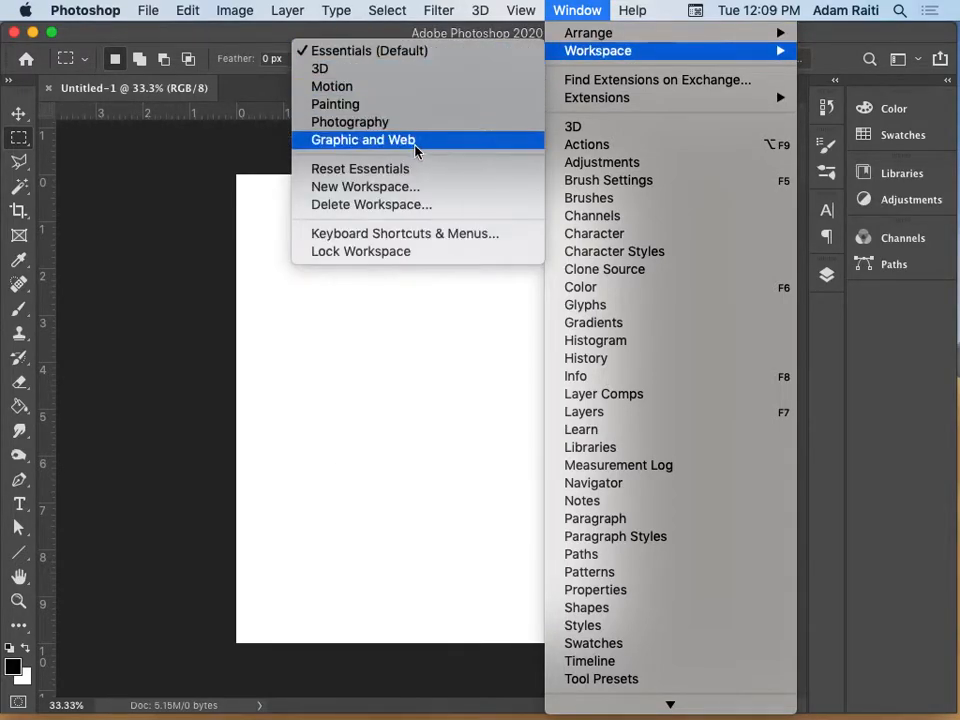
pyautogui.click(364, 170)
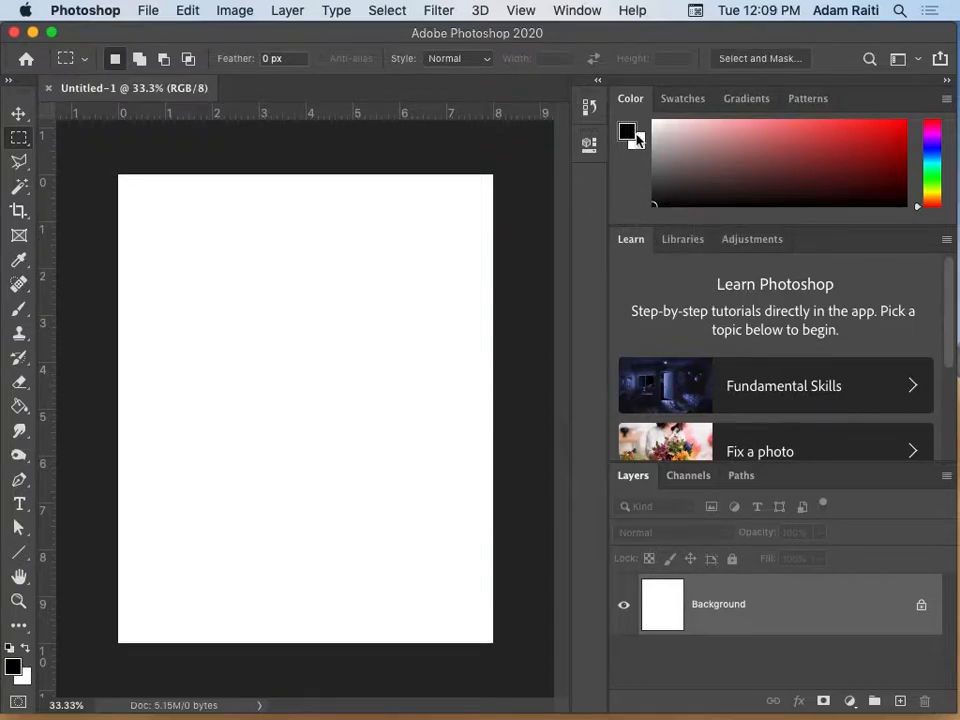
# - Collapse the main panel column to labelled icons, and expand and recollapse the History and Properties column
pyautogui.click(946, 82)
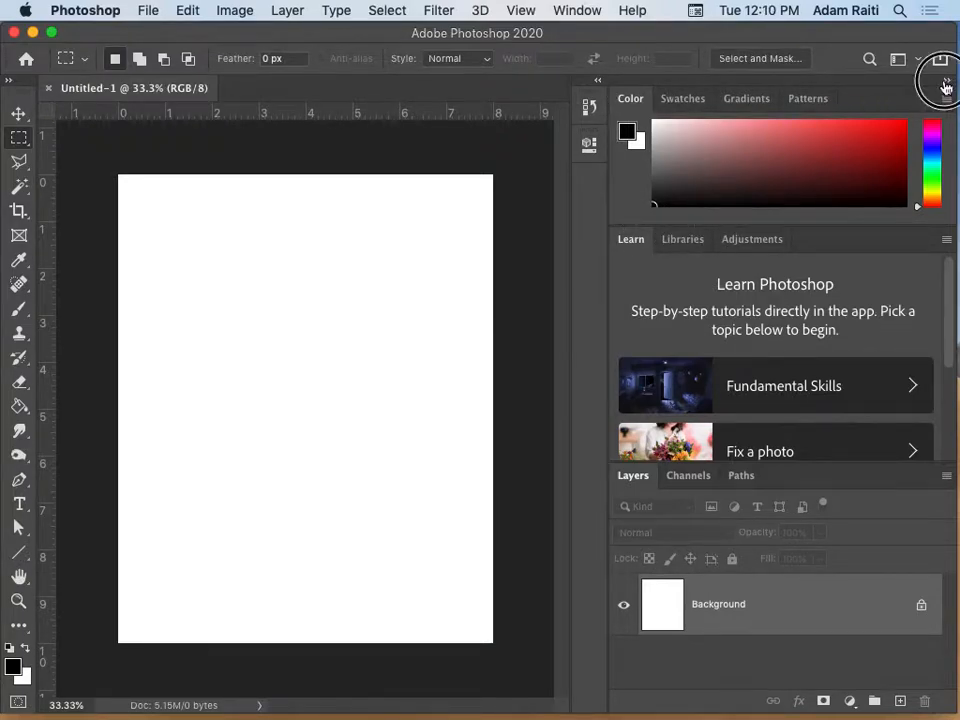
pyautogui.click(835, 83)
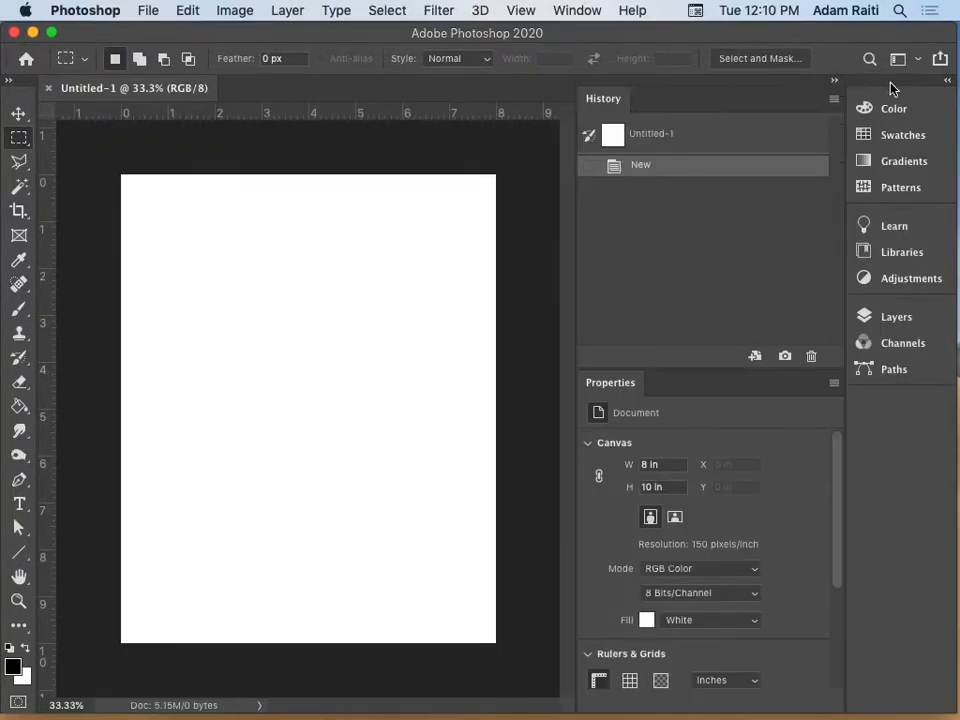
pyautogui.click(835, 83)
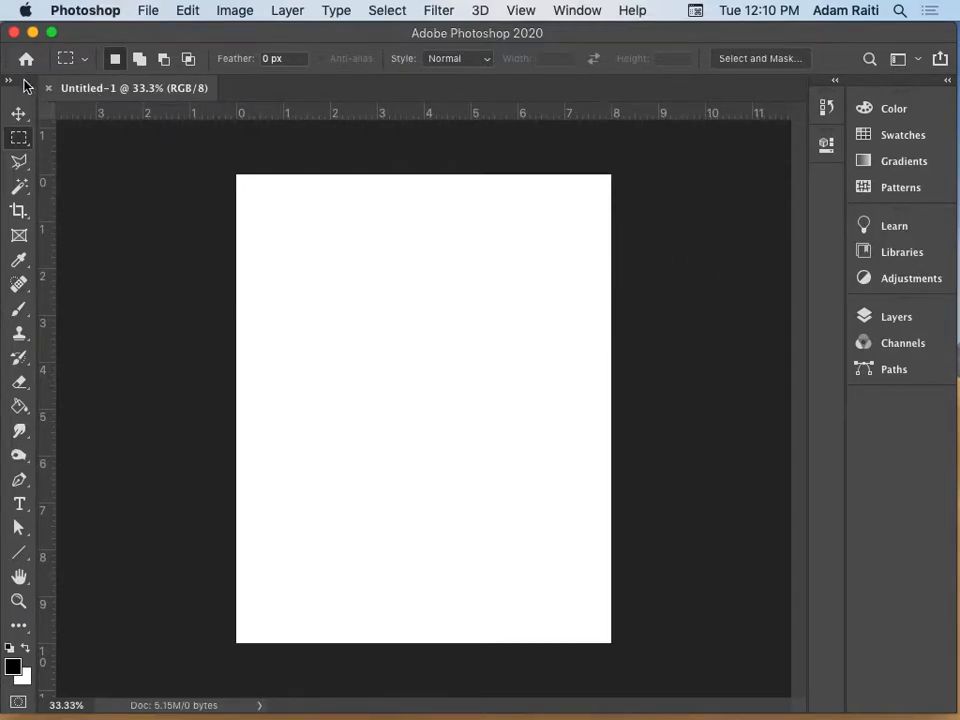
# - Detach the toolbar so it floats beside the blank page, and select the Move tool
pyautogui.moveTo(25, 86); pyautogui.dragTo(173, 92)
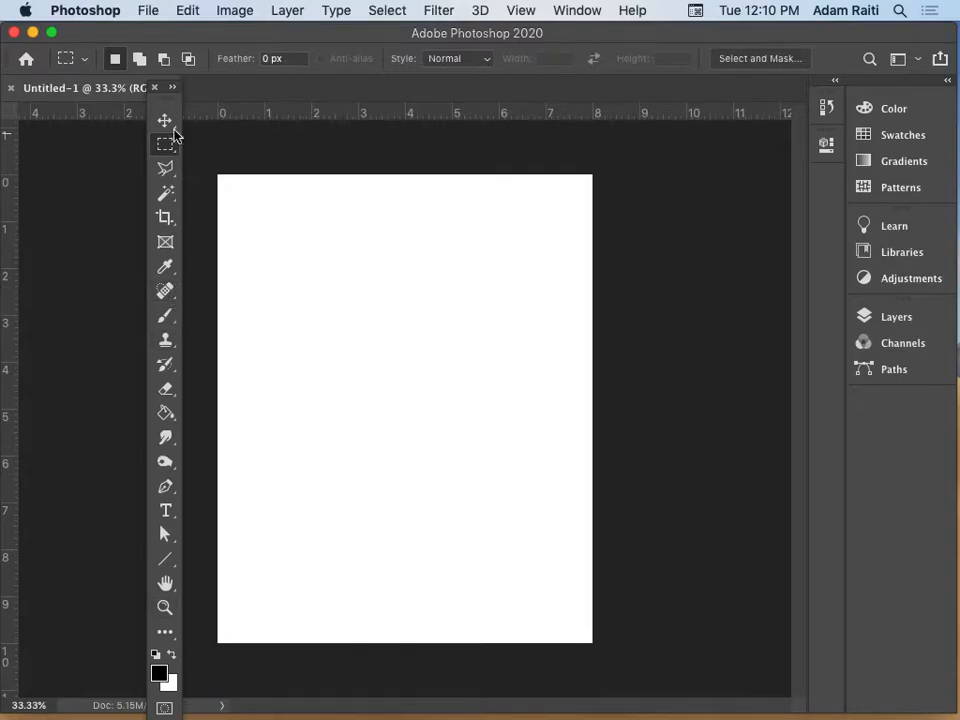
pyautogui.click(162, 92)
pyautogui.click(161, 92)
pyautogui.click(165, 122)
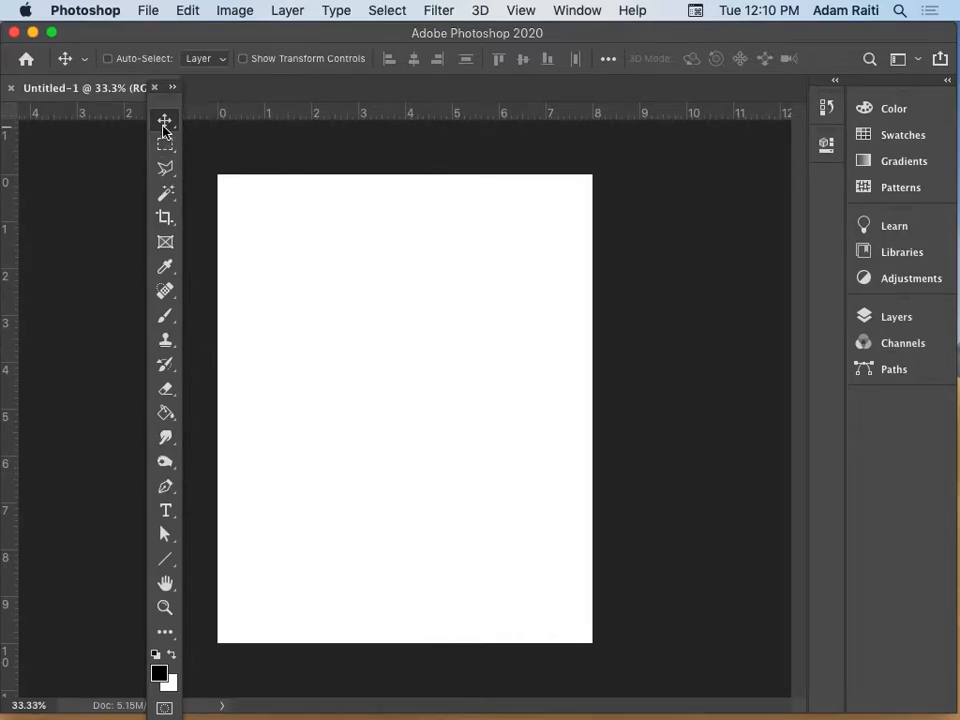
# - Undock the Layers panel, close the Channels and Paths flyout, and float Layers beside the page at a taller size
pyautogui.click(886, 317)
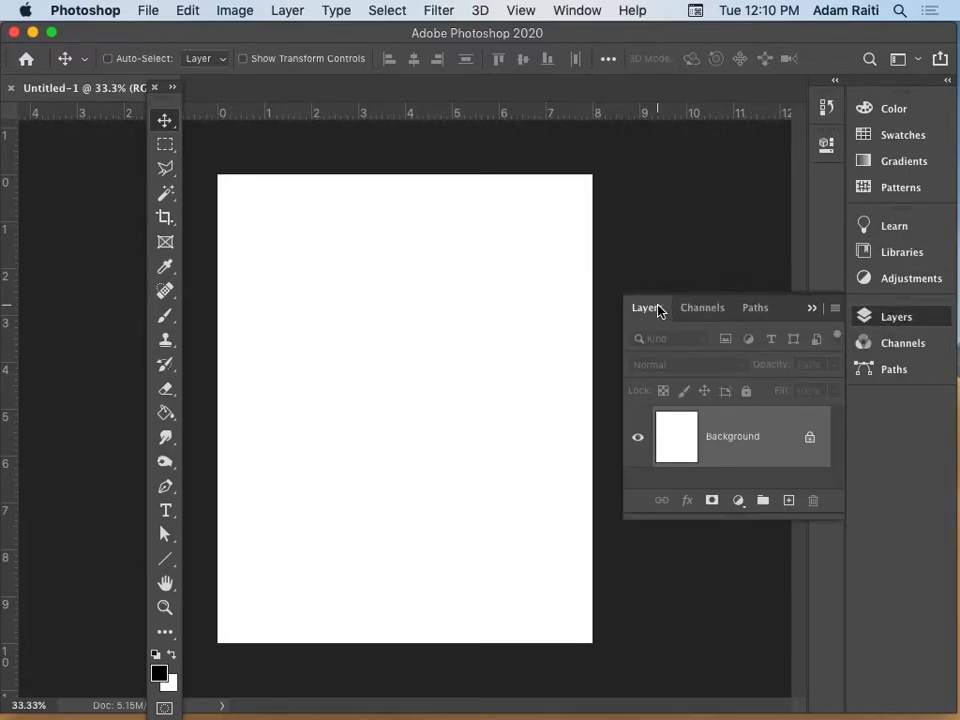
pyautogui.moveTo(652, 313); pyautogui.dragTo(462, 288)
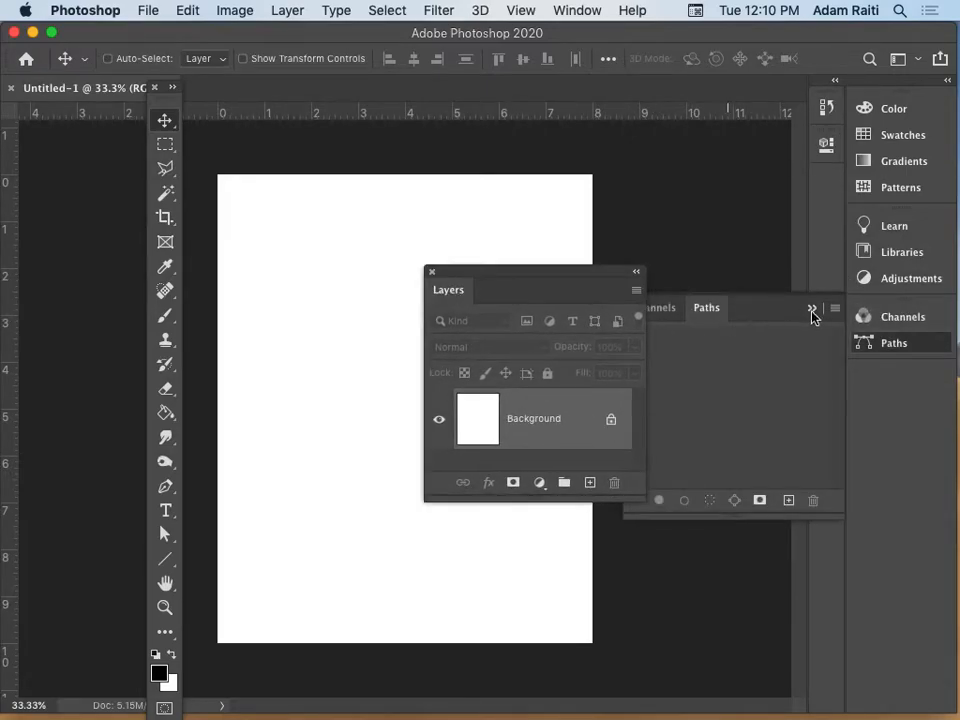
pyautogui.click(827, 316)
pyautogui.click(812, 307)
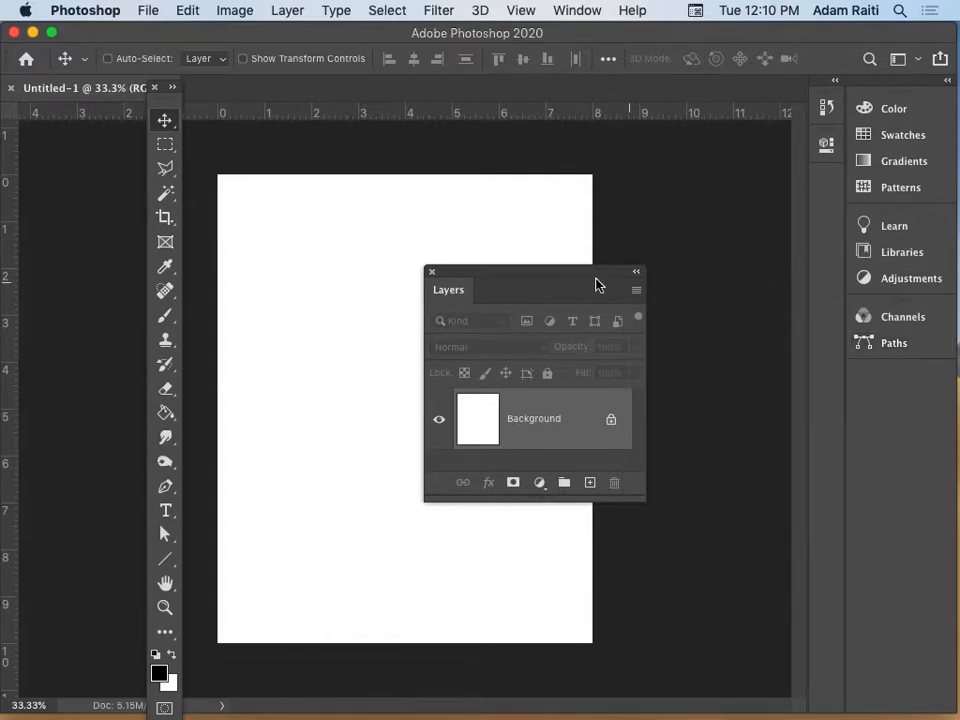
pyautogui.moveTo(563, 280); pyautogui.dragTo(754, 193)
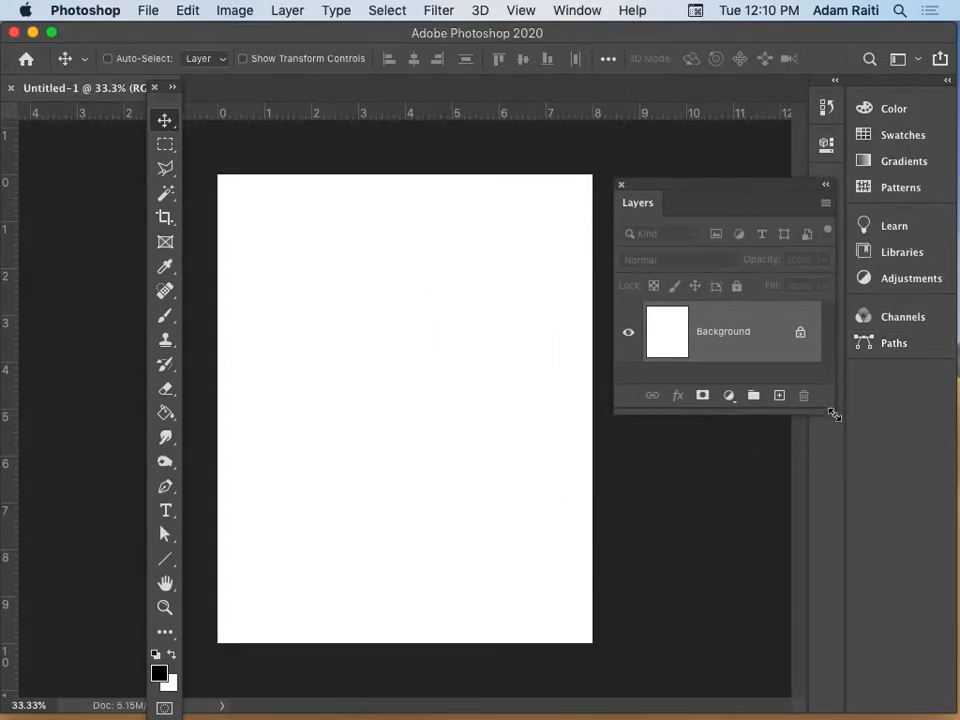
pyautogui.moveTo(836, 411); pyautogui.dragTo(777, 524)
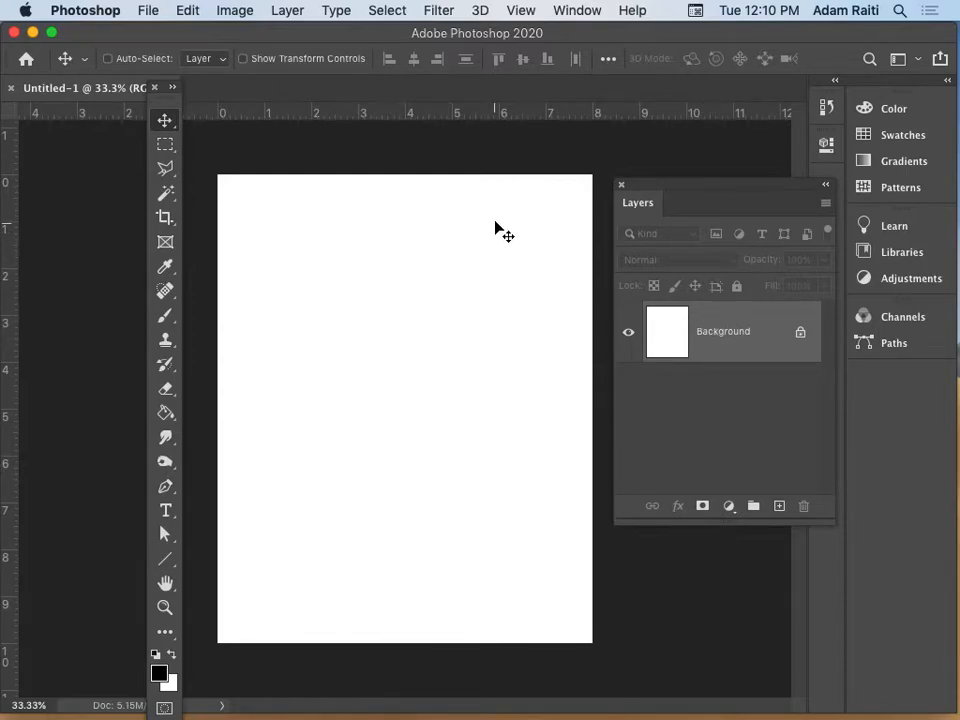
# - Try to move the blank Background layer with the Move tool, and decline converting it to a normal layer
pyautogui.moveTo(388, 306); pyautogui.dragTo(399, 315)
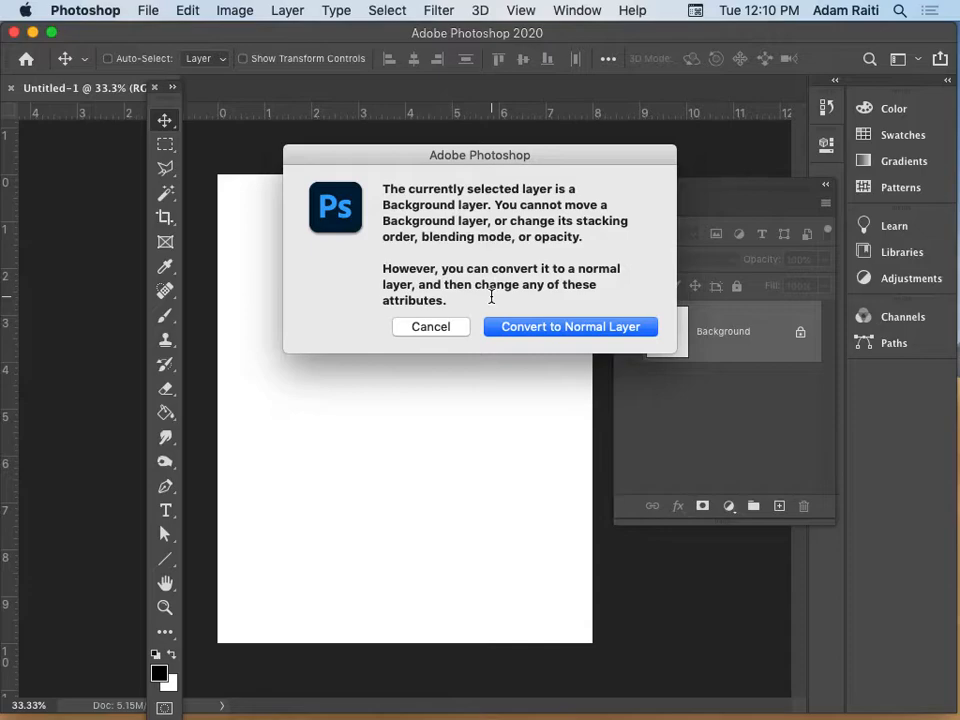
pyautogui.click(431, 327)
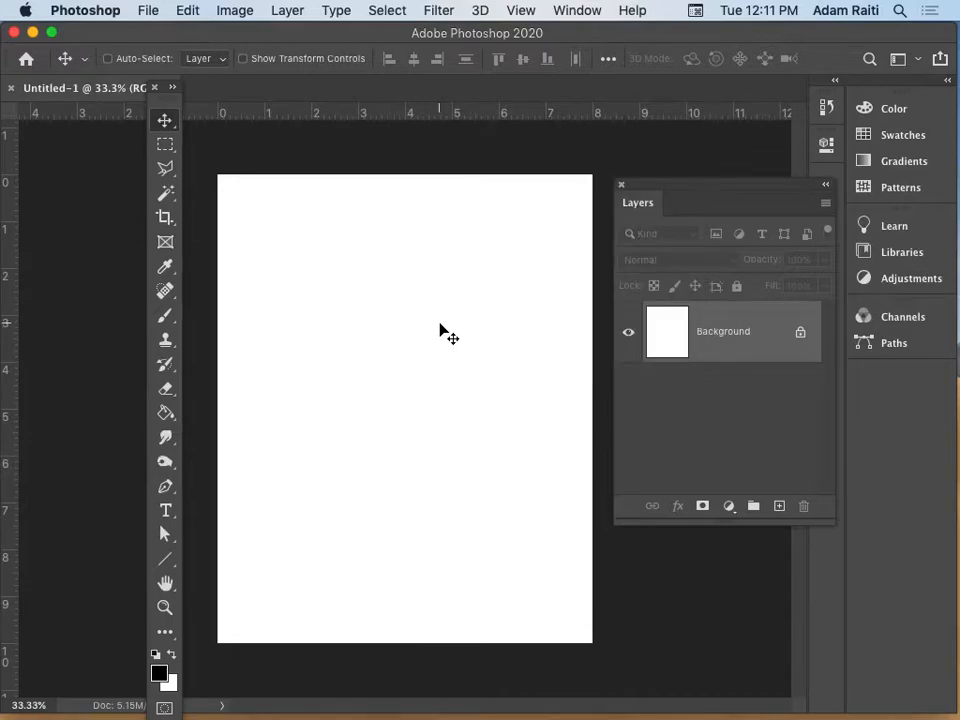
# - Review the Marquee and Lasso tool variants, and make the Rectangular Marquee the active tool
pyautogui.click(167, 145)
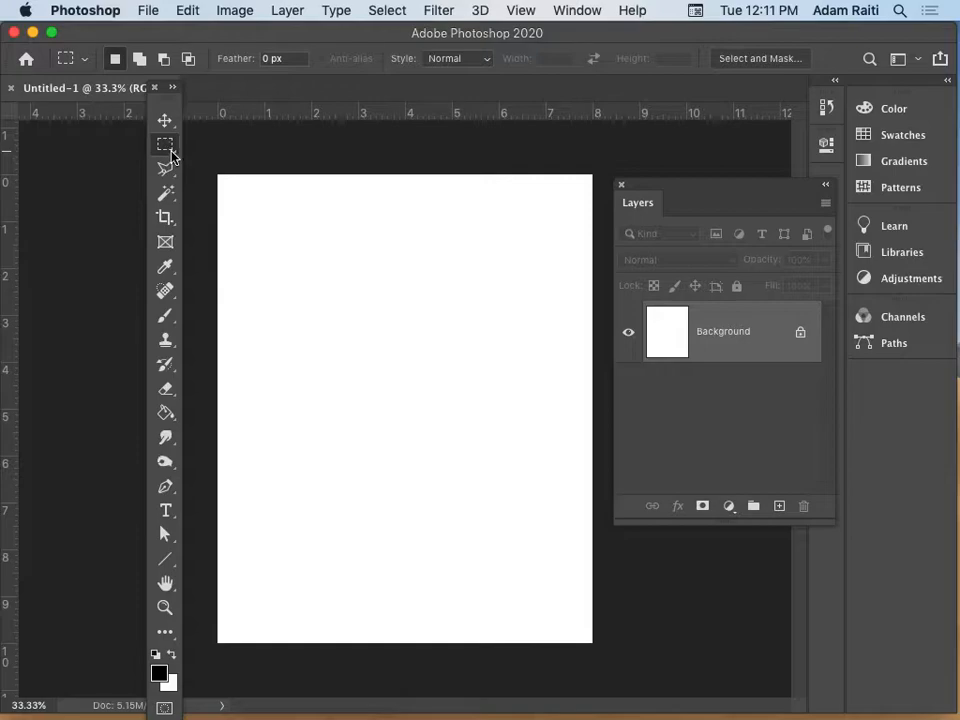
pyautogui.click(167, 148)
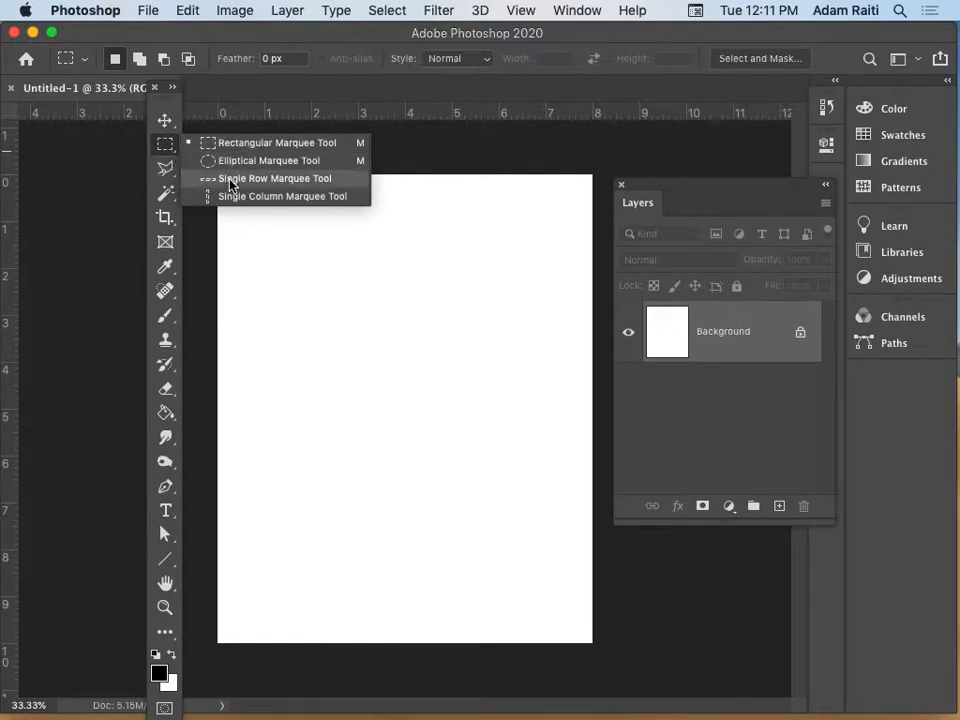
pyautogui.click(165, 147)
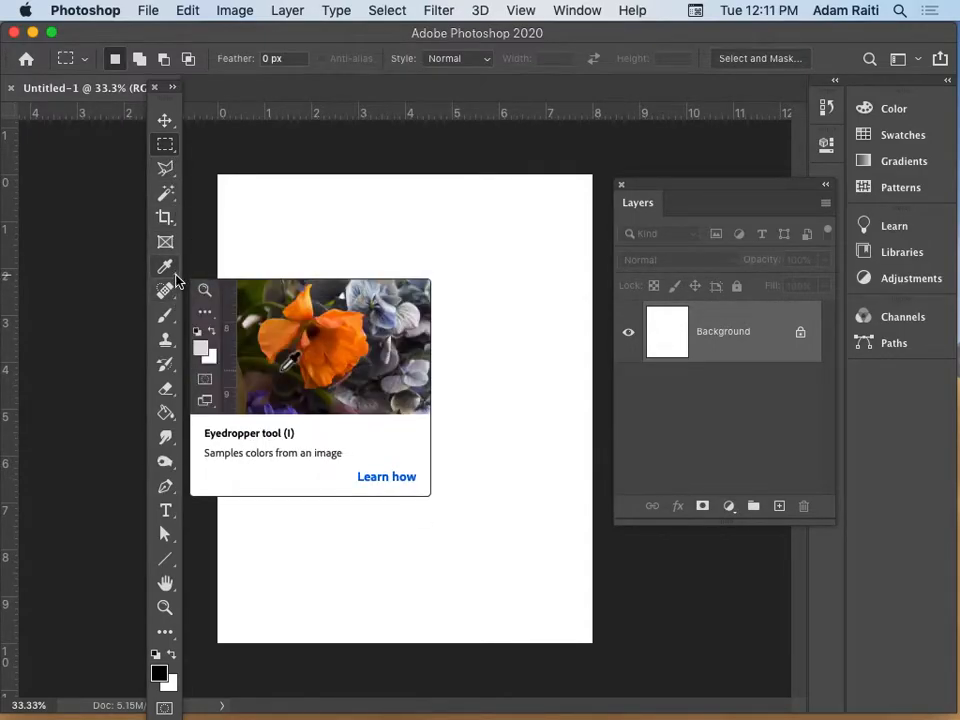
pyautogui.click(175, 148)
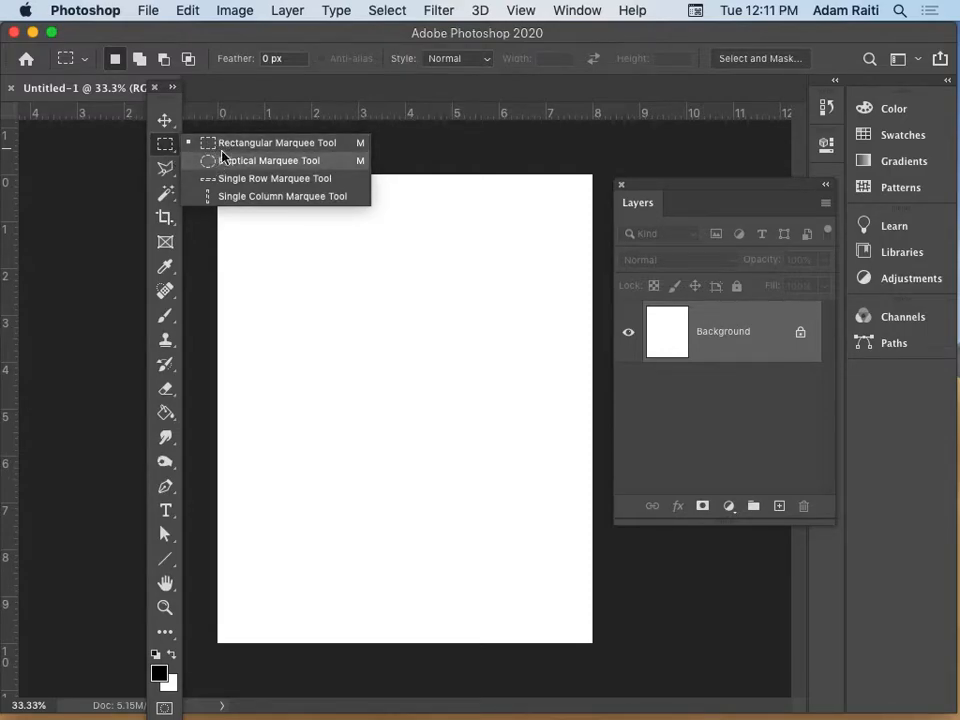
pyautogui.click(165, 168)
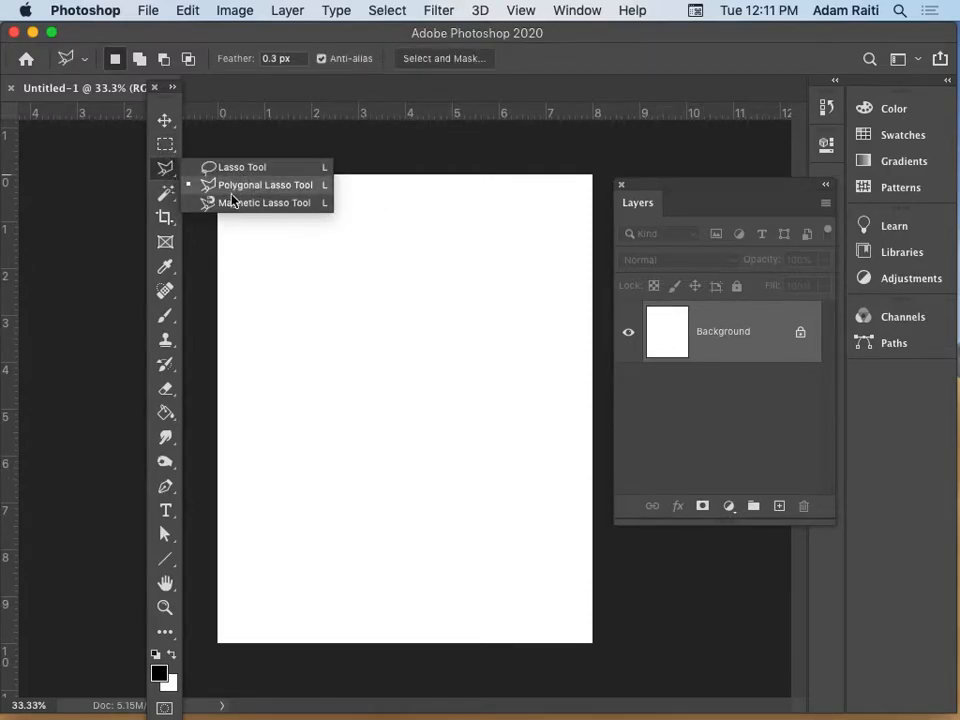
pyautogui.click(167, 148)
pyautogui.click(169, 150)
pyautogui.click(171, 153)
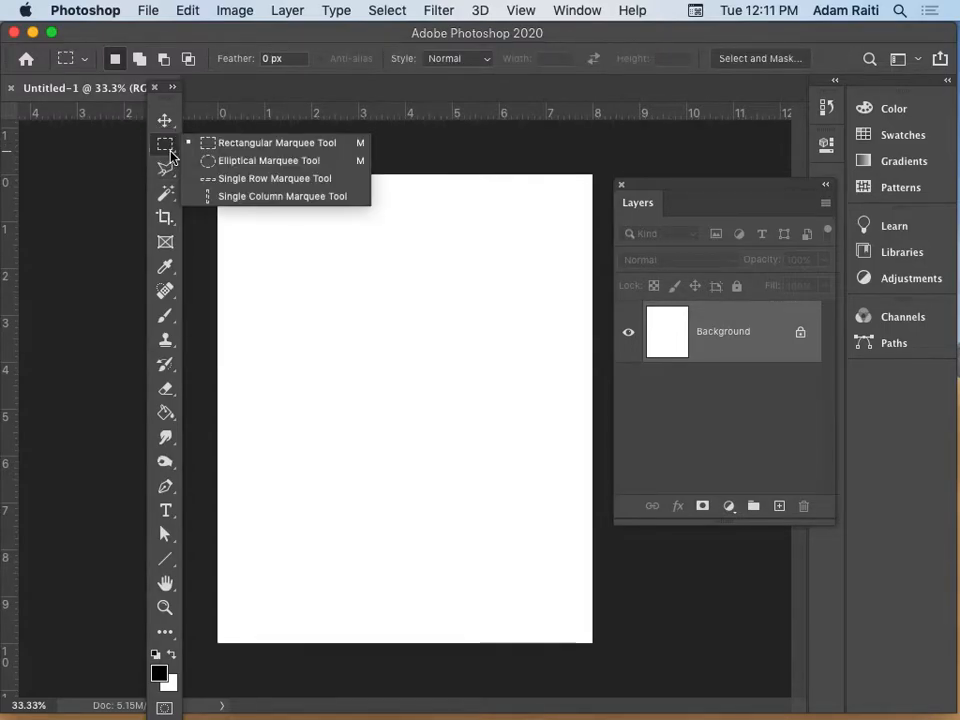
pyautogui.click(164, 153)
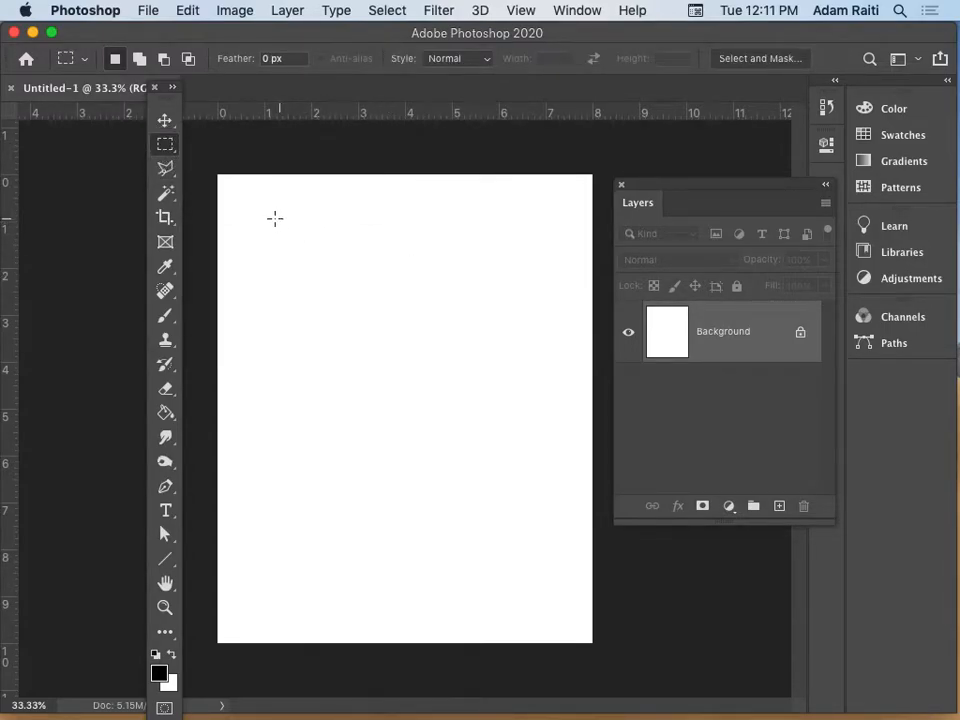
# - Draw a rectangular selection about 5.9 x 3.4 inches in the page's upper half, fill it with red #f10505, and deselect
pyautogui.moveTo(265, 210); pyautogui.dragTo(476, 381)
pyautogui.click(485, 556)
pyautogui.click(157, 672)
pyautogui.click(669, 282)
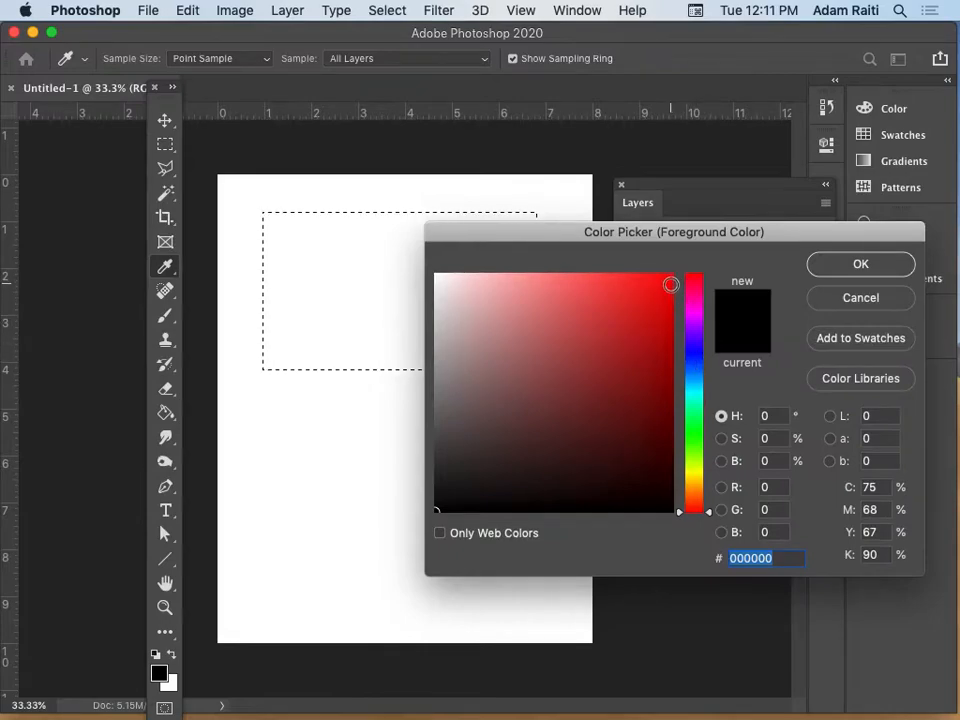
pyautogui.click(837, 268)
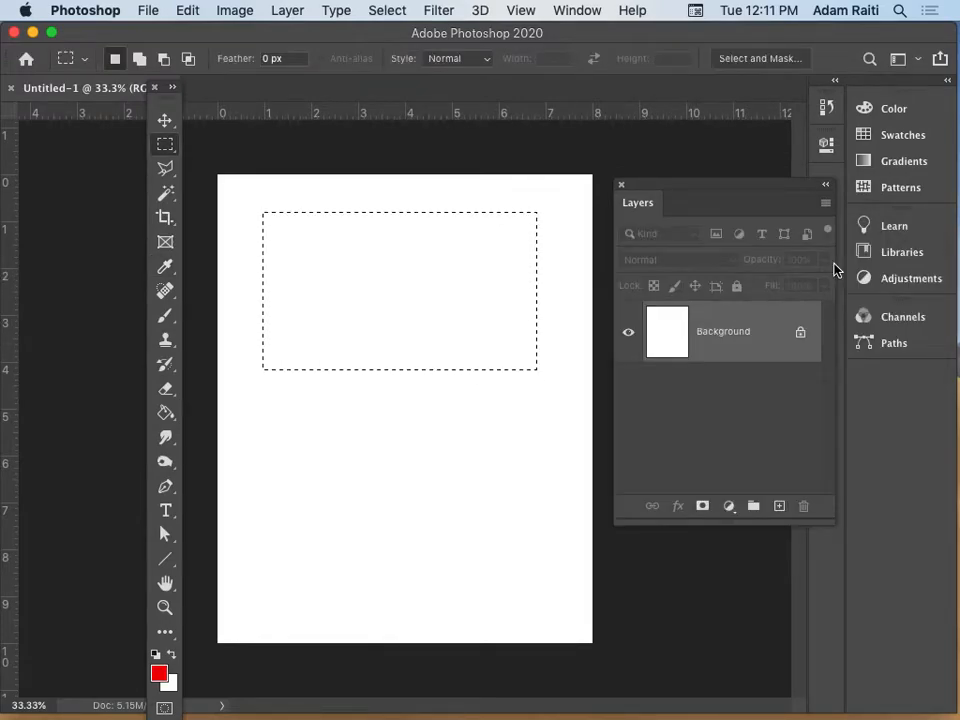
pyautogui.hotkey('alt', 'BackSpace')
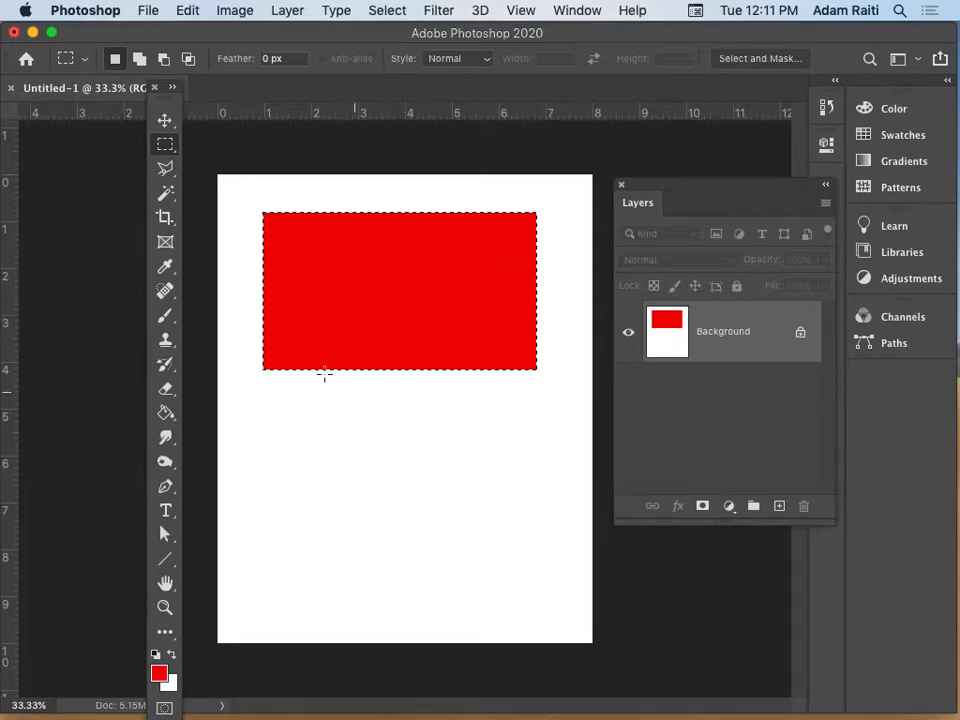
pyautogui.click(165, 145)
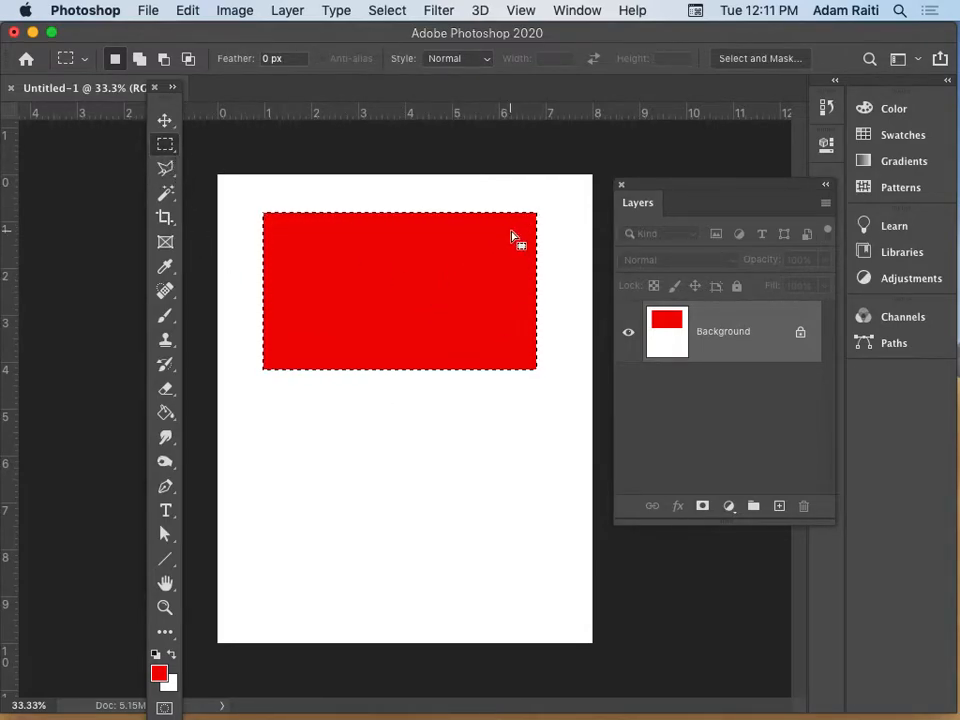
pyautogui.click(563, 206)
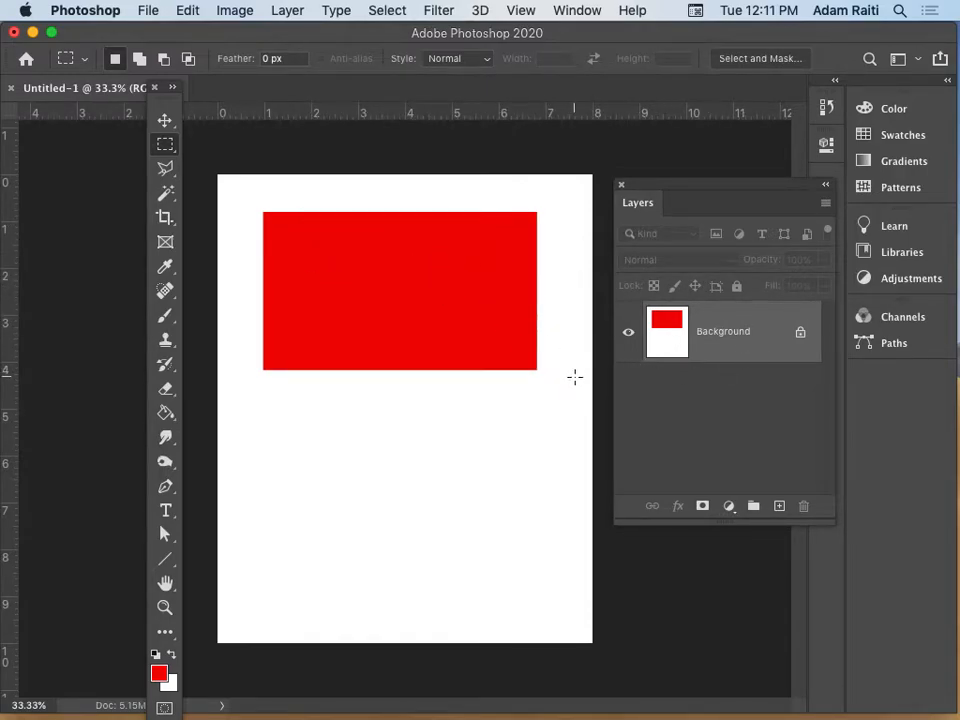
# - Draw practice selections beneath the red rectangle, including a square about 3.9 inches wide, and reposition the selection outline
pyautogui.moveTo(330, 379); pyautogui.dragTo(480, 584)
pyautogui.press('shift')
pyautogui.click(379, 422)
pyautogui.moveTo(343, 415); pyautogui.dragTo(513, 602)
pyautogui.moveTo(441, 523)
pyautogui.mouseDown()
pyautogui.moveTo(429, 506)
pyautogui.moveTo(440, 500)
pyautogui.mouseUp()
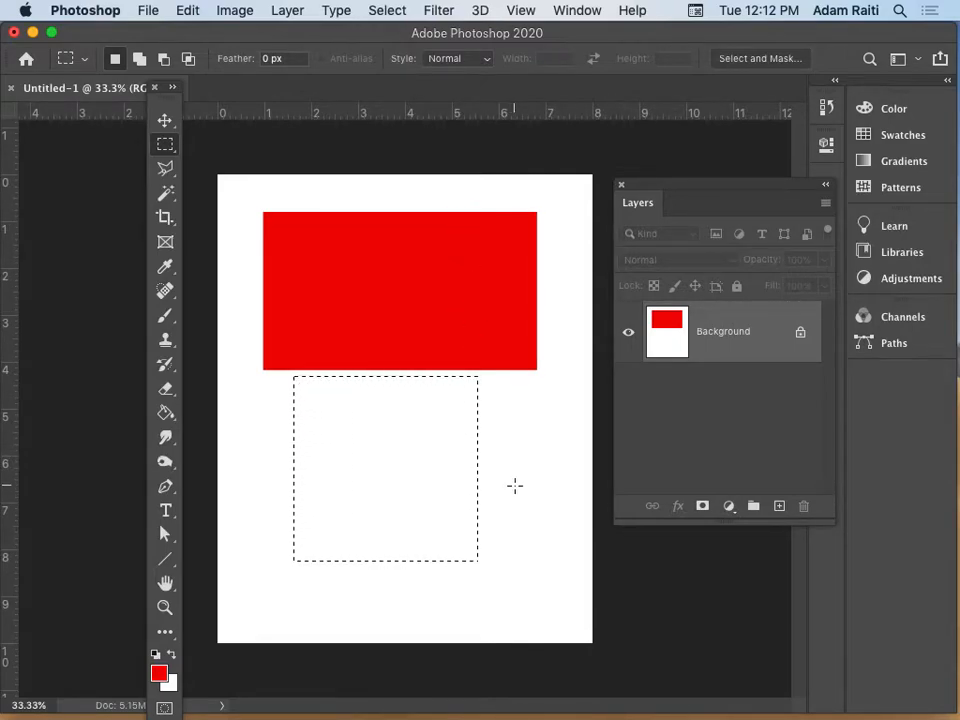
pyautogui.moveTo(446, 508); pyautogui.dragTo(469, 515)
pyautogui.moveTo(436, 470)
pyautogui.mouseDown()
pyautogui.moveTo(439, 542)
pyautogui.moveTo(460, 453)
pyautogui.moveTo(452, 466)
pyautogui.mouseUp()
# - Select an area about 4.6 x 2.7 inches inside the red rectangle, move its pixels about 1.3 inches right and down, and deselect
pyautogui.click(321, 246)
pyautogui.moveTo(300, 222); pyautogui.dragTo(516, 350)
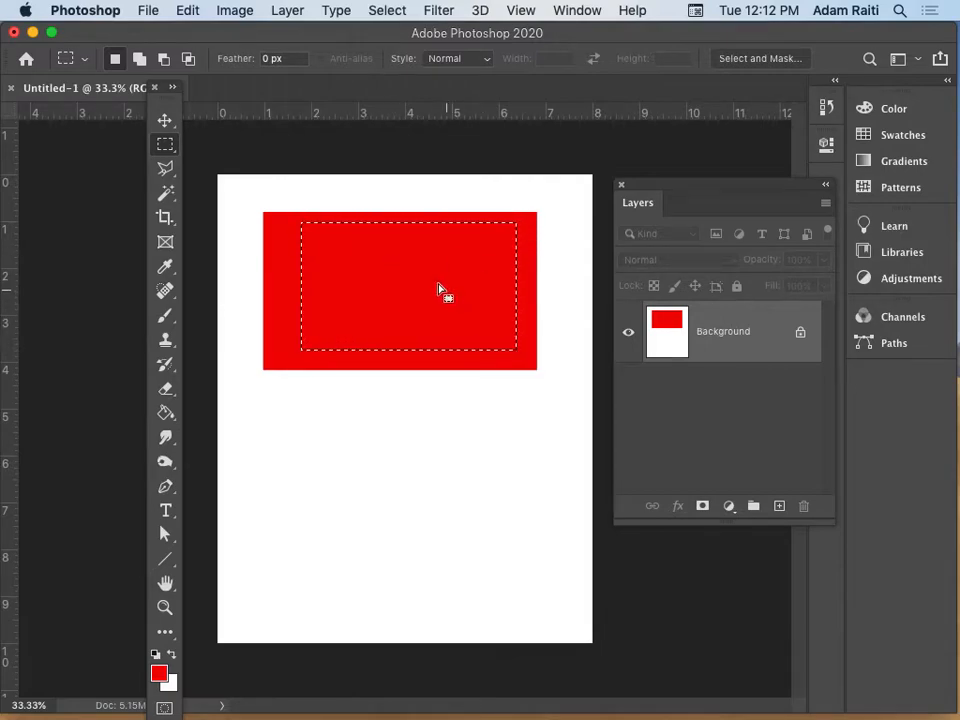
pyautogui.click(165, 121)
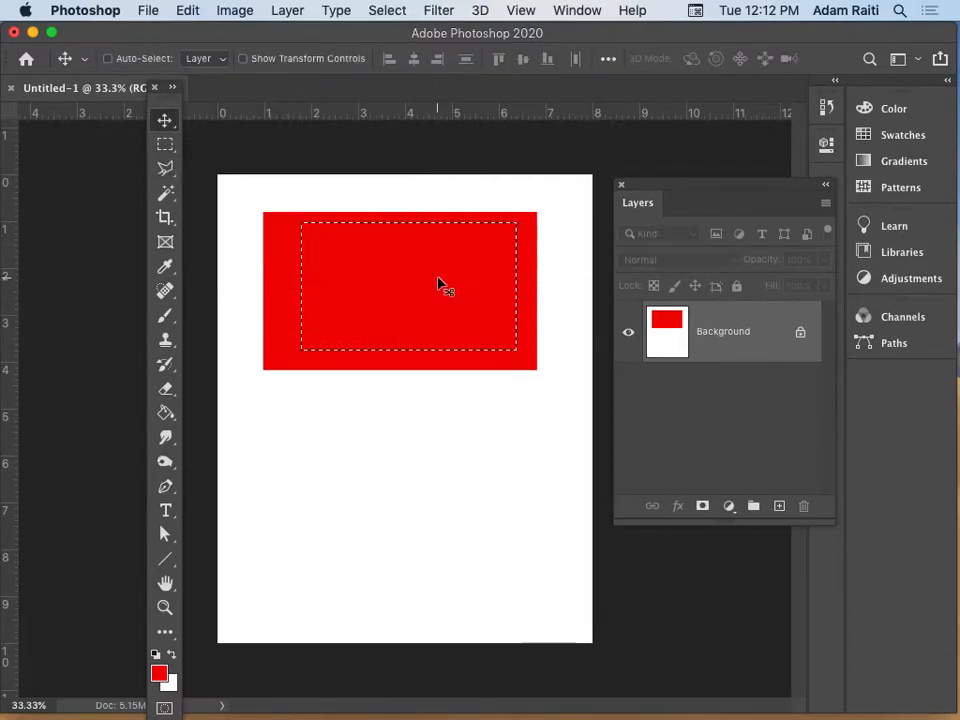
pyautogui.moveTo(462, 264); pyautogui.dragTo(515, 356)
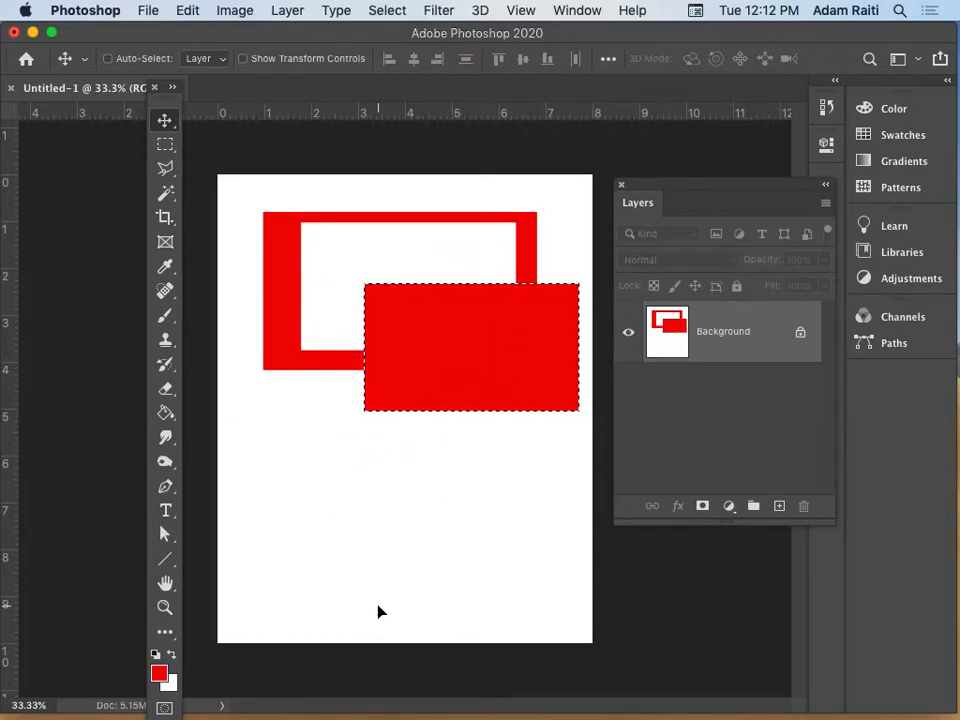
pyautogui.click(167, 146)
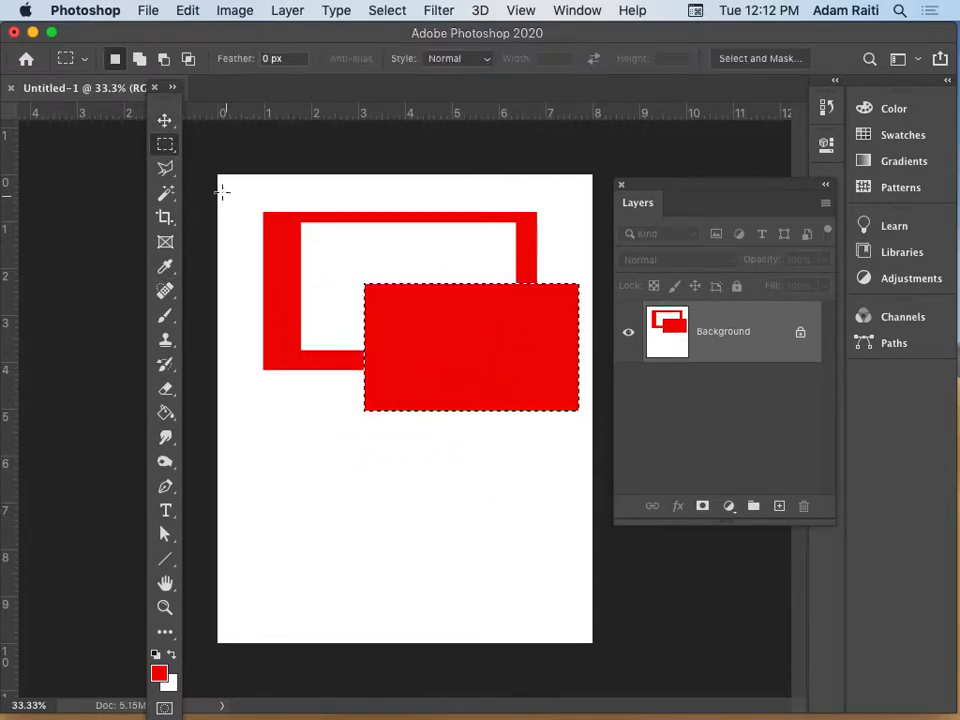
pyautogui.click(350, 462)
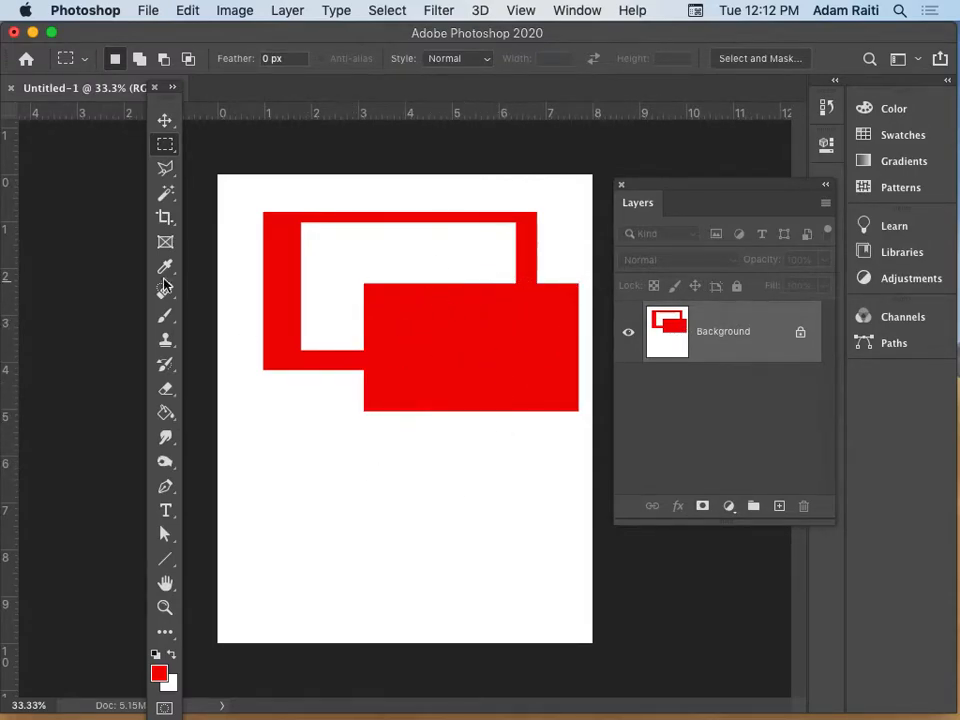
# - Try to move the red artwork without an active selection, and cancel the Background layer conversion
pyautogui.click(165, 120)
pyautogui.click(443, 274)
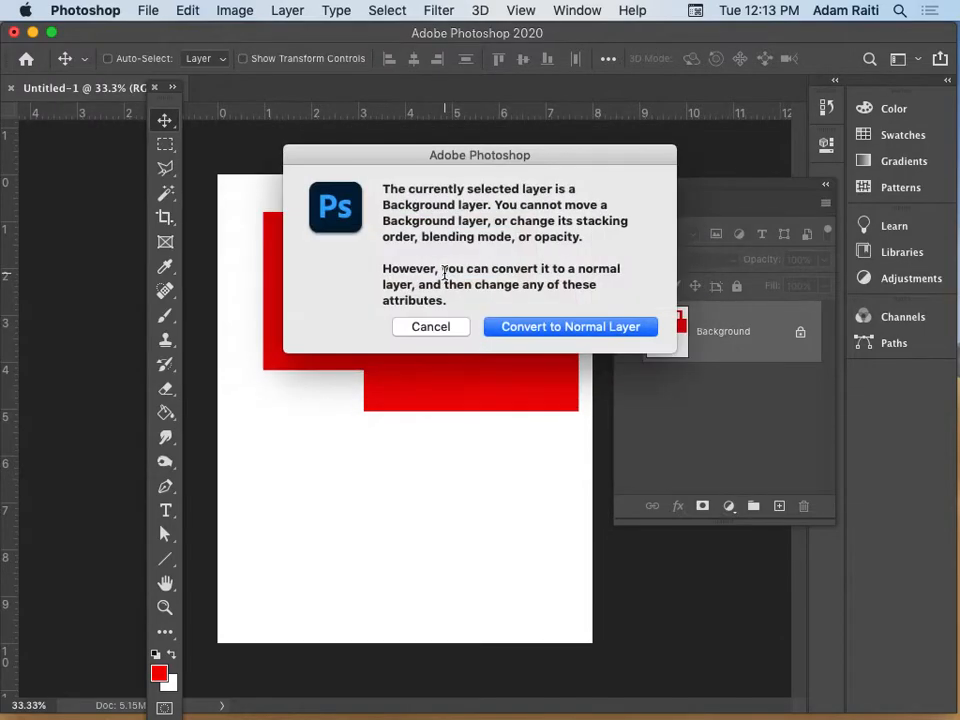
pyautogui.click(446, 326)
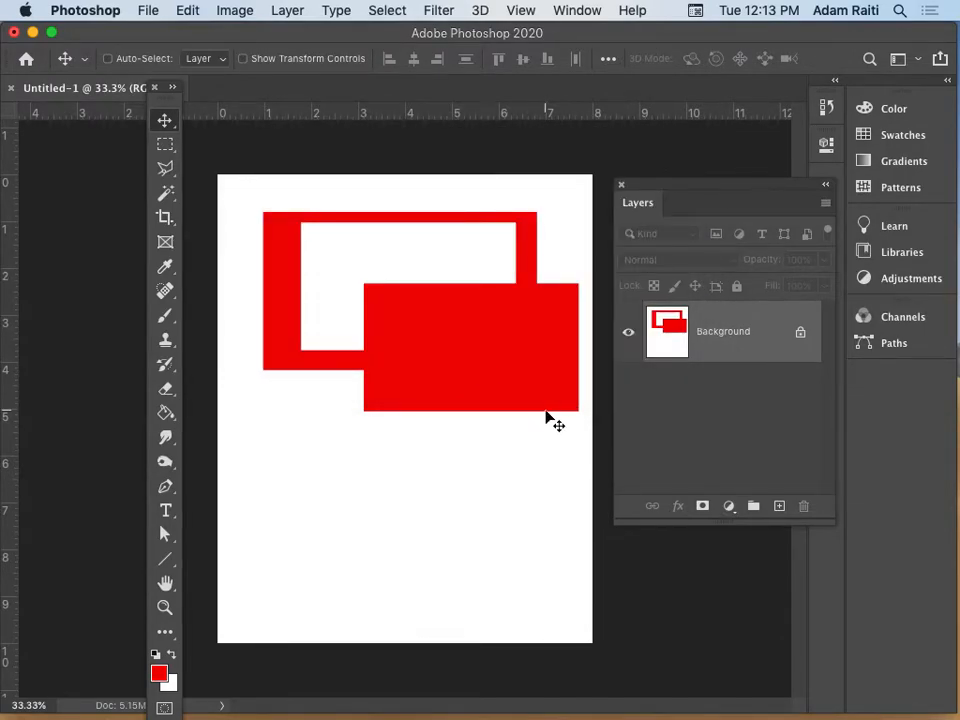
# - Switch to the Elliptical Marquee tool and draw practice selections, ending with an ellipse about 2.7 x 4.6 inches across the red shapes
pyautogui.click(165, 143)
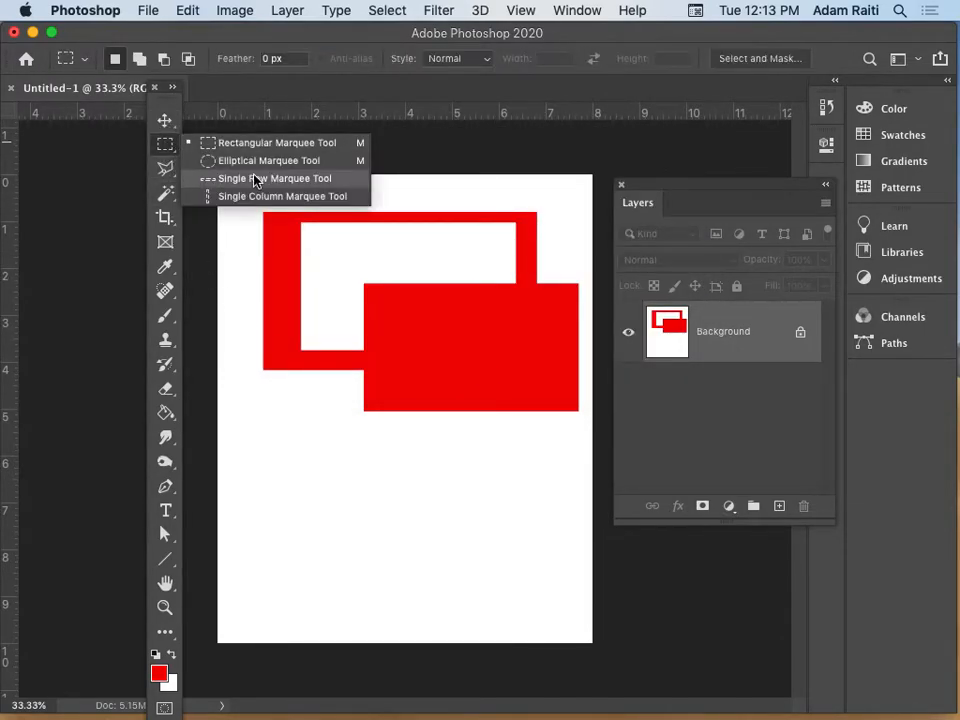
pyautogui.click(250, 161)
pyautogui.moveTo(230, 255); pyautogui.dragTo(489, 375)
pyautogui.moveTo(500, 222)
pyautogui.mouseDown()
pyautogui.moveTo(551, 480)
pyautogui.moveTo(548, 515)
pyautogui.mouseUp()
pyautogui.moveTo(394, 445); pyautogui.dragTo(406, 480)
pyautogui.moveTo(307, 297); pyautogui.dragTo(432, 513)
# - Move the pixels inside the elliptical selection to the page's right edge, and undo the move
pyautogui.click(165, 120)
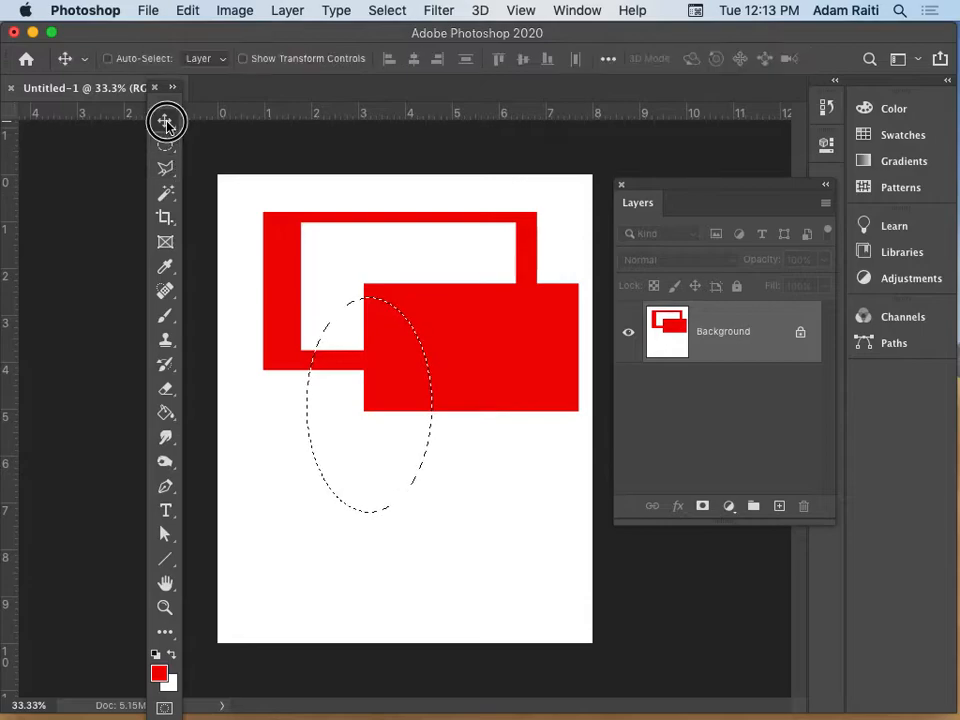
pyautogui.moveTo(384, 375); pyautogui.dragTo(569, 387)
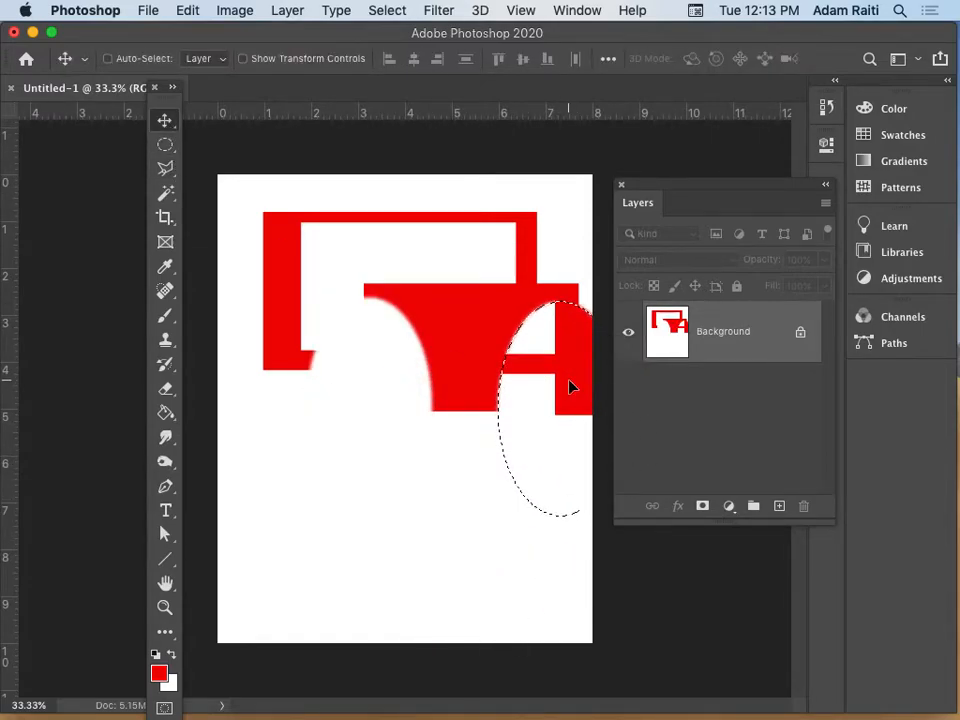
pyautogui.press('super+z')
# - Draw an elliptical selection about 4 x 4.9 inches overlapping the red shapes, and fill it with blue
pyautogui.click(165, 145)
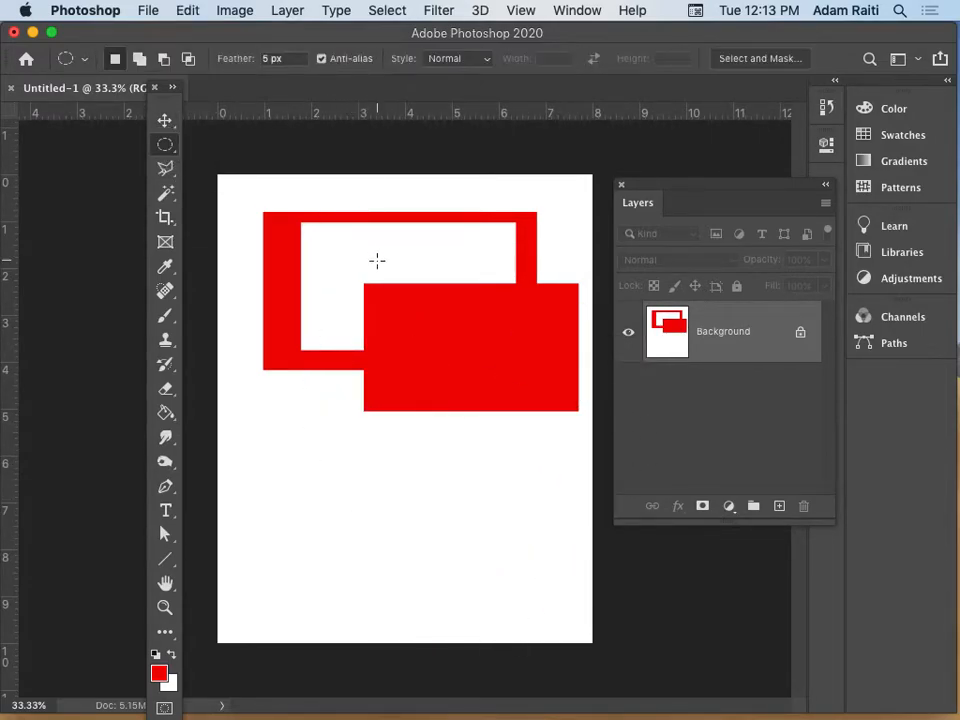
pyautogui.moveTo(313, 254); pyautogui.dragTo(500, 483)
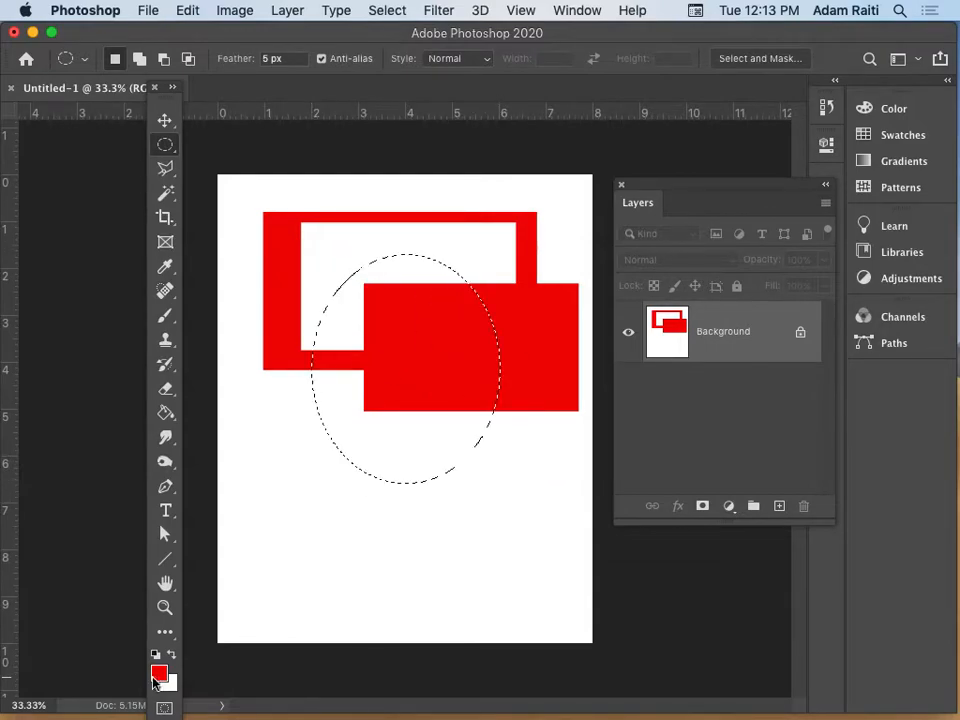
pyautogui.click(166, 678)
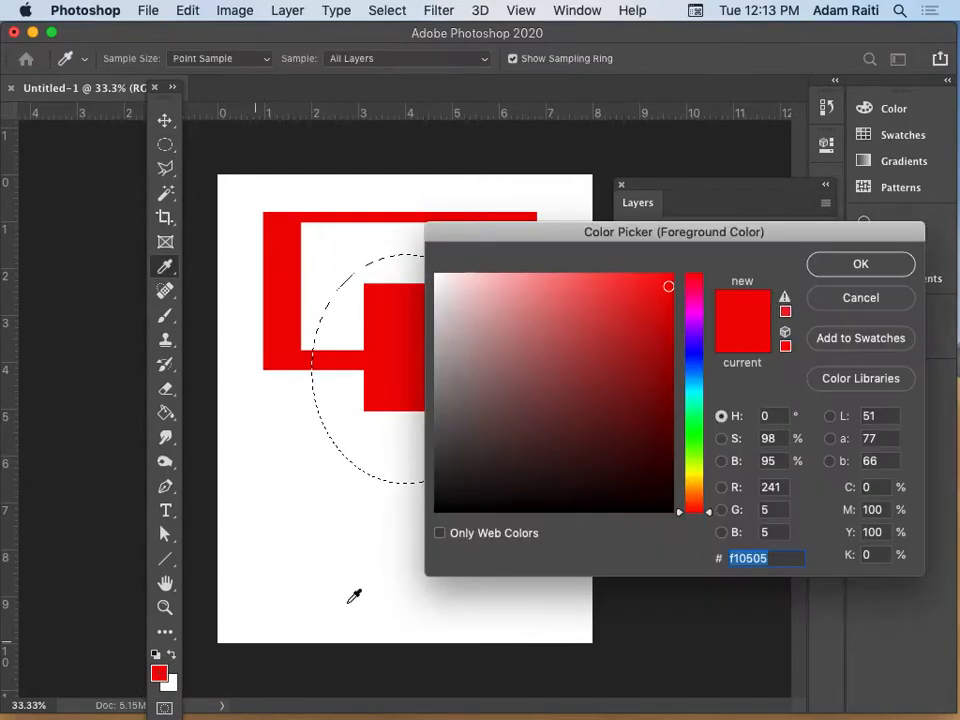
pyautogui.click(689, 362)
pyautogui.click(861, 264)
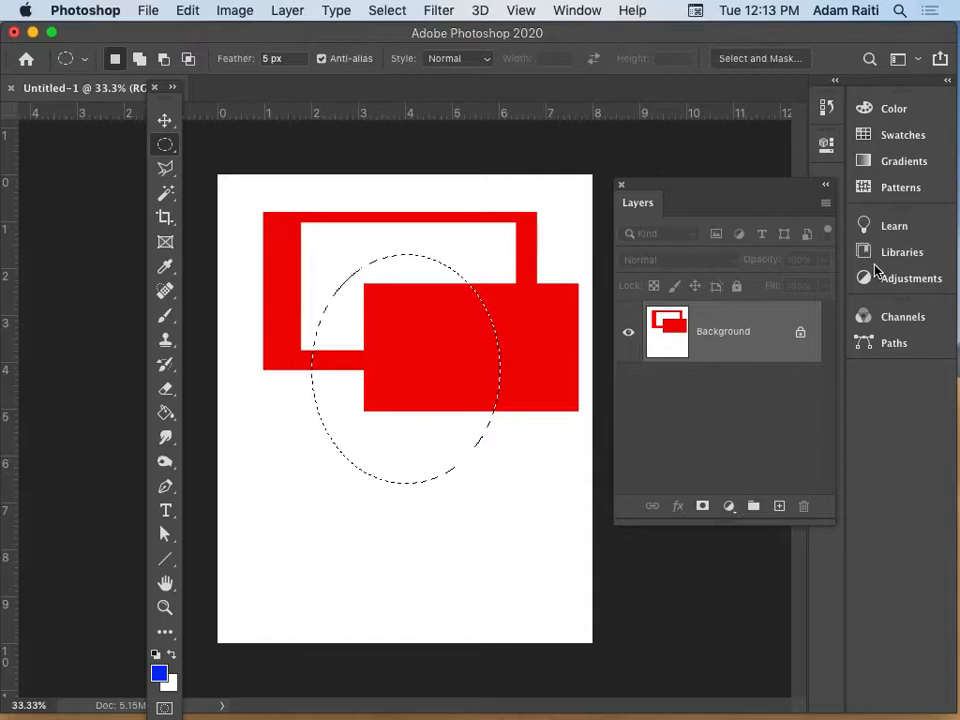
pyautogui.hotkey('alt', 'BackSpace')
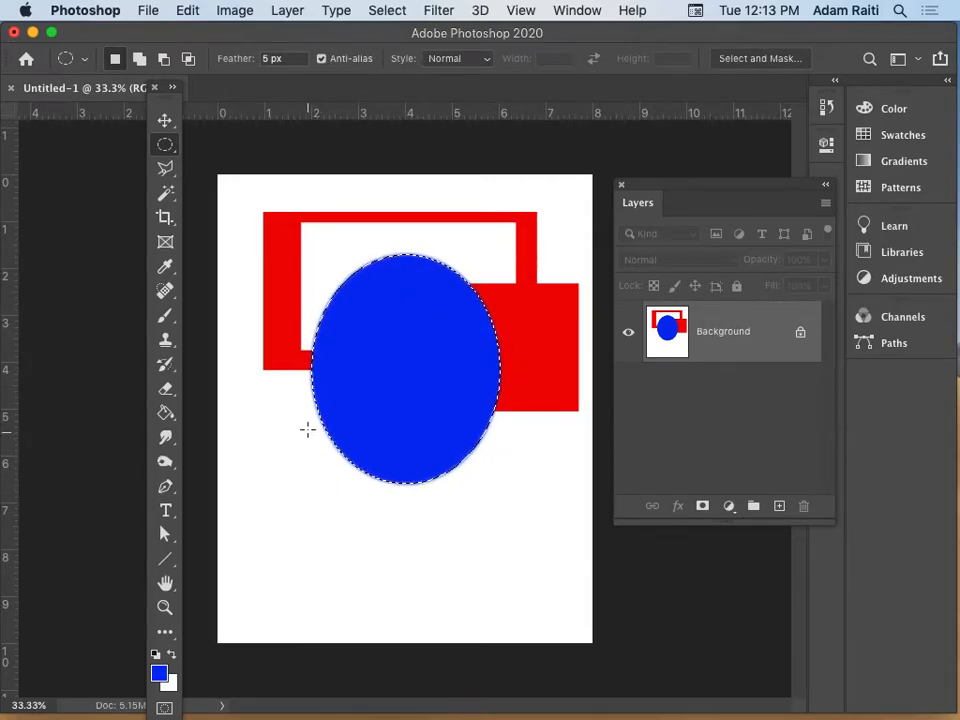
# - Clear the selection around the blue ellipse, and return to the Elliptical Marquee tool after switching to the Move tool
pyautogui.click(495, 408)
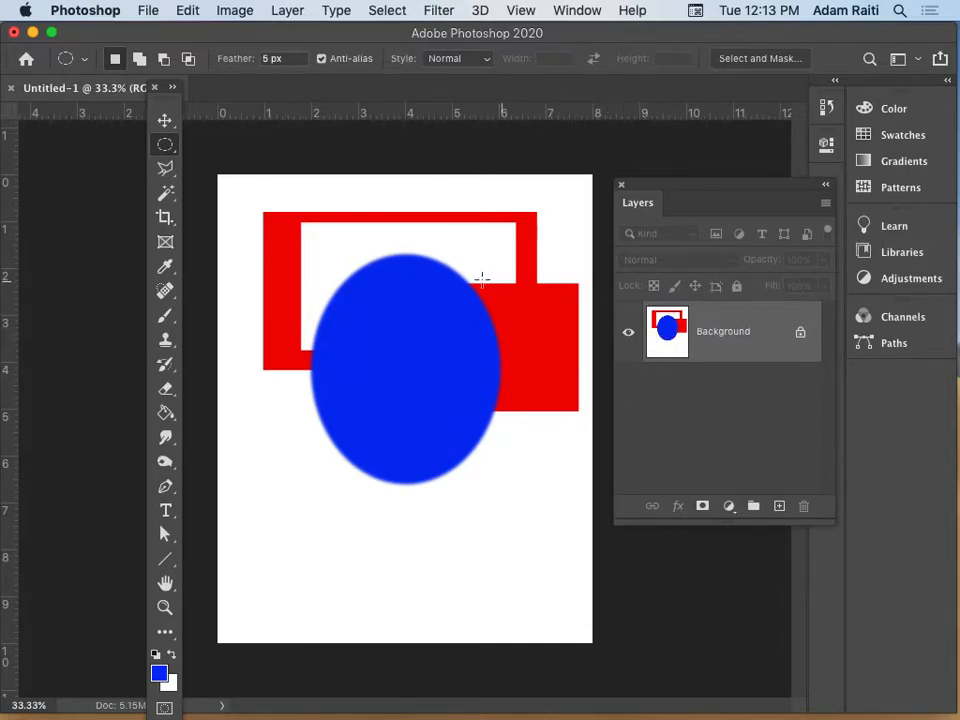
pyautogui.click(169, 175)
pyautogui.click(168, 152)
pyautogui.click(167, 120)
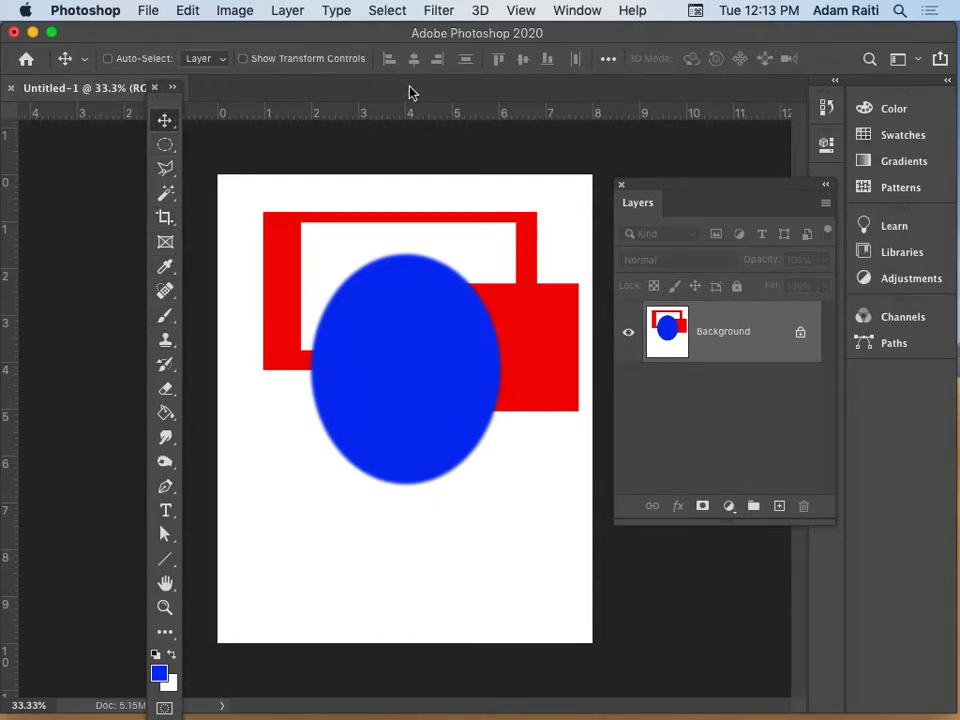
pyautogui.click(163, 148)
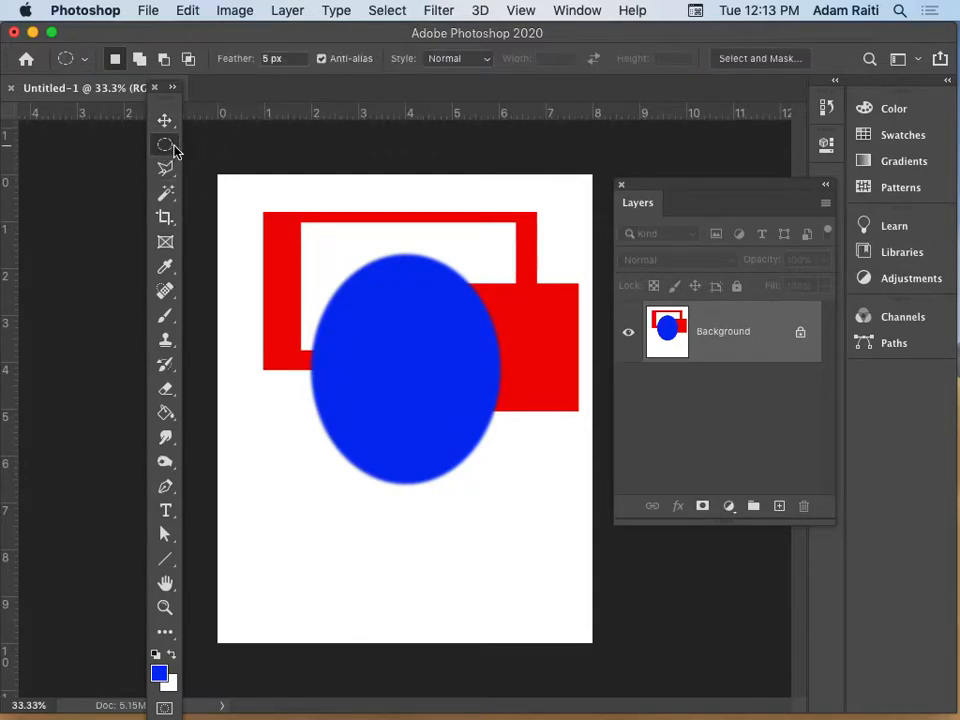
# - With a 0 px feather, move a circular selection's pixels, about 0.9 inch wide, from inside the blue ellipse to its lower left, and deselect
pyautogui.click(285, 58)
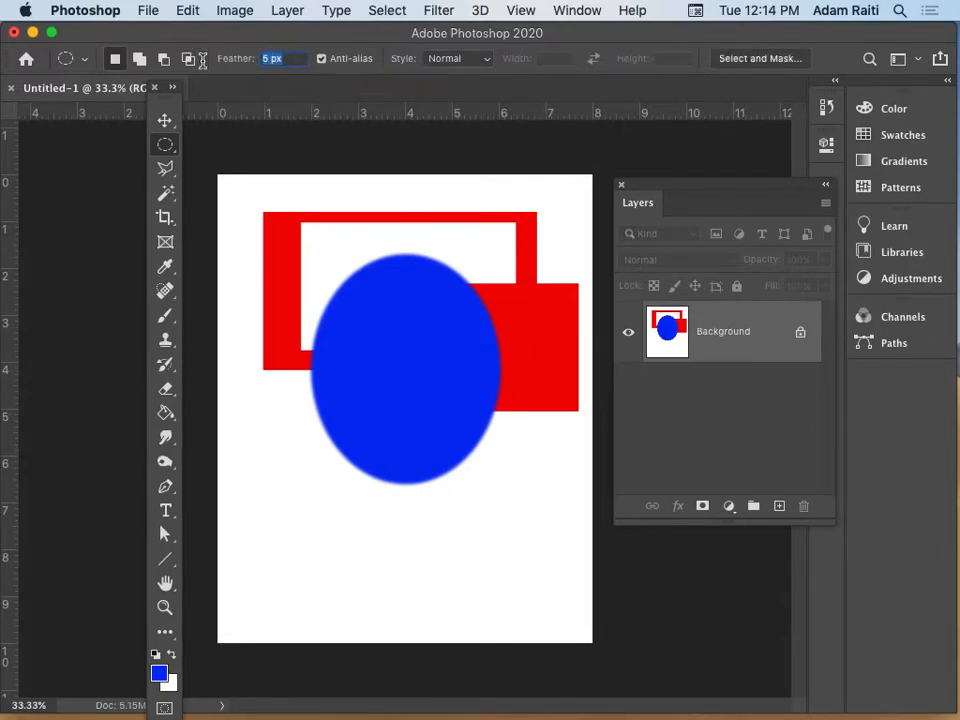
pyautogui.press('Return')
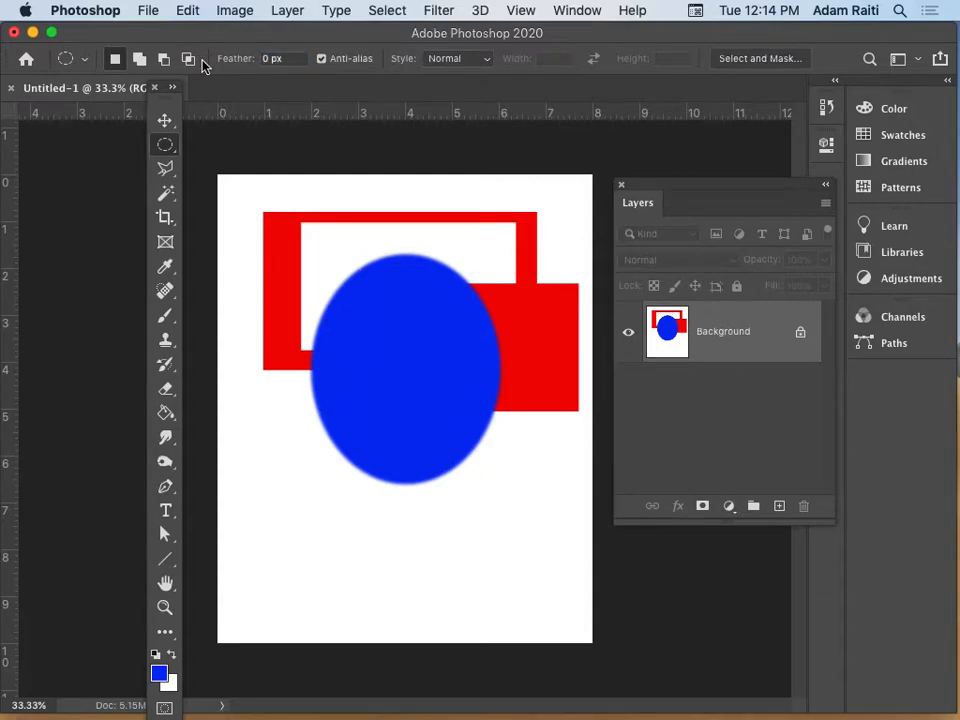
pyautogui.moveTo(356, 308); pyautogui.dragTo(394, 392)
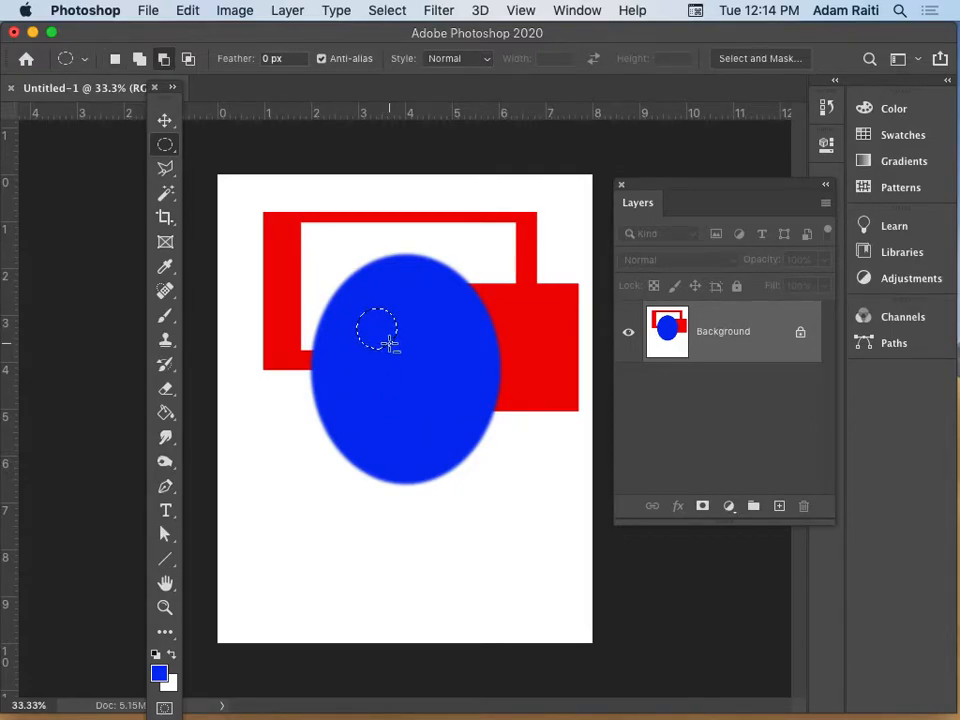
pyautogui.moveTo(383, 338); pyautogui.dragTo(314, 469)
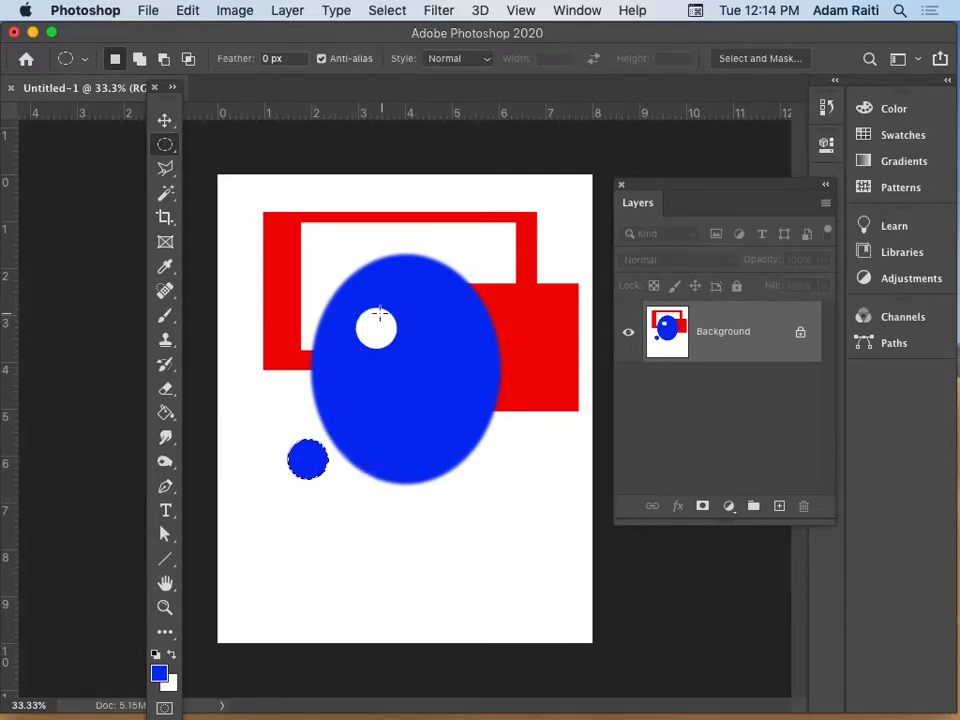
pyautogui.press('super+d')
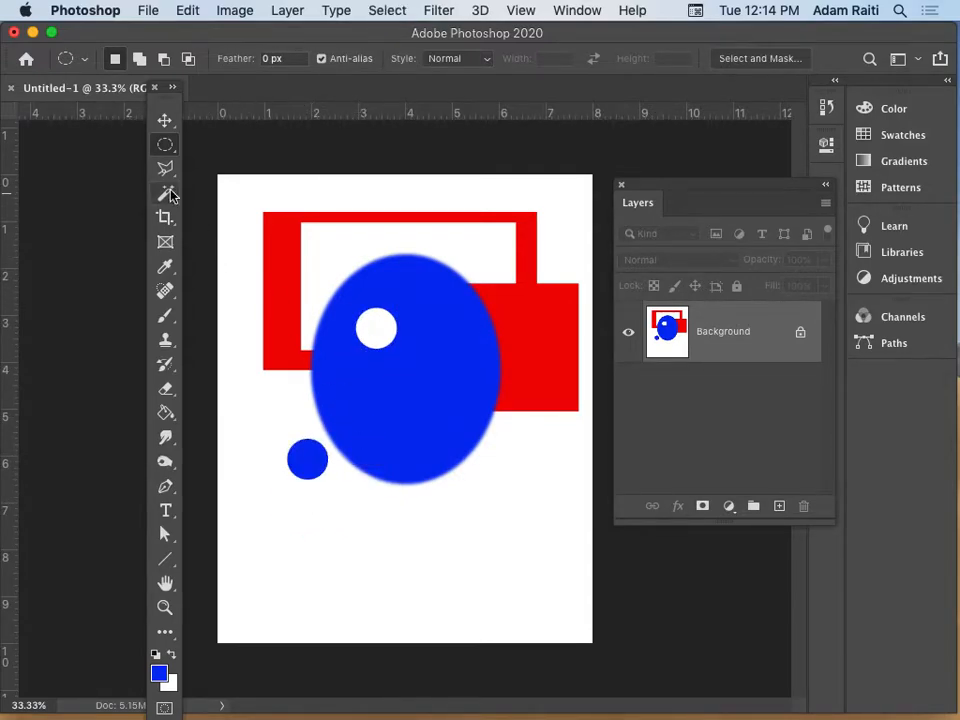
# - With a 20 px feather, move a circle of pixels about 1.5 inches wide from the blue ellipse to the page's lower left, and deselect
pyautogui.click(276, 58)
pyautogui.moveTo(371, 368); pyautogui.dragTo(440, 482)
pyautogui.moveTo(418, 420); pyautogui.dragTo(356, 540)
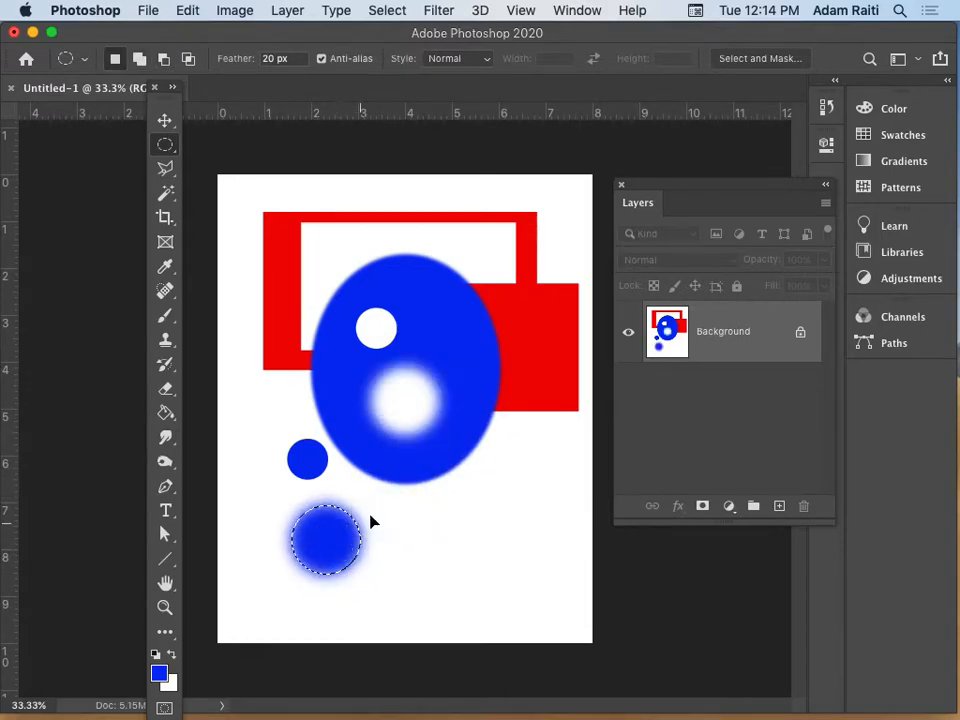
pyautogui.click(458, 543)
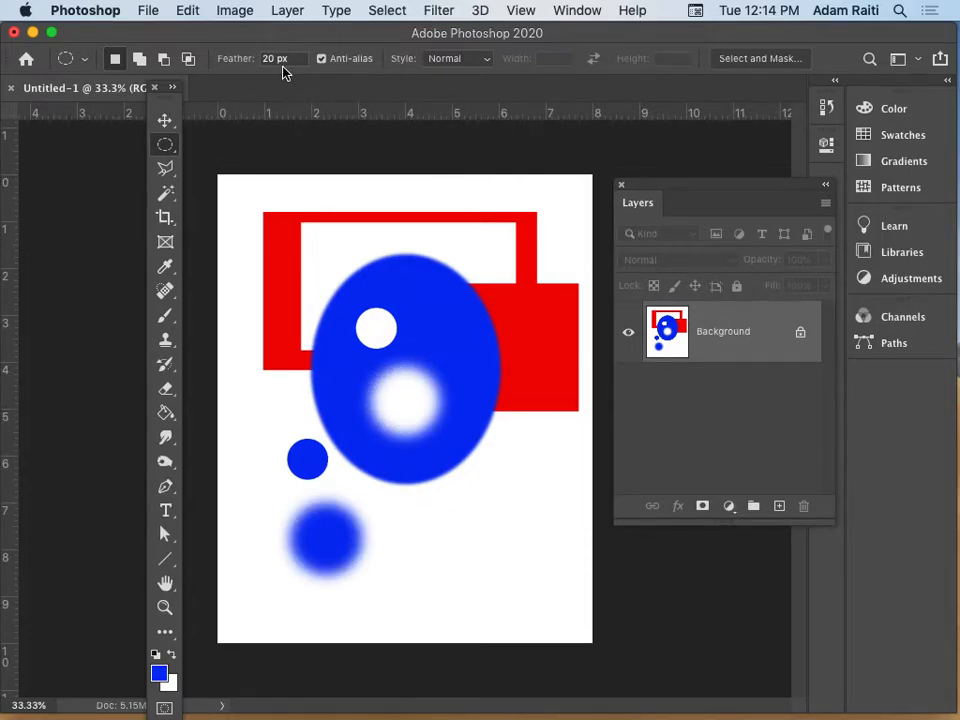
# - Draw a freehand Lasso selection with a 30 px feather in the page's lower right, fill it with blue, and deselect
pyautogui.click(166, 146)
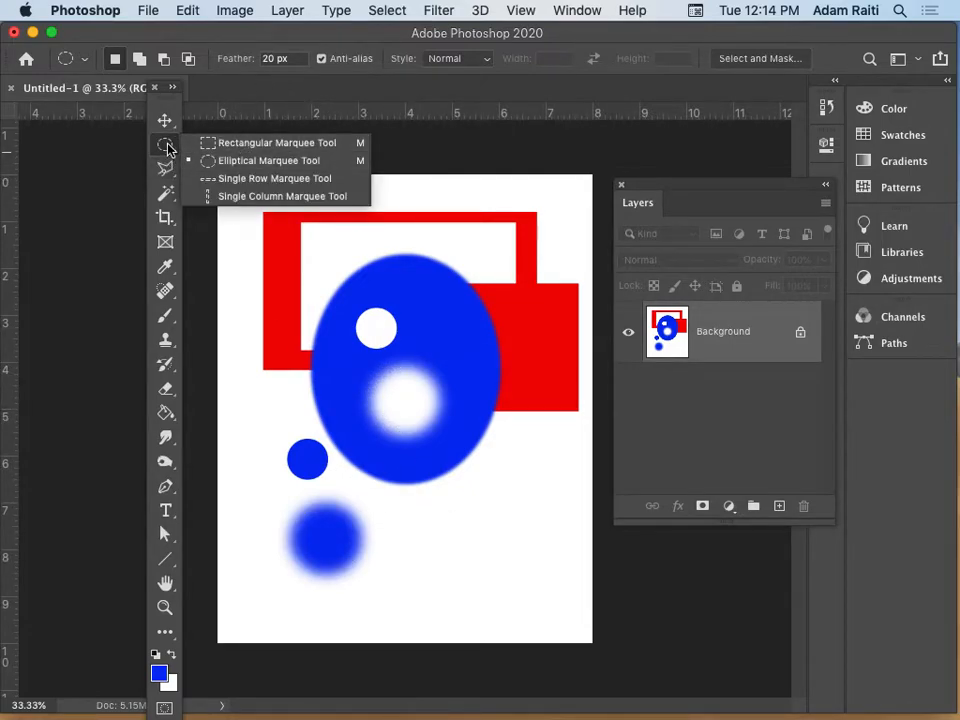
pyautogui.click(166, 172)
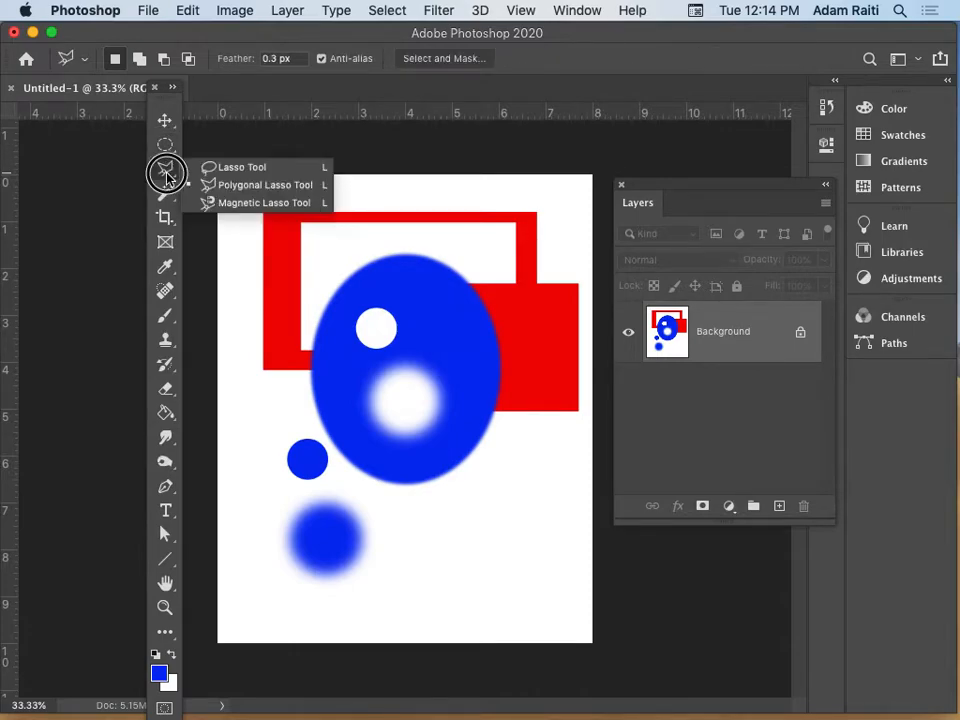
pyautogui.click(231, 167)
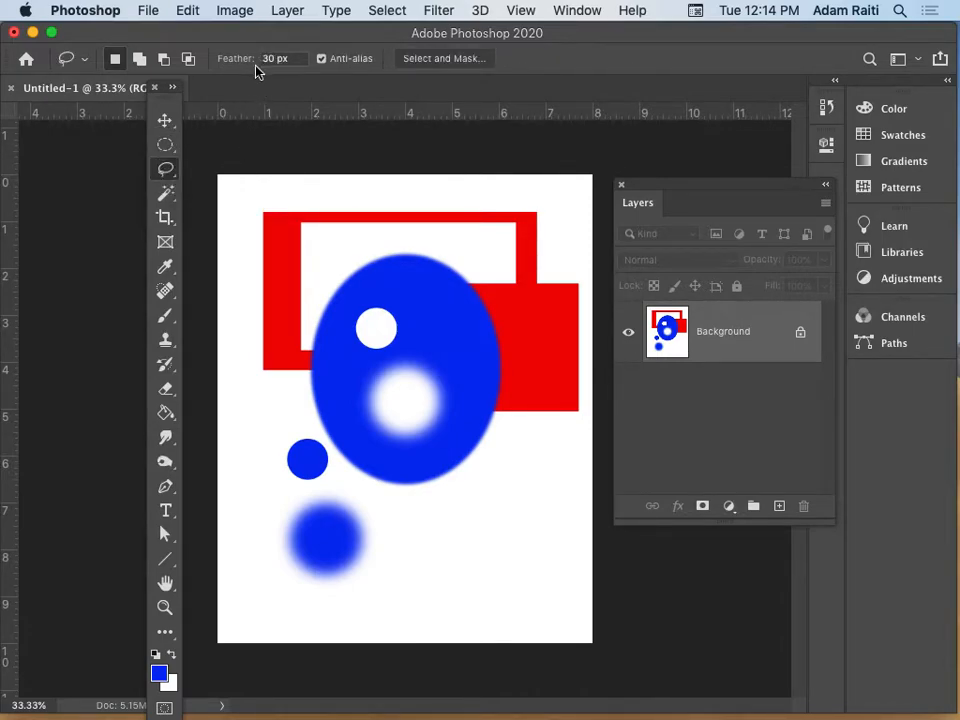
pyautogui.moveTo(498, 440)
pyautogui.mouseDown()
pyautogui.moveTo(417, 542)
pyautogui.moveTo(482, 594)
pyautogui.moveTo(565, 602)
pyautogui.moveTo(548, 538)
pyautogui.moveTo(564, 477)
pyautogui.moveTo(524, 487)
pyautogui.moveTo(525, 437)
pyautogui.moveTo(504, 472)
pyautogui.mouseUp()
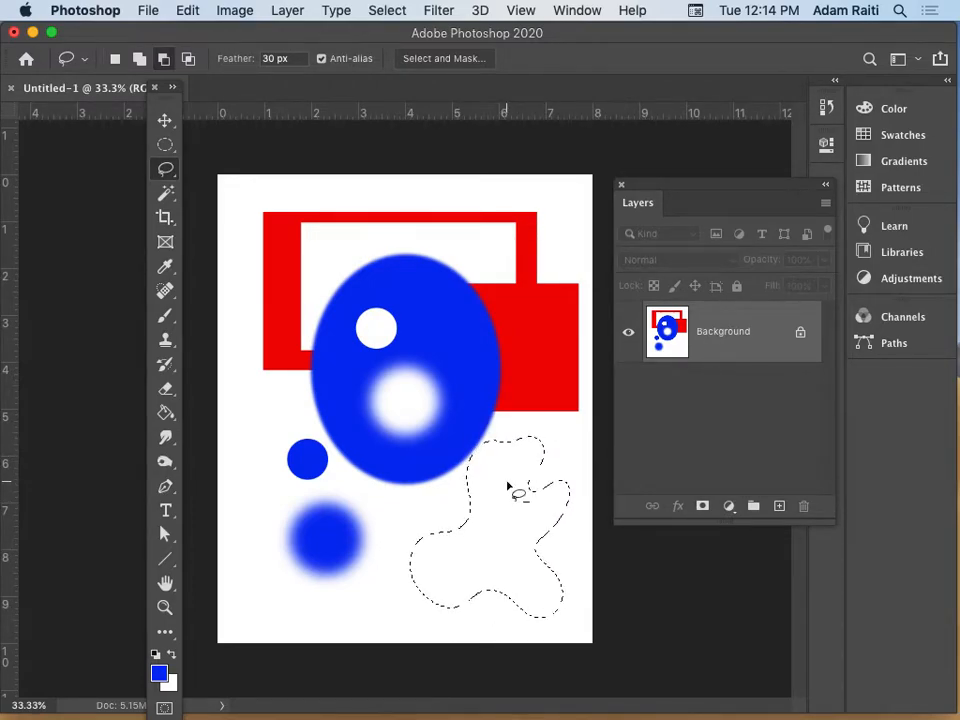
pyautogui.hotkey('alt', 'BackSpace')
pyautogui.click(555, 372)
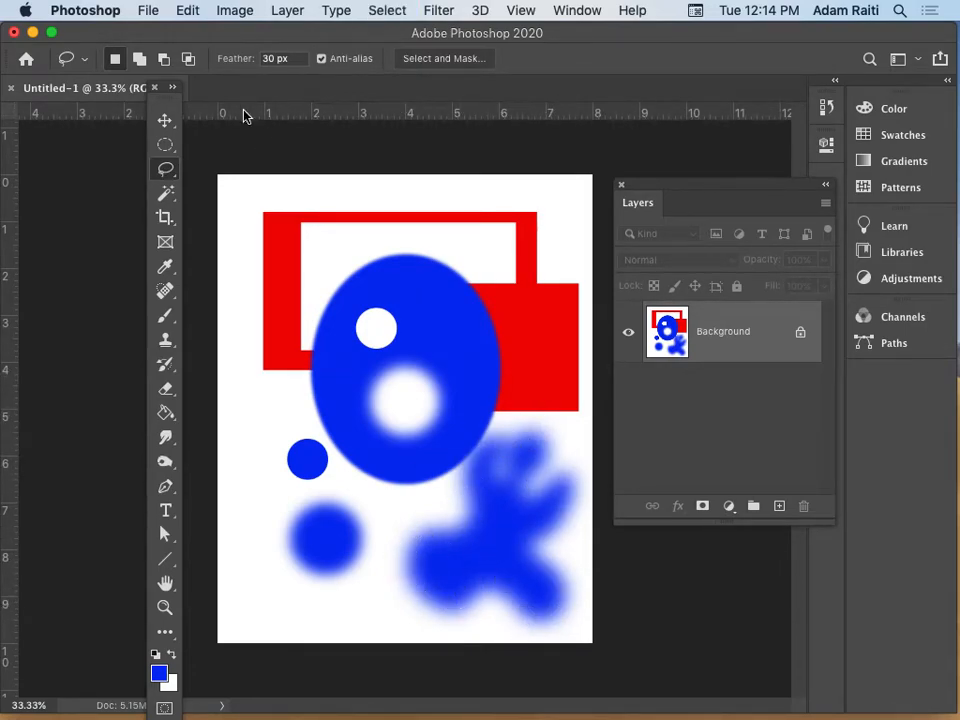
# - Draw a freehand figure selection with a 0 px feather over the blue ellipse's left side, fill it with bright green, and deselect
pyautogui.click(240, 58)
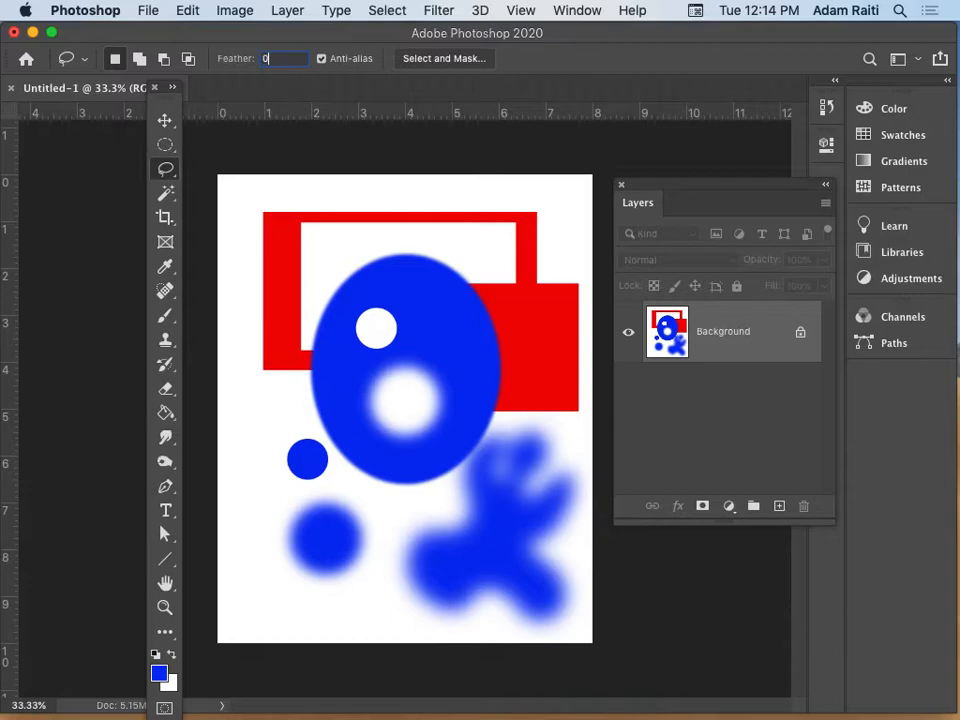
pyautogui.moveTo(310, 230)
pyautogui.mouseDown()
pyautogui.moveTo(285, 313)
pyautogui.moveTo(313, 412)
pyautogui.moveTo(394, 422)
pyautogui.moveTo(405, 336)
pyautogui.moveTo(312, 228)
pyautogui.mouseUp()
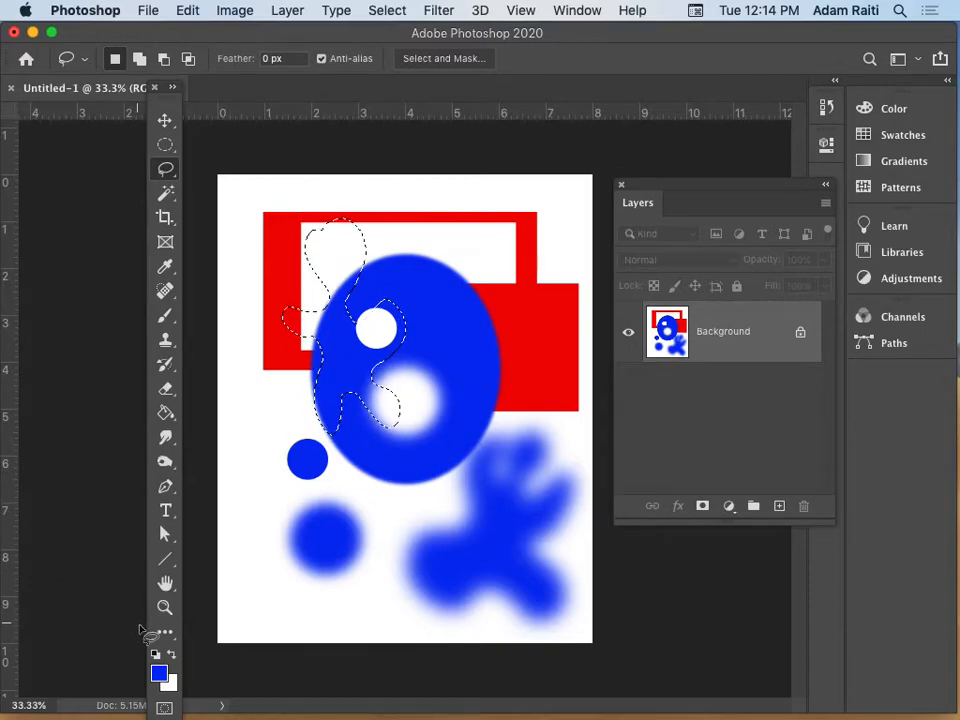
pyautogui.click(158, 673)
pyautogui.click(695, 428)
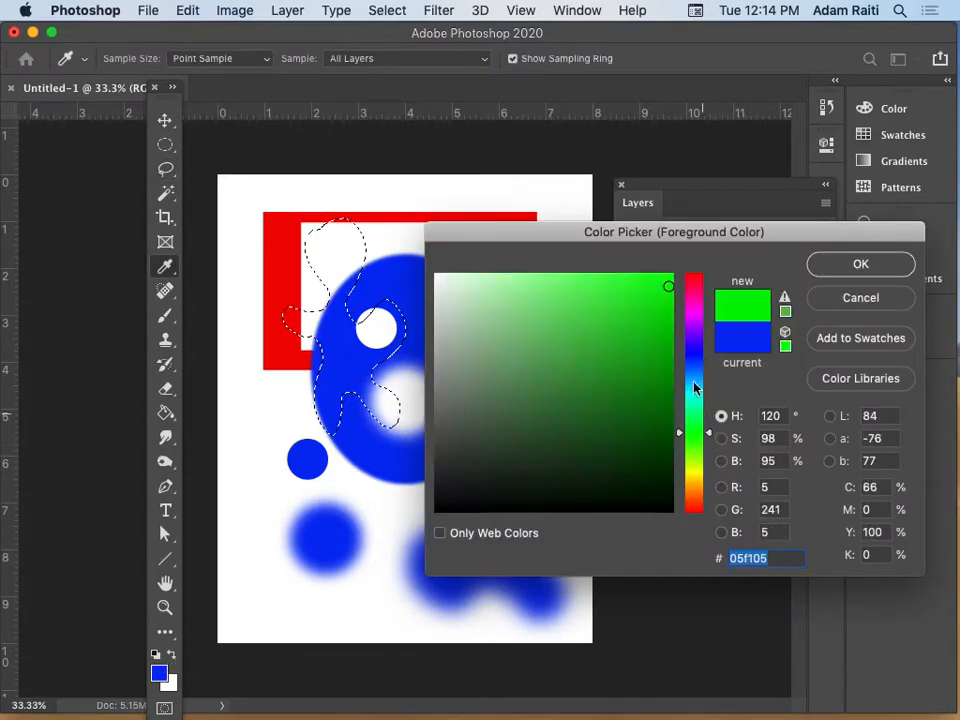
pyautogui.click(671, 275)
pyautogui.click(886, 272)
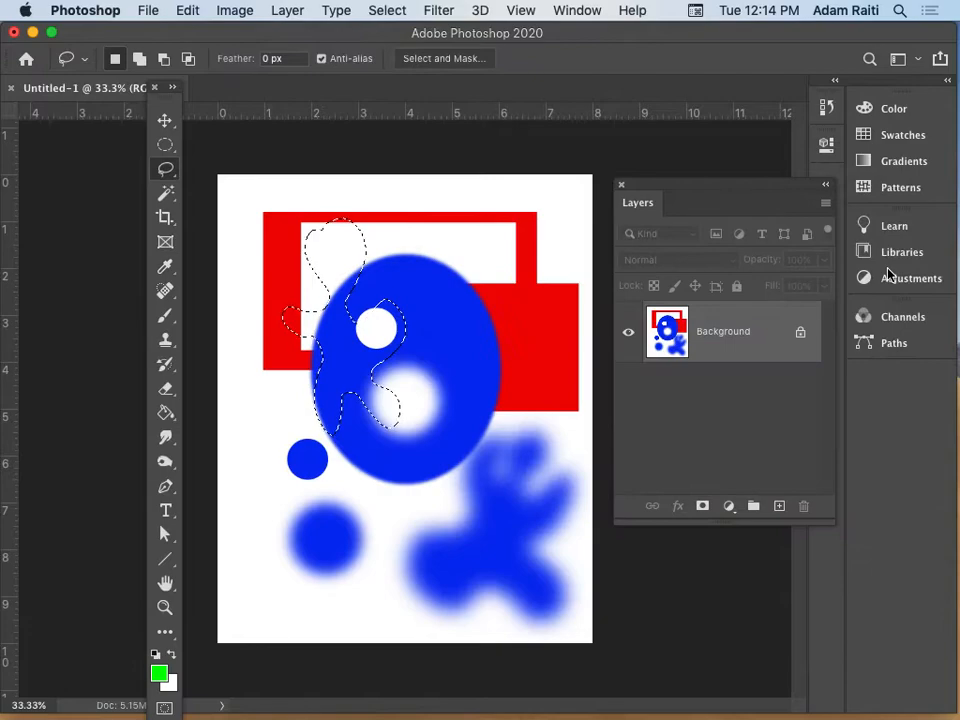
pyautogui.hotkey('alt', 'BackSpace')
pyautogui.press('super+d')
# - Set the Elliptical Marquee feather to 6.7 px, select two small eyes on the green figure's head, fill them with black, and deselect
pyautogui.click(165, 146)
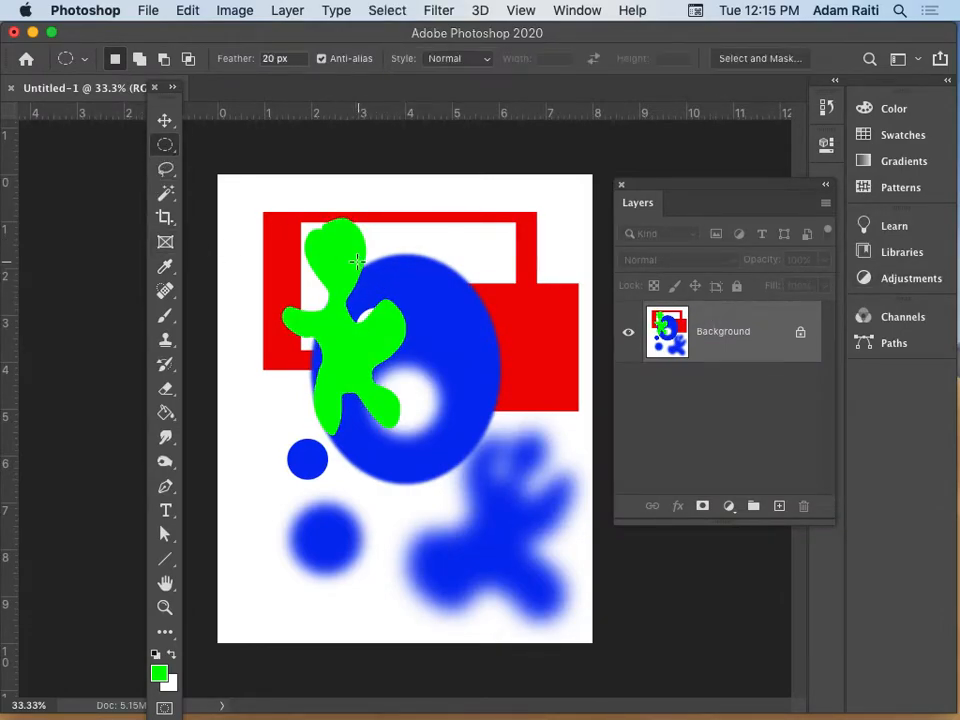
pyautogui.moveTo(235, 64); pyautogui.dragTo(116, 55)
pyautogui.moveTo(233, 64)
pyautogui.mouseDown()
pyautogui.moveTo(296, 56)
pyautogui.moveTo(223, 49)
pyautogui.moveTo(246, 58)
pyautogui.moveTo(223, 58)
pyautogui.mouseUp()
pyautogui.moveTo(315, 245); pyautogui.dragTo(357, 259)
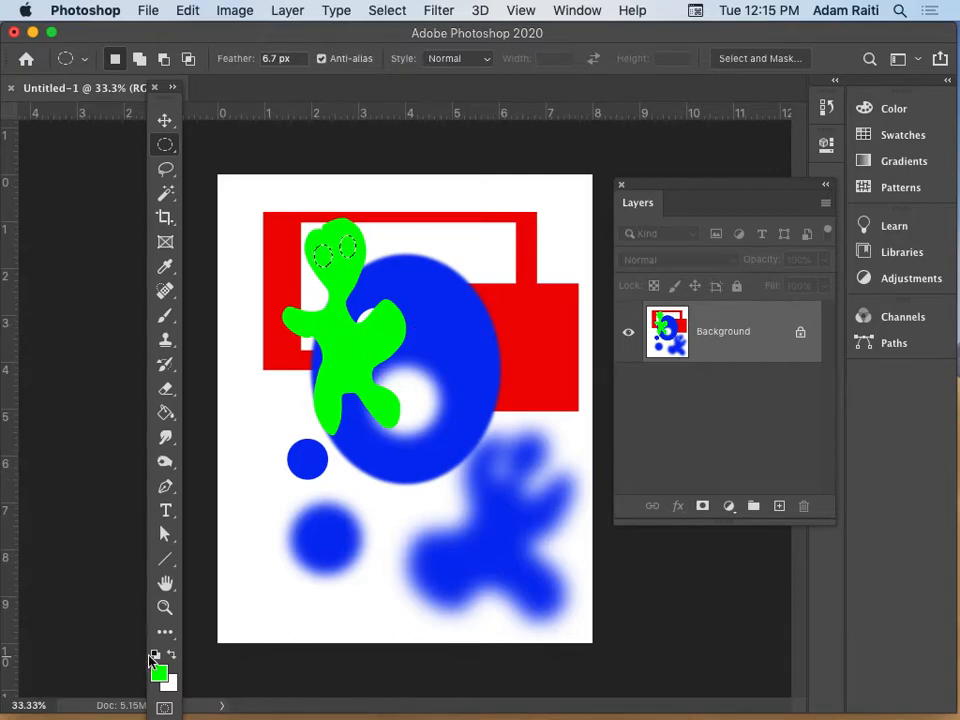
pyautogui.hotkey('alt', 'BackSpace')
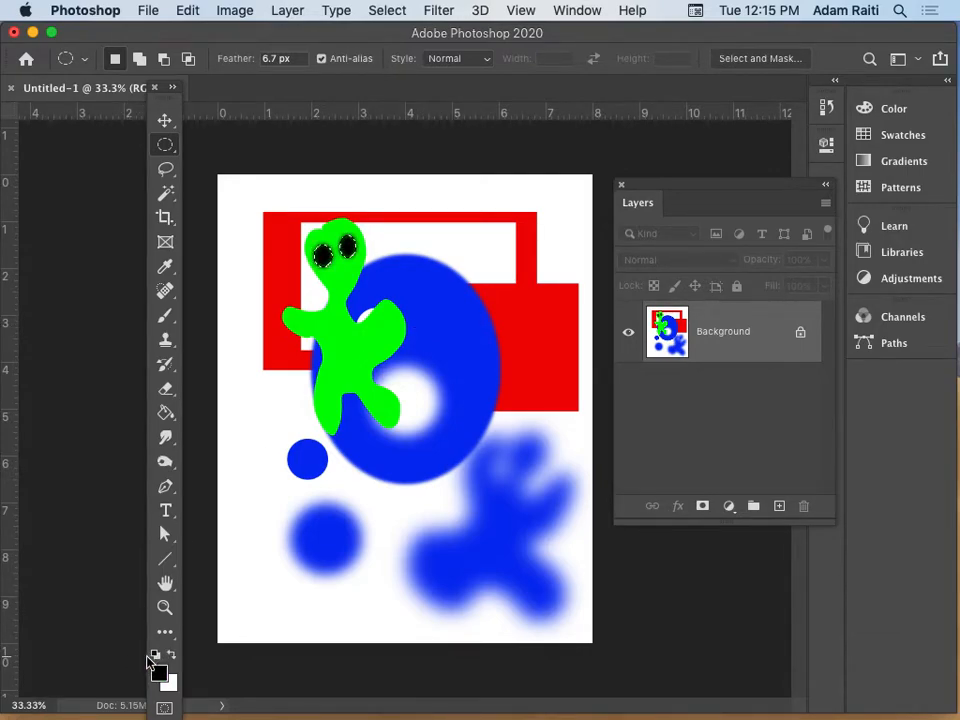
pyautogui.press('super+d')
# - Draw seven separate elliptical selections around the green figure as one combined selection, fill them with black, and deselect
pyautogui.moveTo(328, 330); pyautogui.dragTo(362, 379)
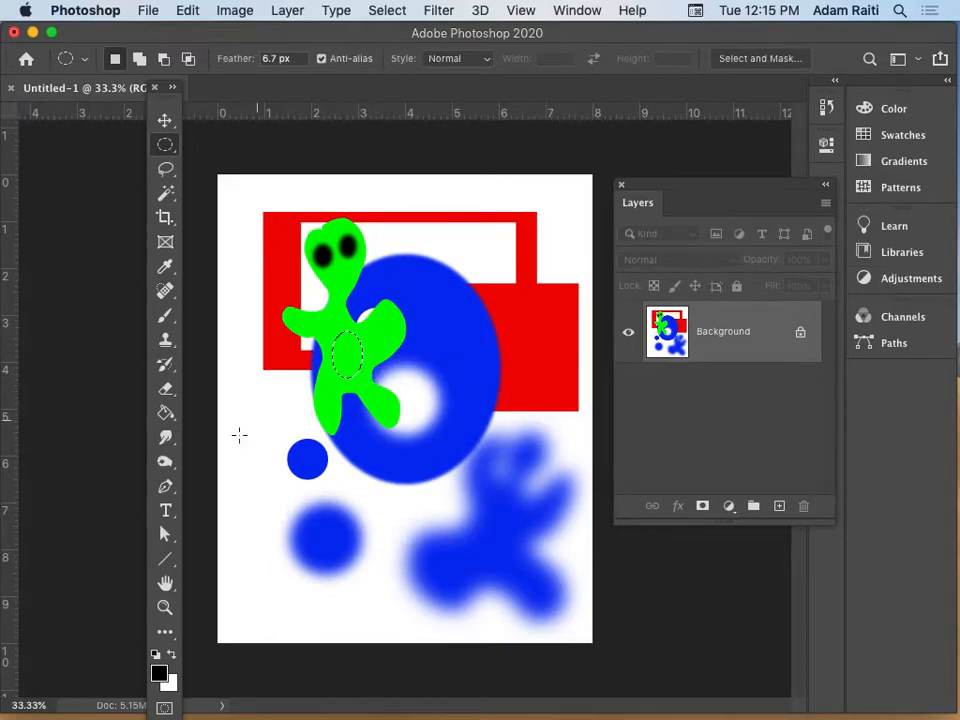
pyautogui.moveTo(407, 188); pyautogui.dragTo(502, 265)
pyautogui.moveTo(435, 297); pyautogui.dragTo(523, 366)
pyautogui.moveTo(440, 398); pyautogui.dragTo(523, 462)
pyautogui.moveTo(370, 482); pyautogui.dragTo(484, 527)
pyautogui.moveTo(254, 490); pyautogui.dragTo(346, 524)
pyautogui.moveTo(234, 376); pyautogui.dragTo(300, 401)
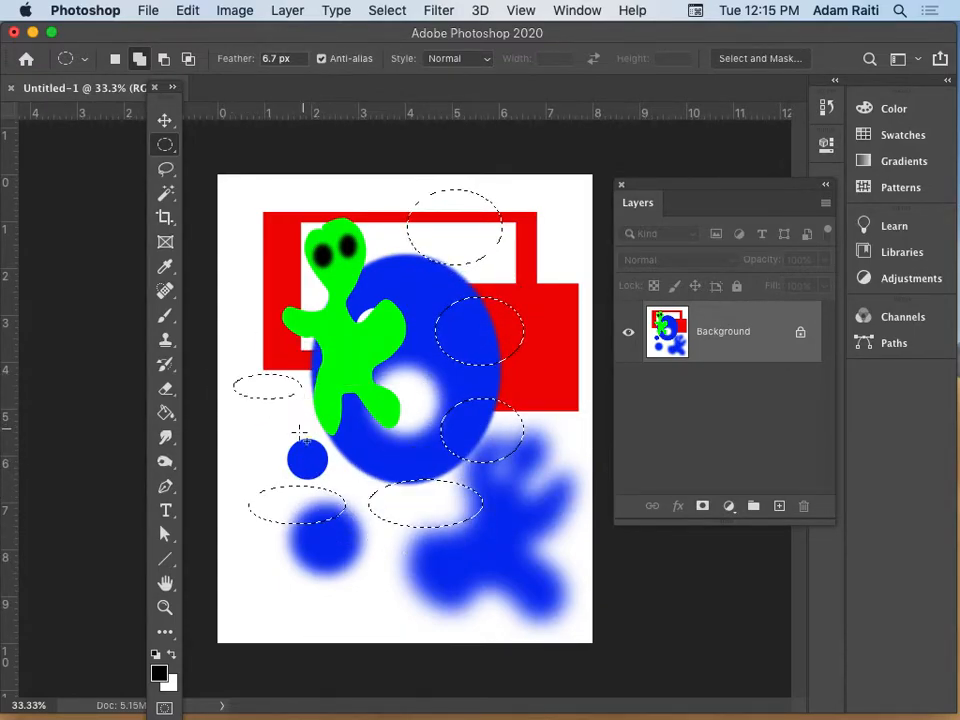
pyautogui.moveTo(333, 573); pyautogui.dragTo(417, 608)
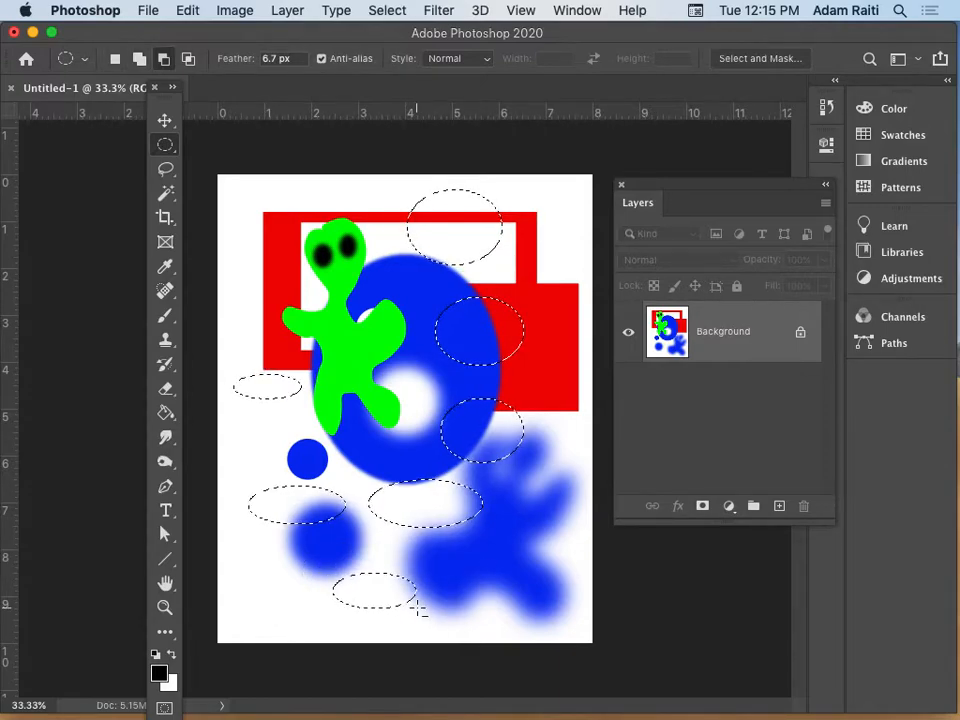
pyautogui.hotkey('alt', 'BackSpace')
pyautogui.press('super+d')
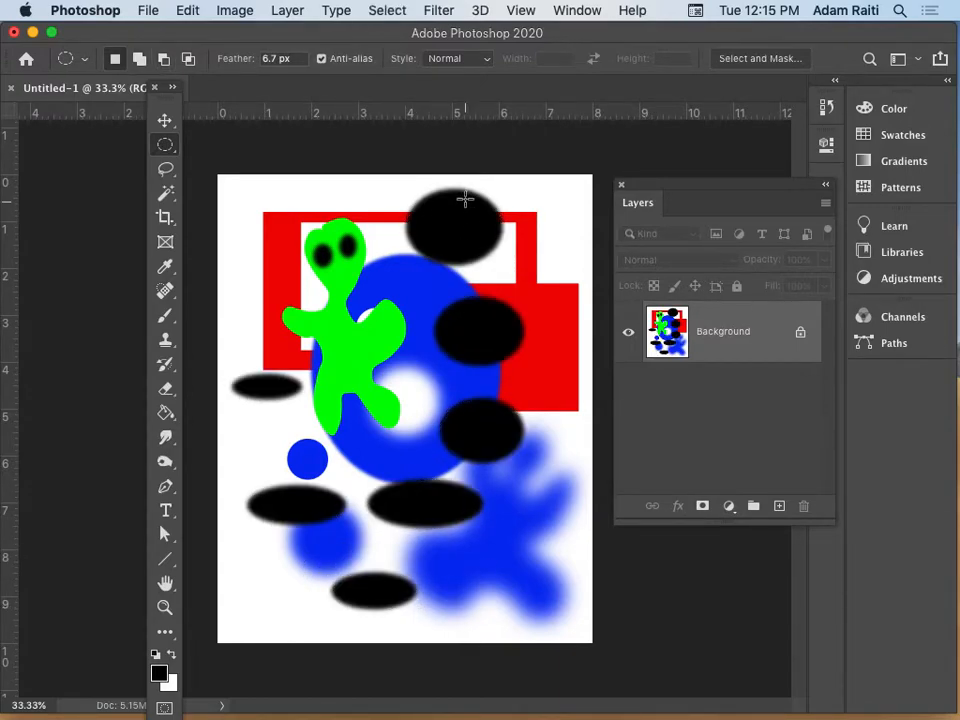
# - Trace a closed zigzag selection across the whole artwork with the Polygonal Lasso tool, cut the selected pixels, and deselect
pyautogui.click(168, 174)
pyautogui.click(166, 172)
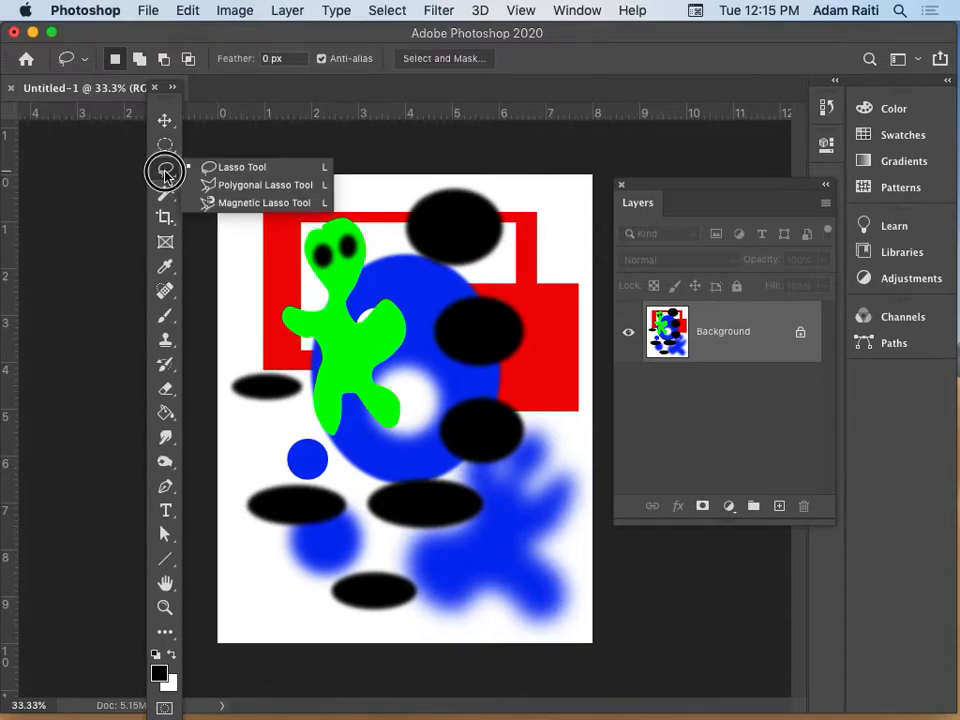
pyautogui.click(222, 186)
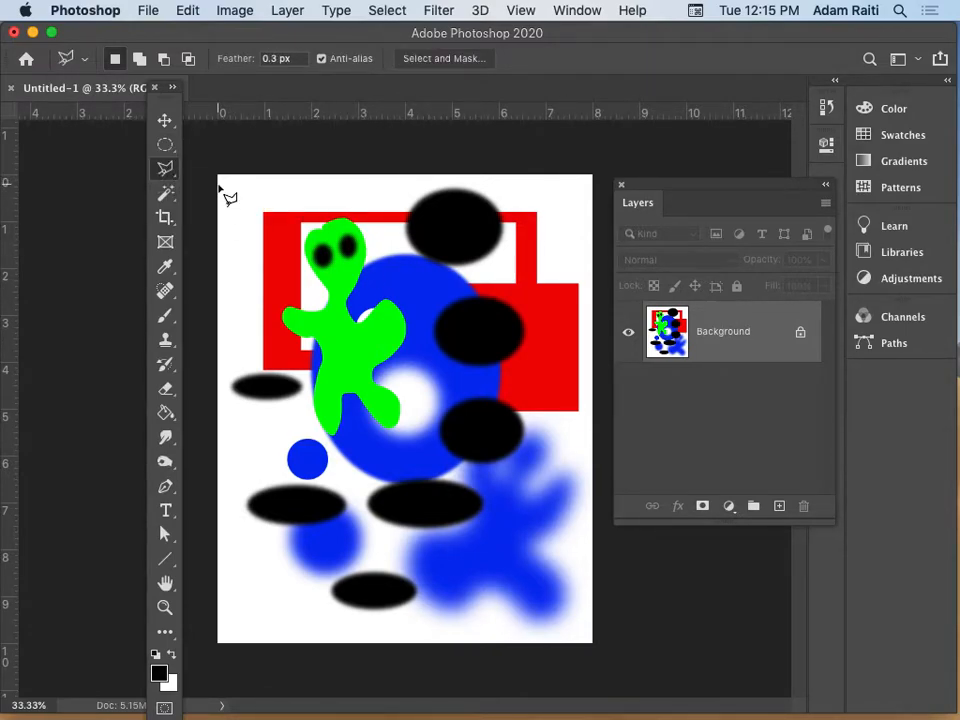
pyautogui.click(167, 170)
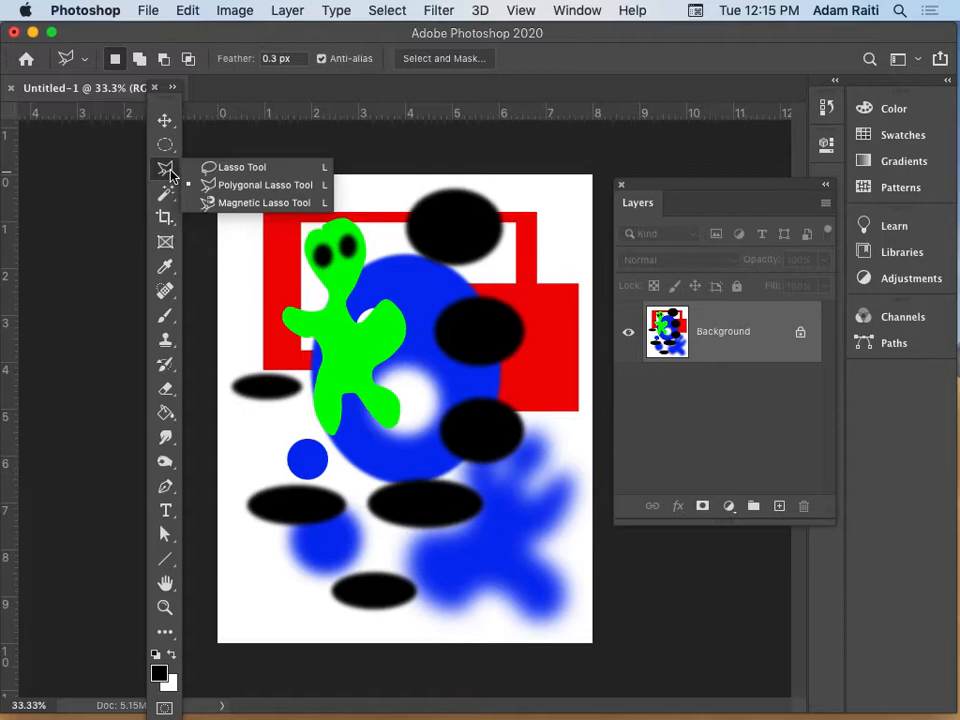
pyautogui.click(172, 177)
pyautogui.click(237, 182)
pyautogui.click(347, 183)
pyautogui.click(319, 230)
pyautogui.click(432, 256)
pyautogui.click(378, 186)
pyautogui.click(516, 186)
pyautogui.click(477, 249)
pyautogui.click(537, 252)
pyautogui.click(582, 200)
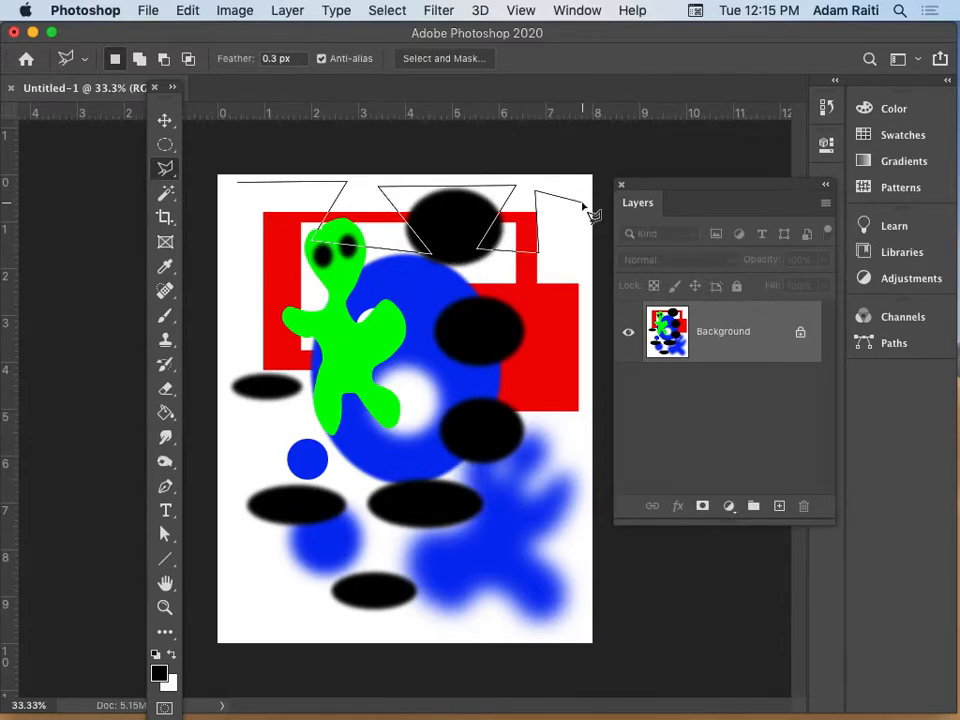
pyautogui.click(584, 630)
pyautogui.click(483, 628)
pyautogui.click(573, 452)
pyautogui.click(403, 437)
pyautogui.click(460, 578)
pyautogui.click(339, 632)
pyautogui.click(427, 498)
pyautogui.click(342, 468)
pyautogui.click(246, 558)
pyautogui.click(241, 435)
pyautogui.click(371, 364)
pyautogui.click(315, 305)
pyautogui.click(243, 356)
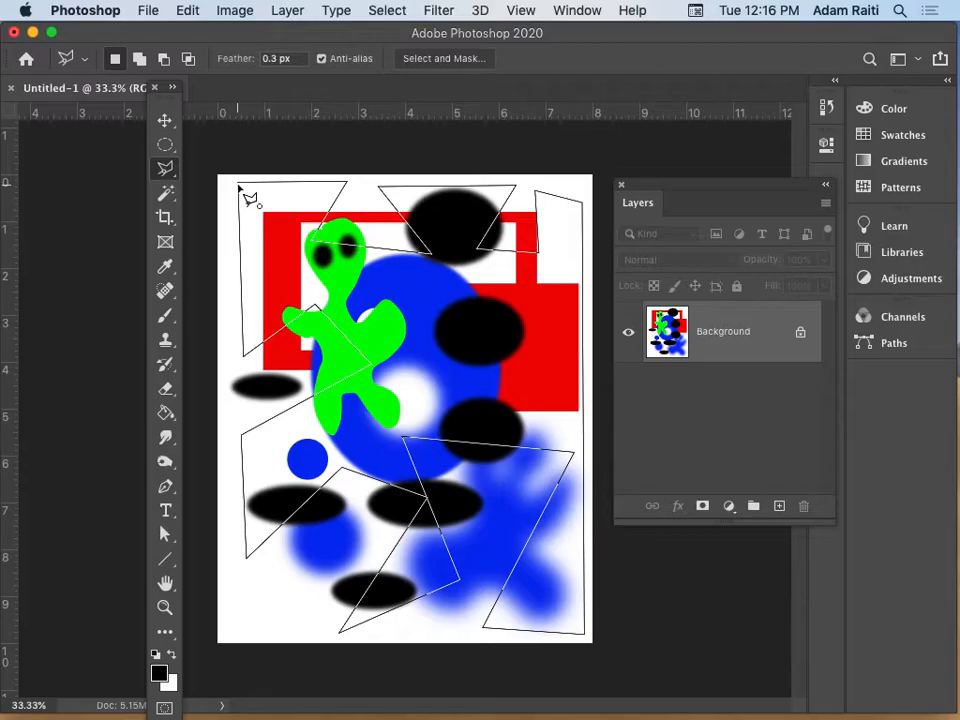
pyautogui.click(242, 189)
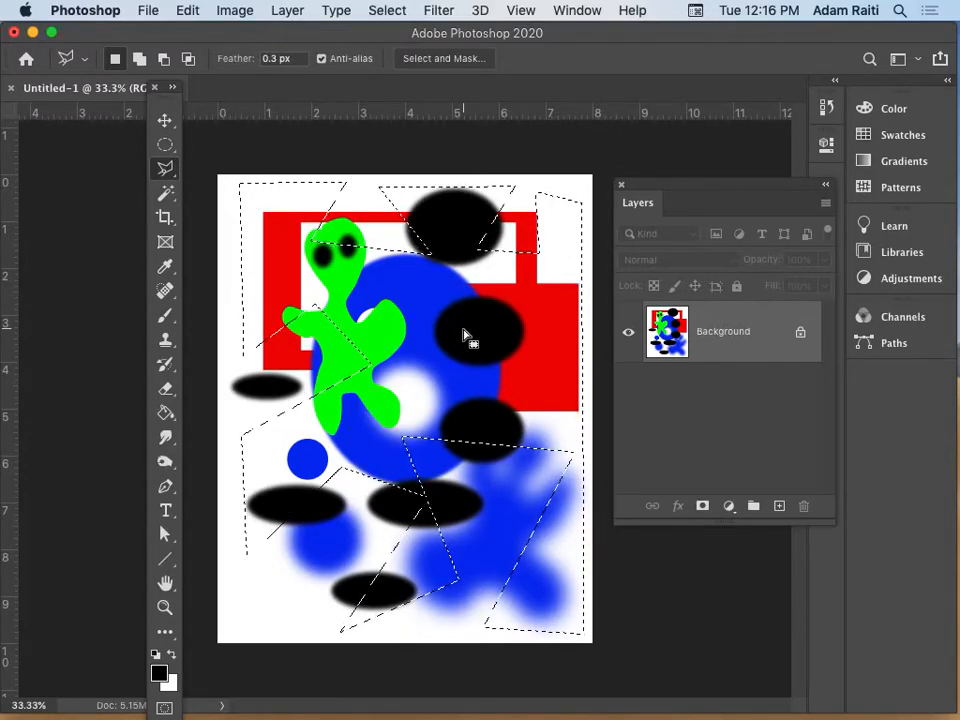
pyautogui.press('super+x')
pyautogui.press('super+d')
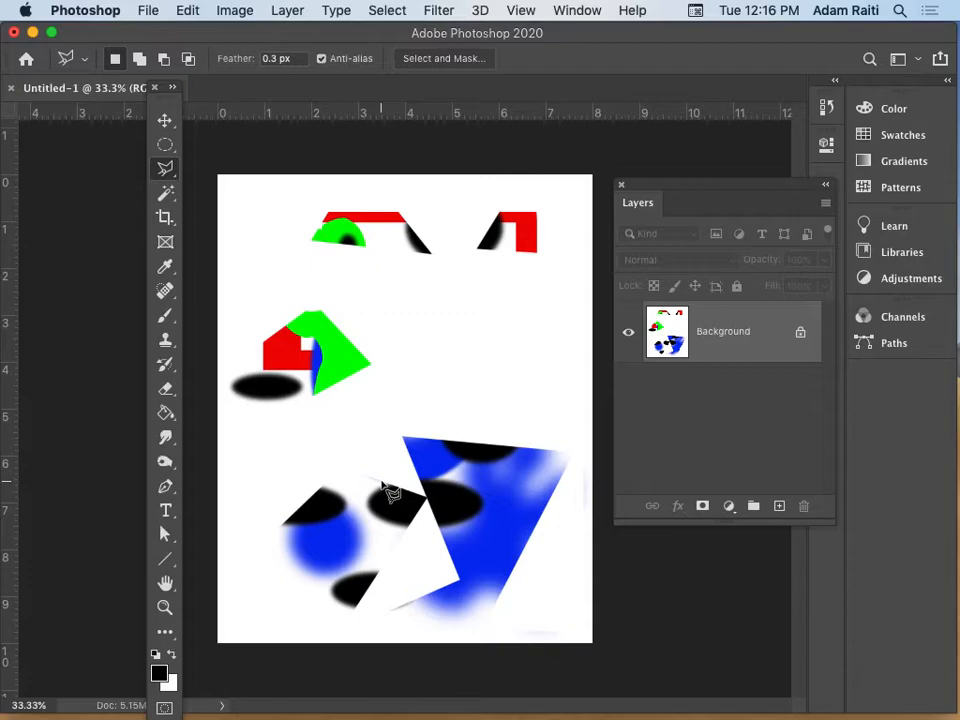
# - Select the entire page, cut all remaining artwork, deselect, and undo these changes
pyautogui.press('super+a')
pyautogui.press('super+x')
pyautogui.press('super+d')
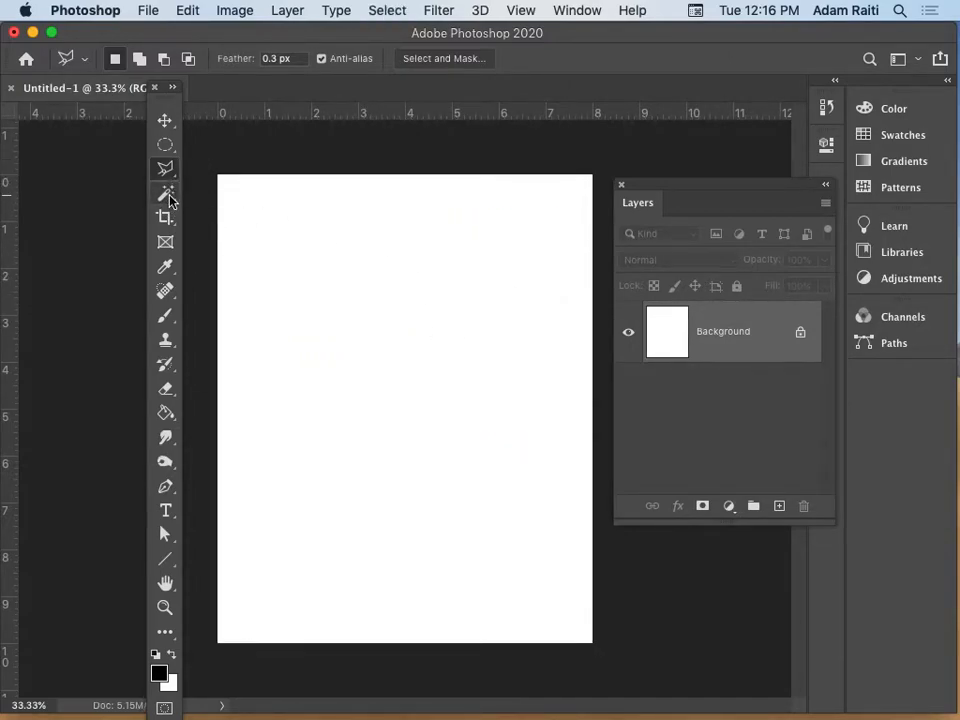
pyautogui.press('super+z')
pyautogui.press('super+z')
pyautogui.press('super+z')
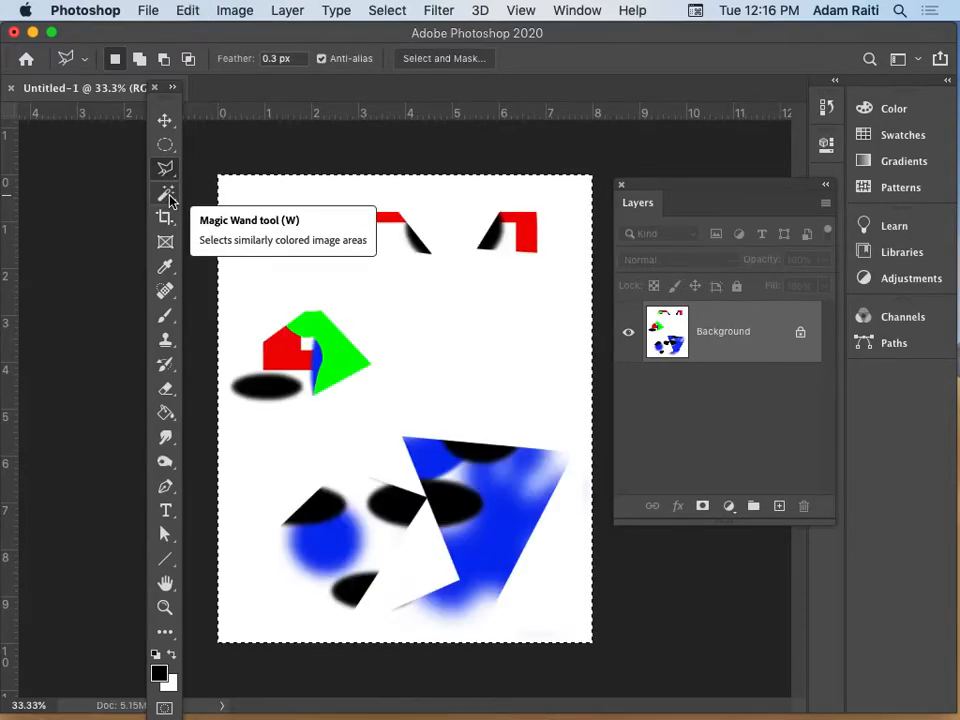
# - Undo the remaining cuts, including the zigzag lasso cut, to restore the full artwork, and deselect
pyautogui.press('super+z')
pyautogui.press('super+z')
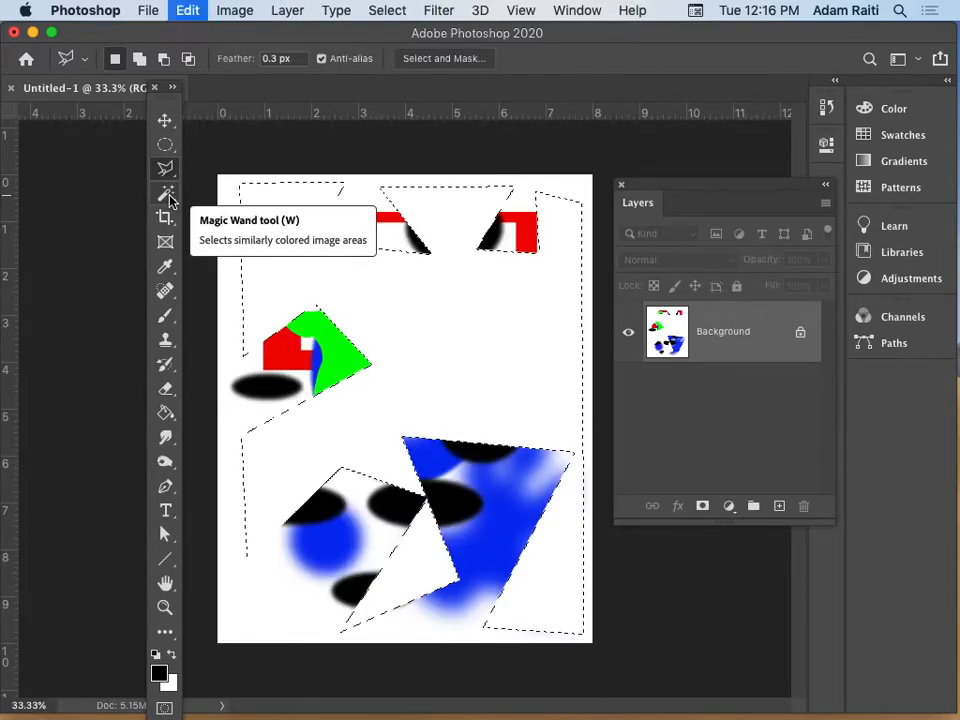
pyautogui.press('super+d')
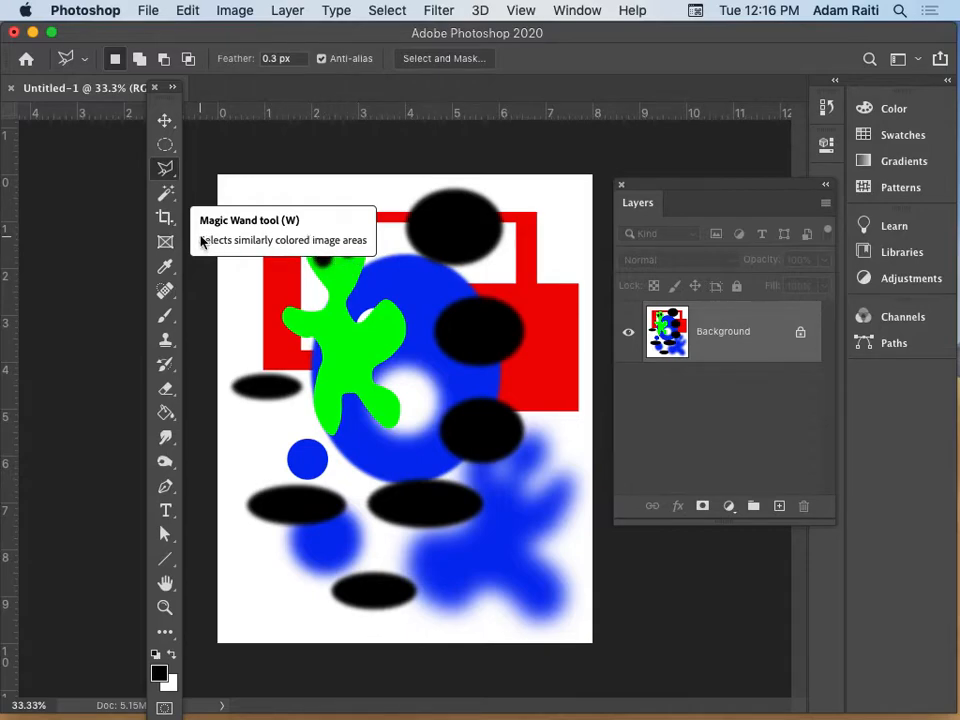
# - Select the green figure with the Magic Wand tool at a tolerance of 30
pyautogui.click(166, 192)
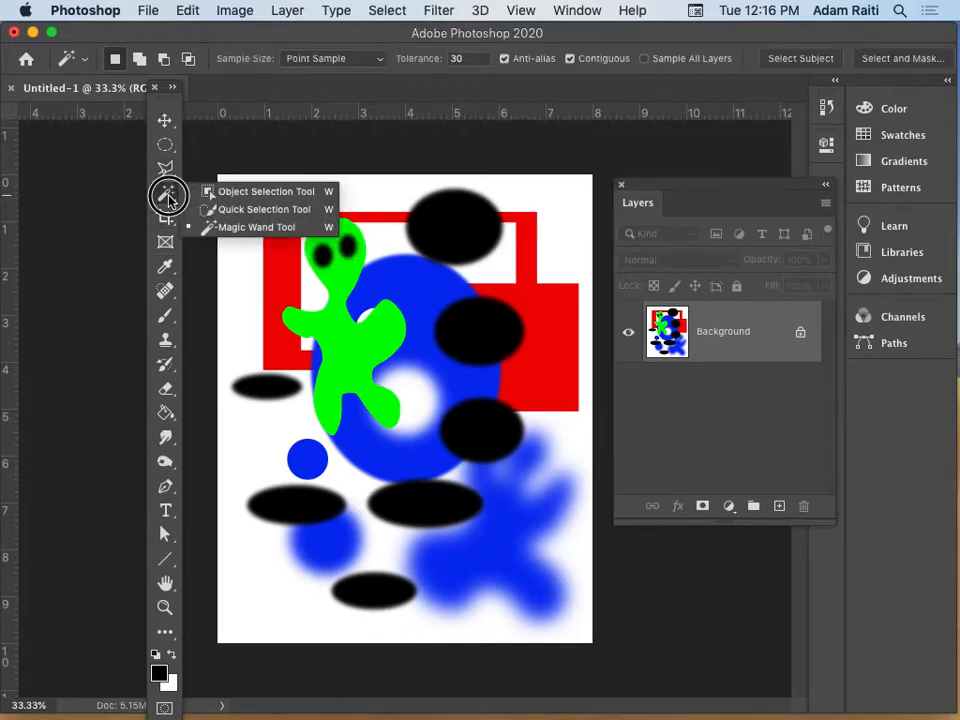
pyautogui.click(240, 228)
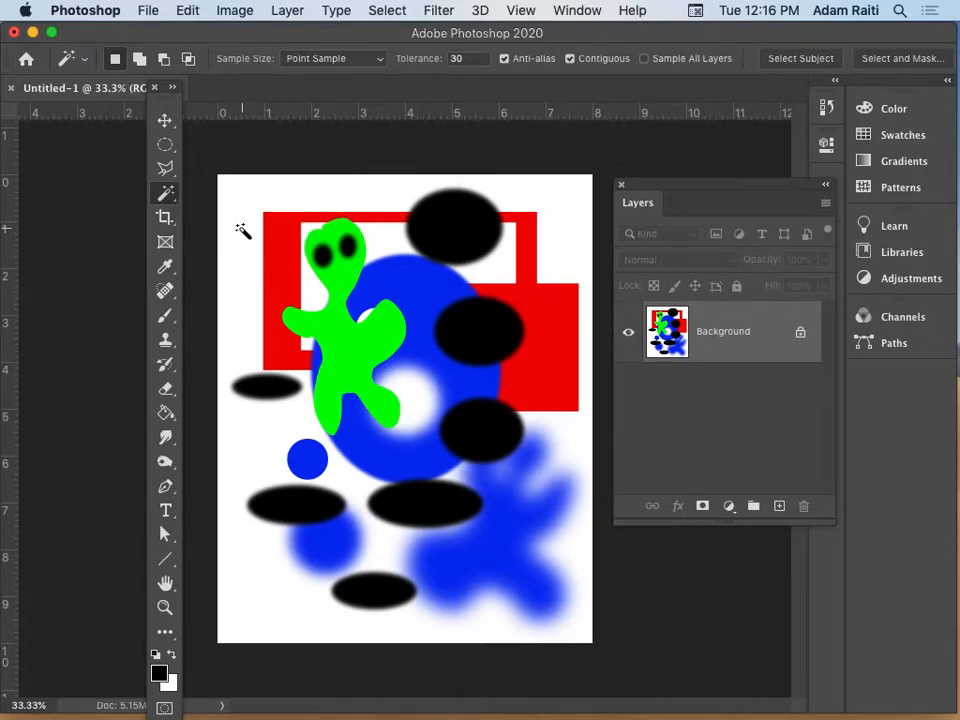
pyautogui.click(170, 172)
pyautogui.rightClick(172, 172)
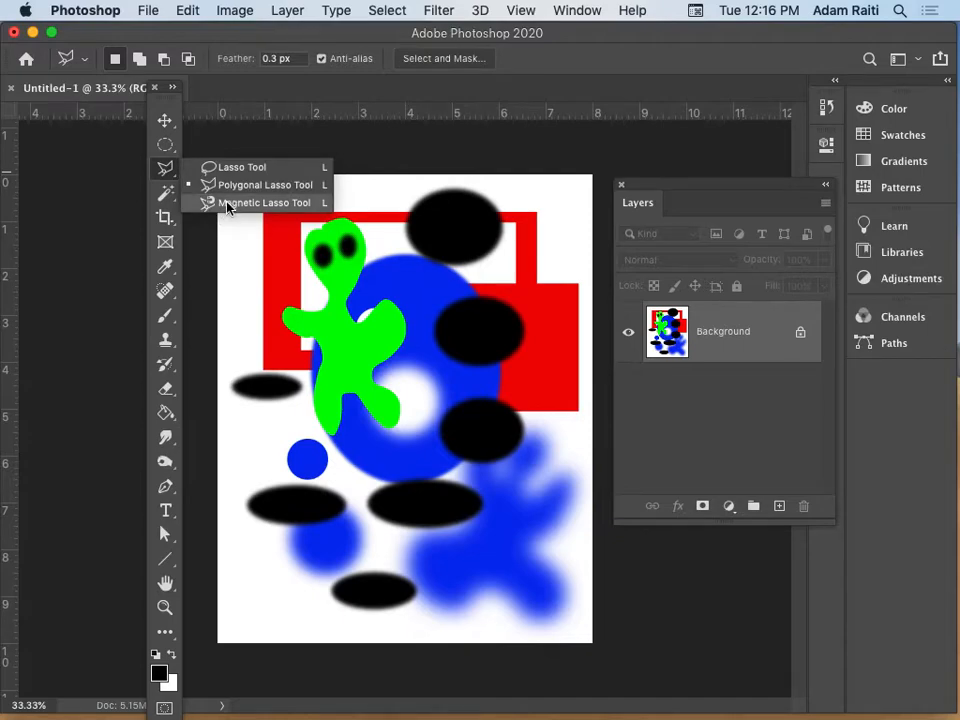
pyautogui.click(168, 174)
pyautogui.click(171, 194)
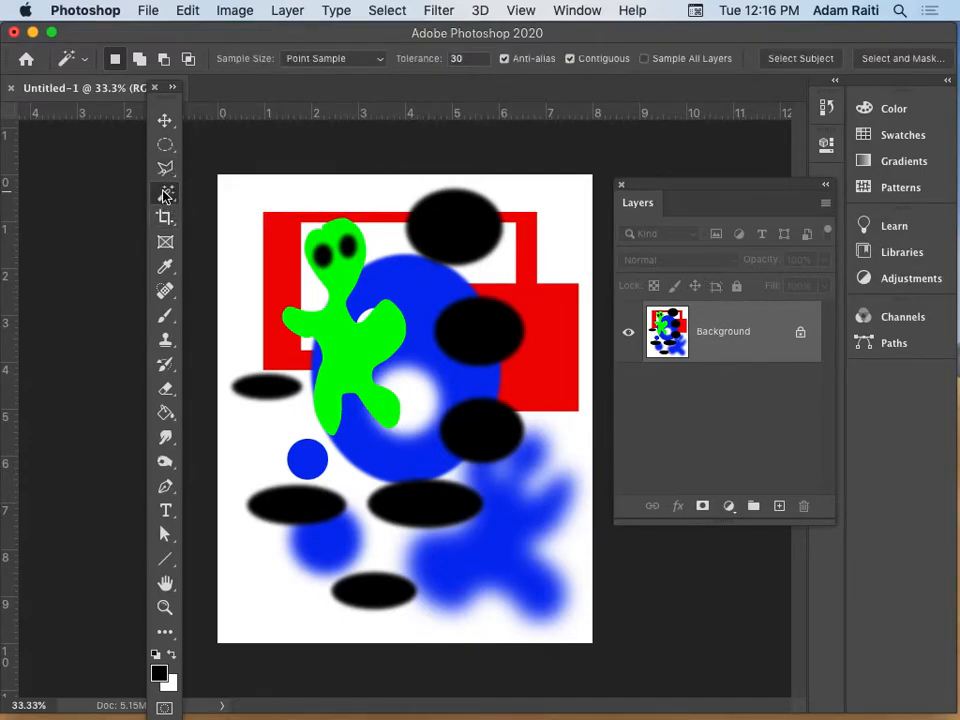
pyautogui.click(362, 342)
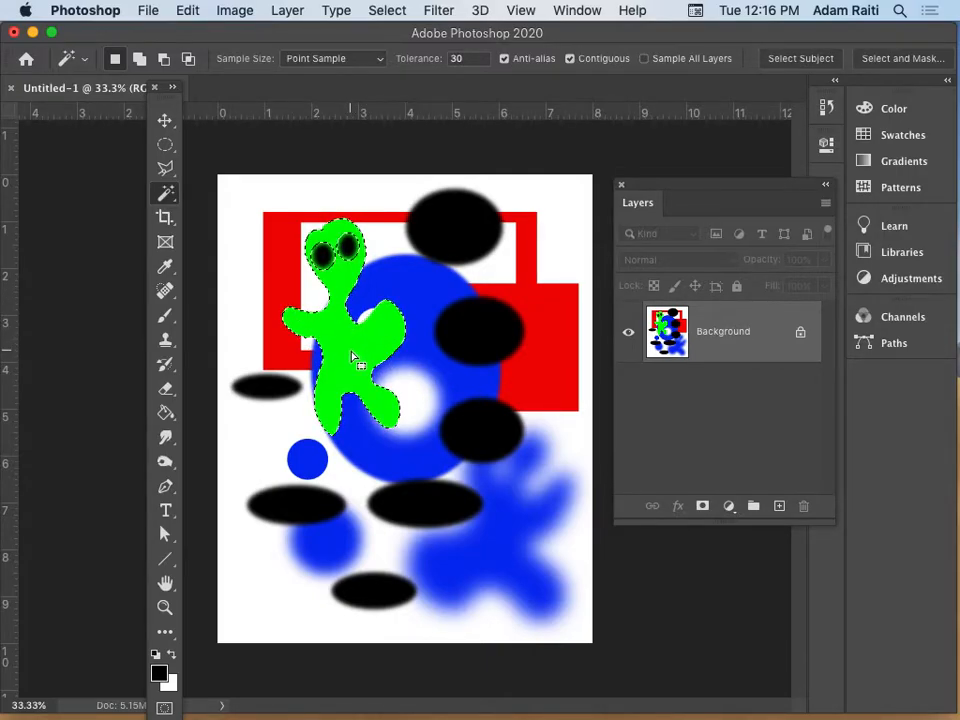
# - Subtract the green figure from the selection, reselect it, and try moving it onto the red rectangle before undoing the move
pyautogui.keyDown('alt'); pyautogui.click(352, 358); pyautogui.keyUp('alt')
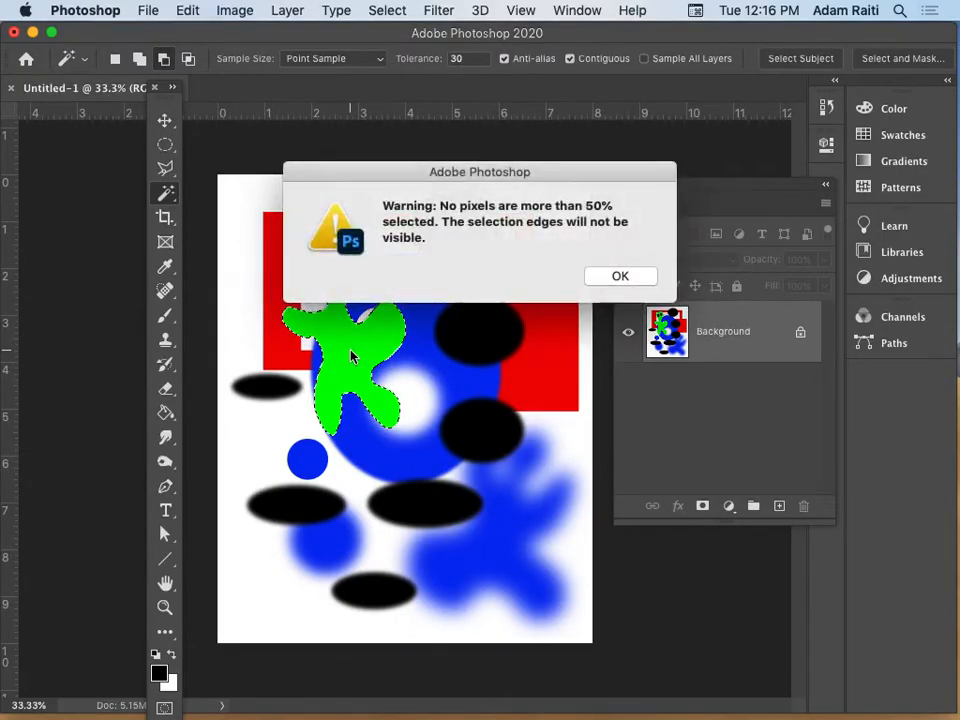
pyautogui.click(630, 278)
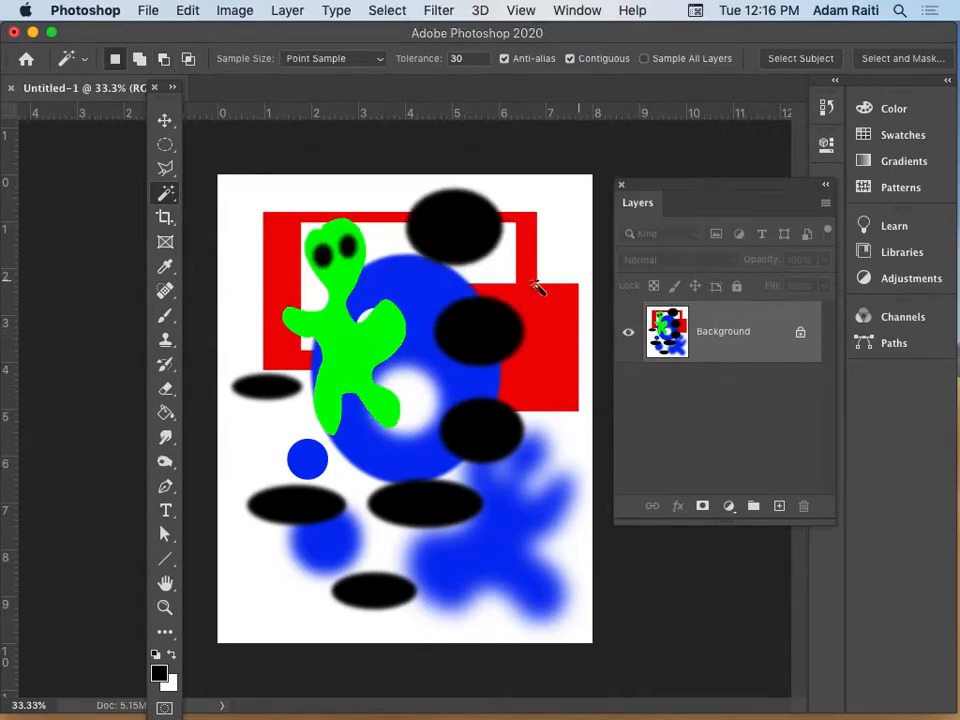
pyautogui.click(375, 345)
pyautogui.moveTo(381, 353); pyautogui.dragTo(548, 320)
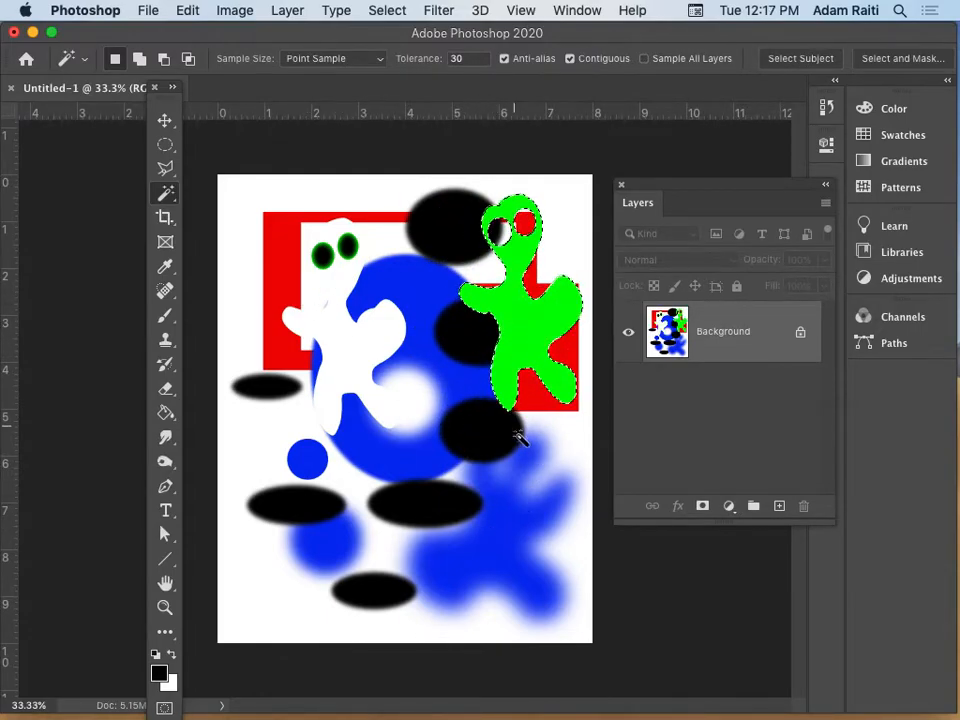
pyautogui.press('super+z')
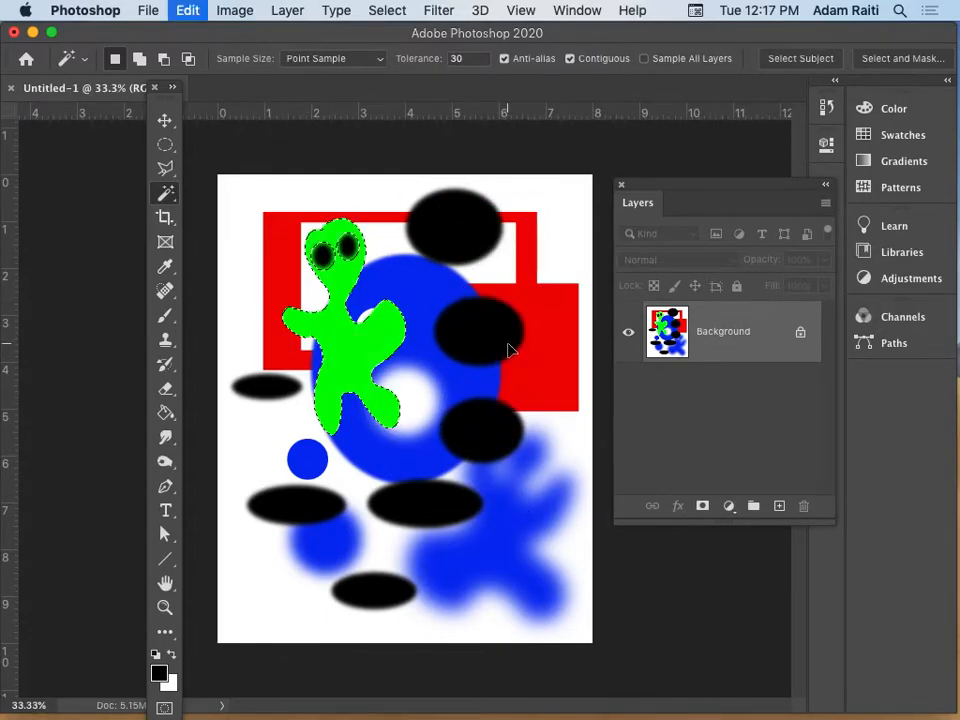
# - Use the Magic Wand to select the middle black ellipse, the black ellipse below it, and the red rectangle in turn
pyautogui.click(491, 341)
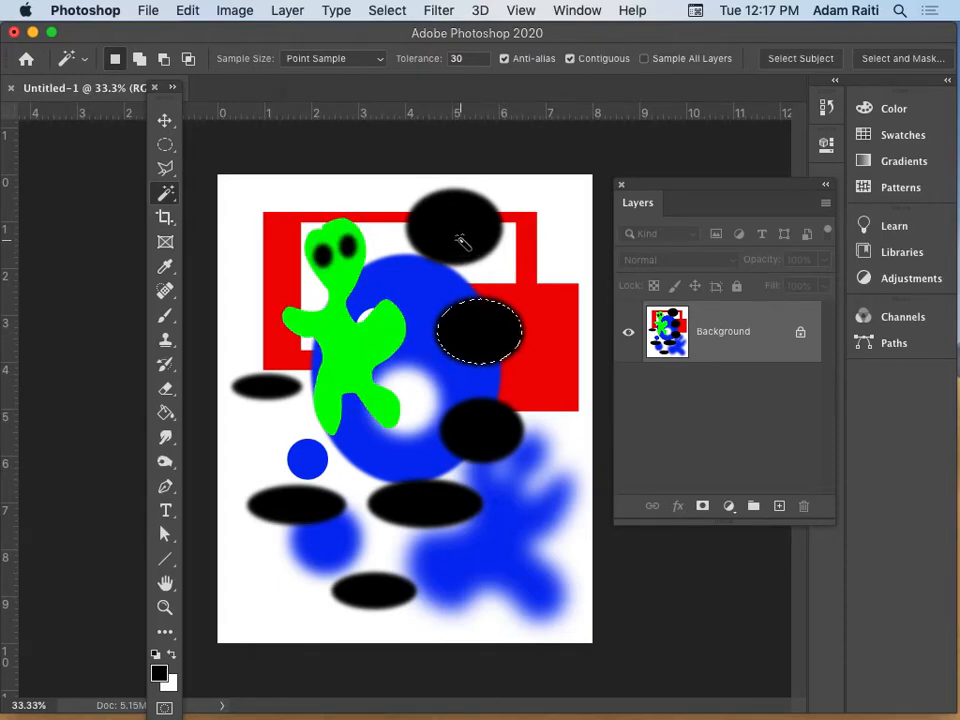
pyautogui.click(483, 450)
pyautogui.click(546, 360)
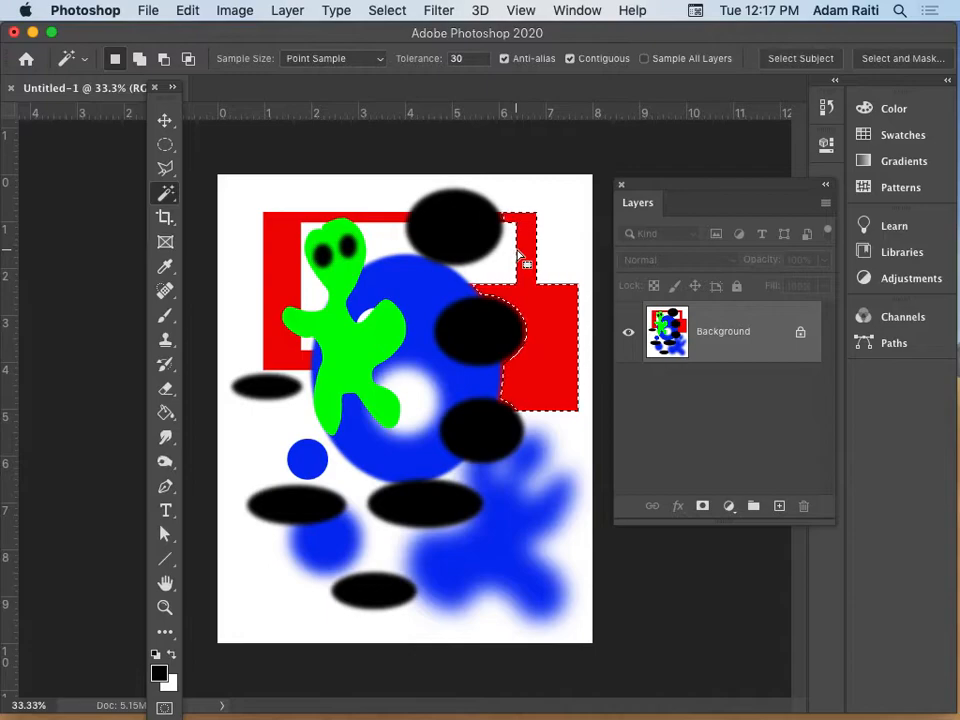
# - Set the Magic Wand tolerance to 100 and deselect the red rectangle
pyautogui.click(472, 58)
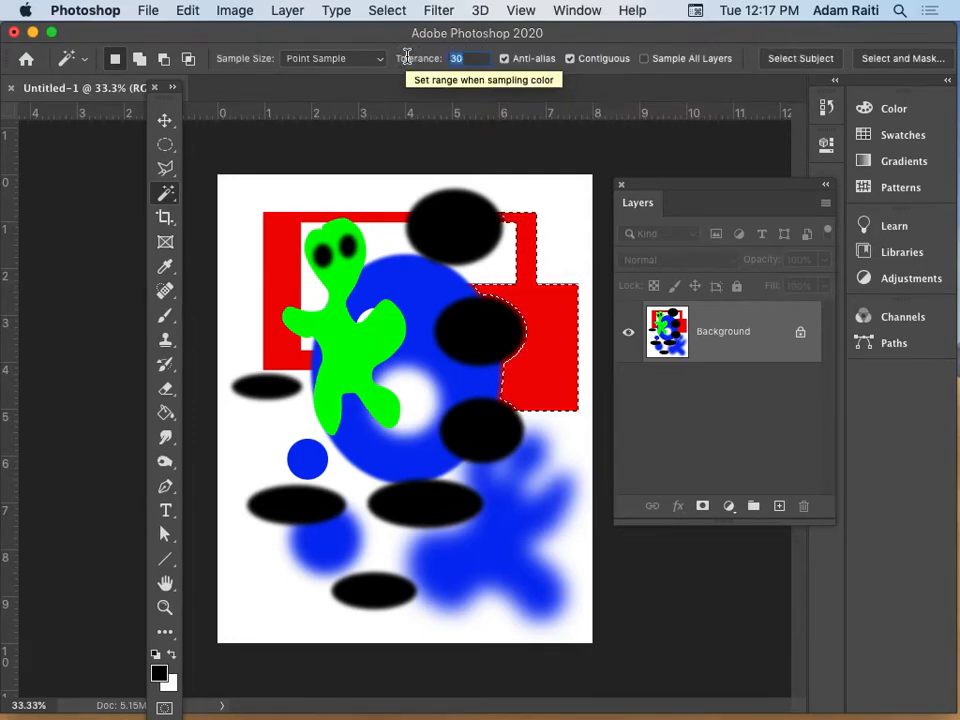
pyautogui.write('100')
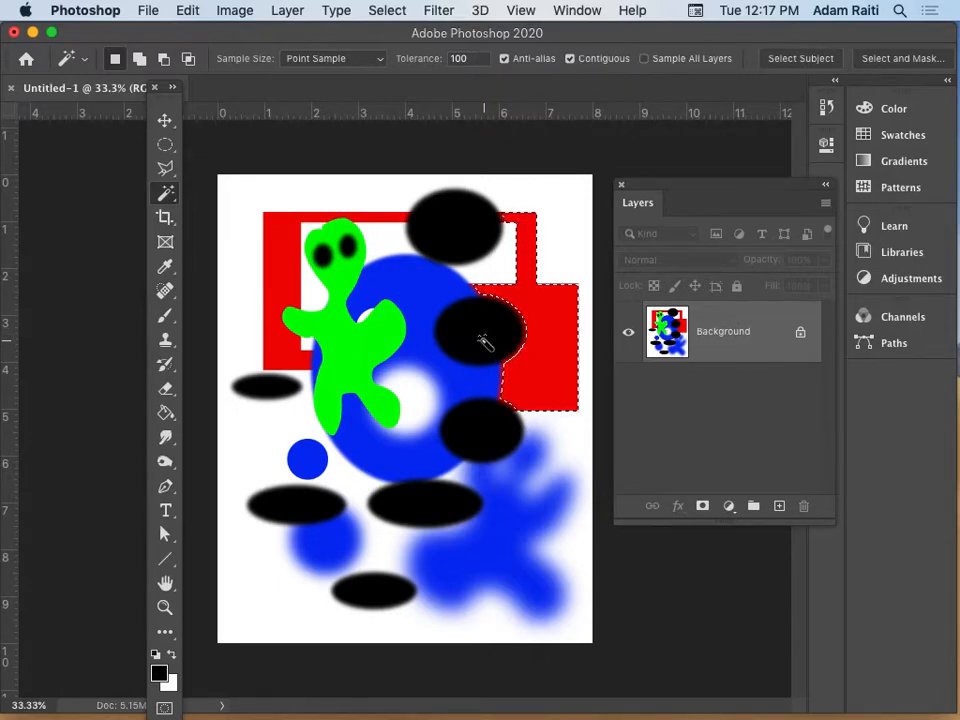
pyautogui.press('super+d')
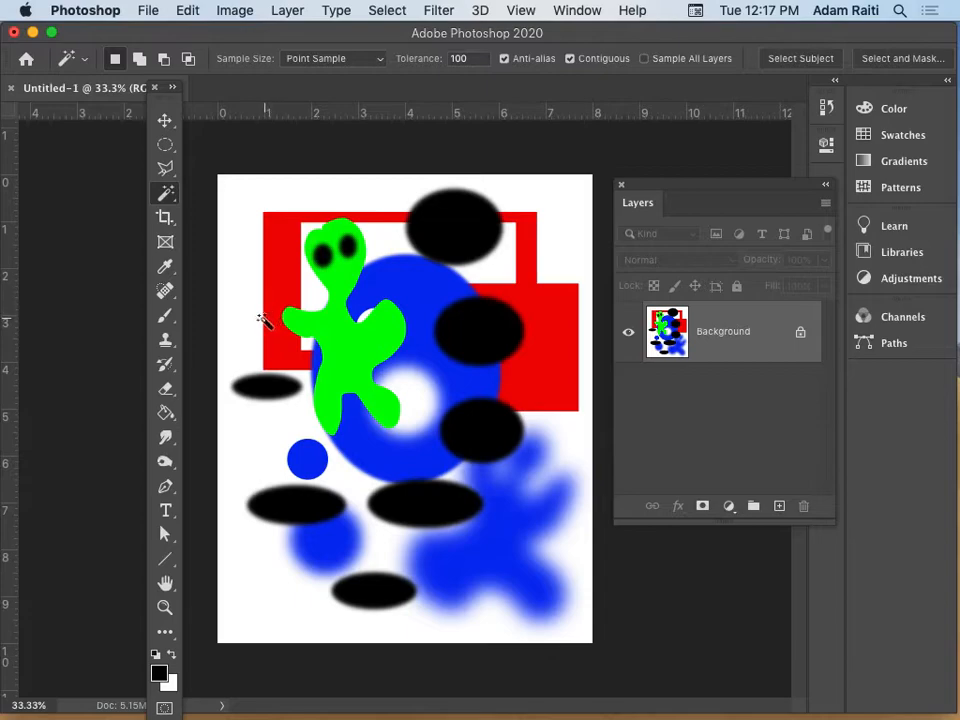
# - Fill the whole page with the blue, red and yellow gradient preset, drawn diagonally from the upper-left to the lower-right corner
pyautogui.click(166, 413)
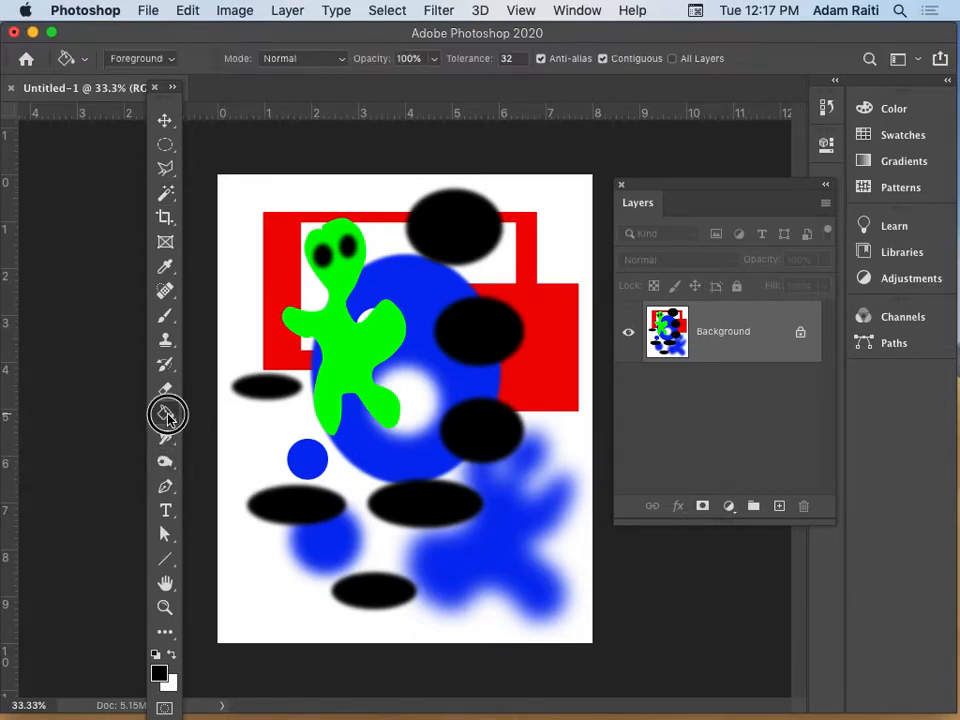
pyautogui.click(241, 414)
pyautogui.click(179, 57)
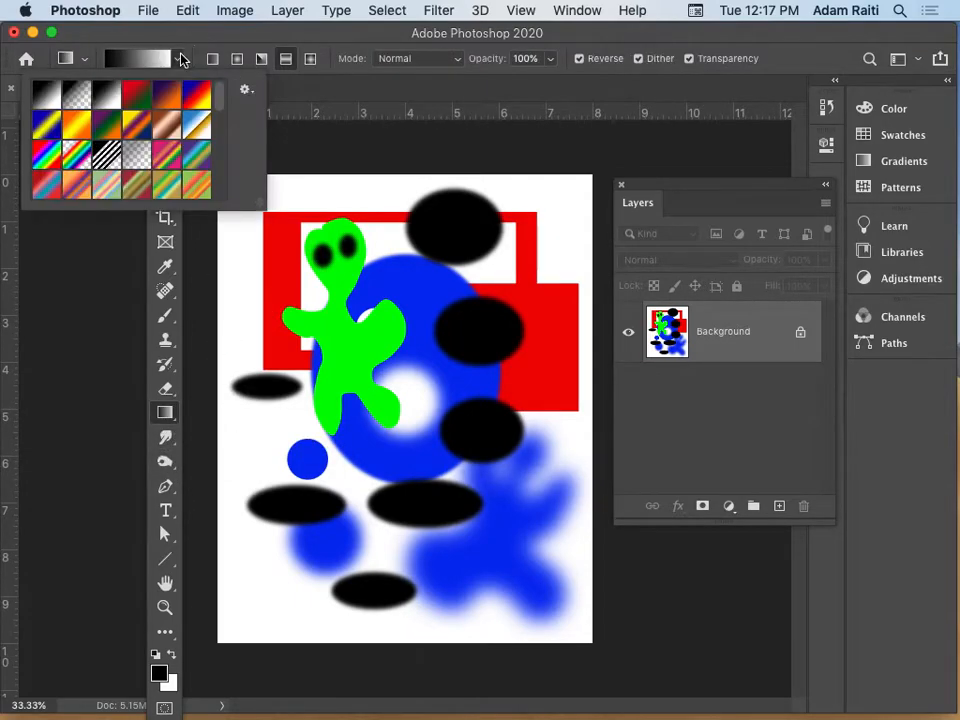
pyautogui.click(197, 94)
pyautogui.moveTo(237, 224); pyautogui.dragTo(578, 632)
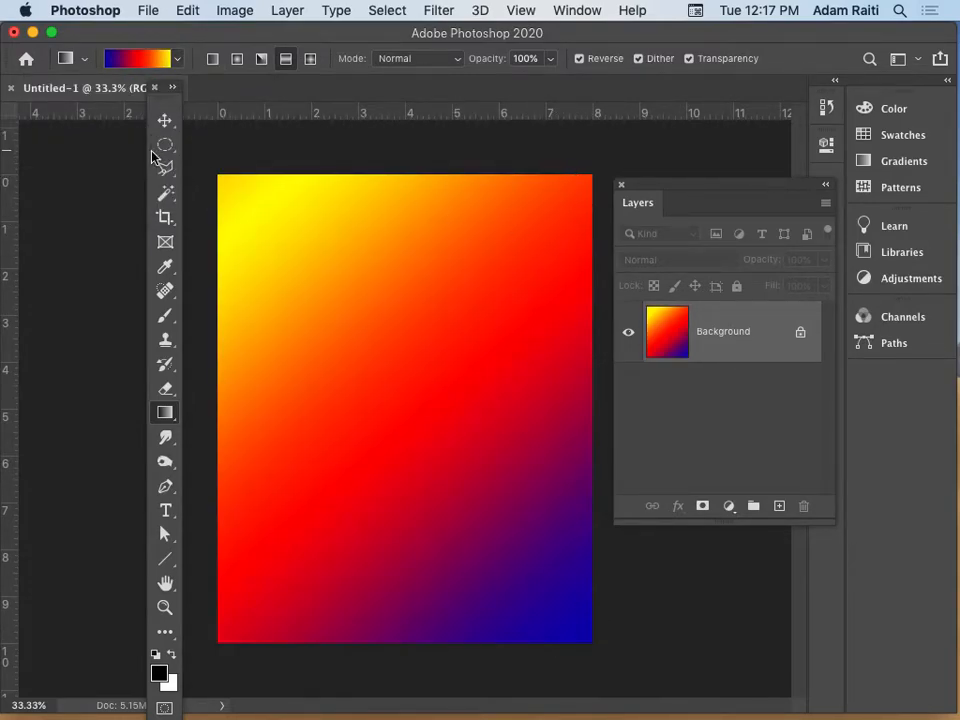
# - Set the Magic Wand tolerance to 20 and select the red diagonal band in the gradient's centre
pyautogui.click(165, 197)
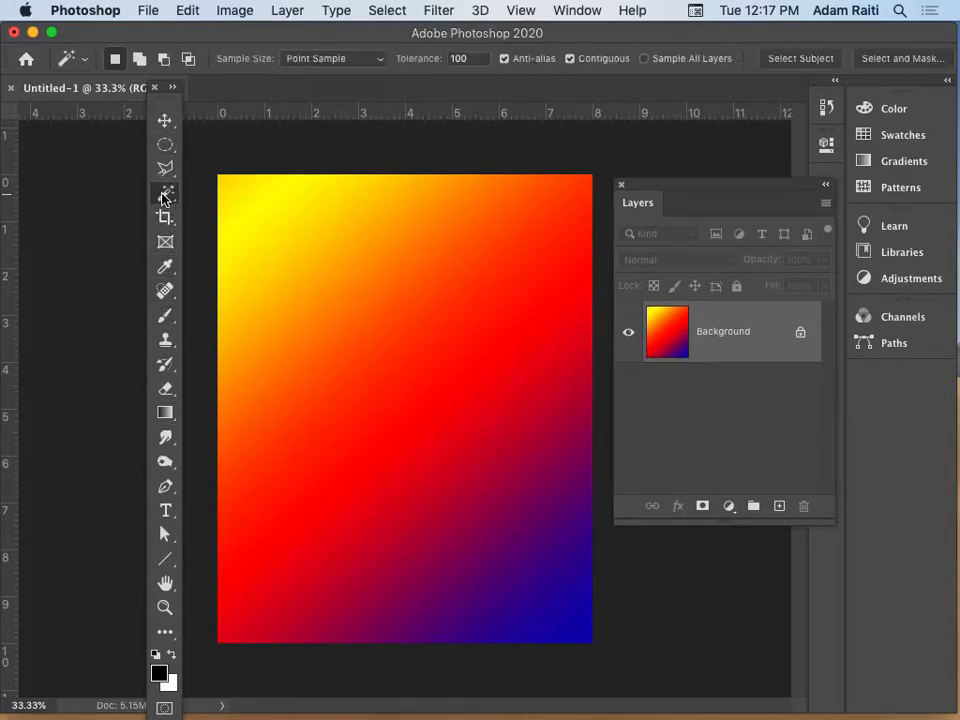
pyautogui.doubleClick(467, 60)
pyautogui.write('20')
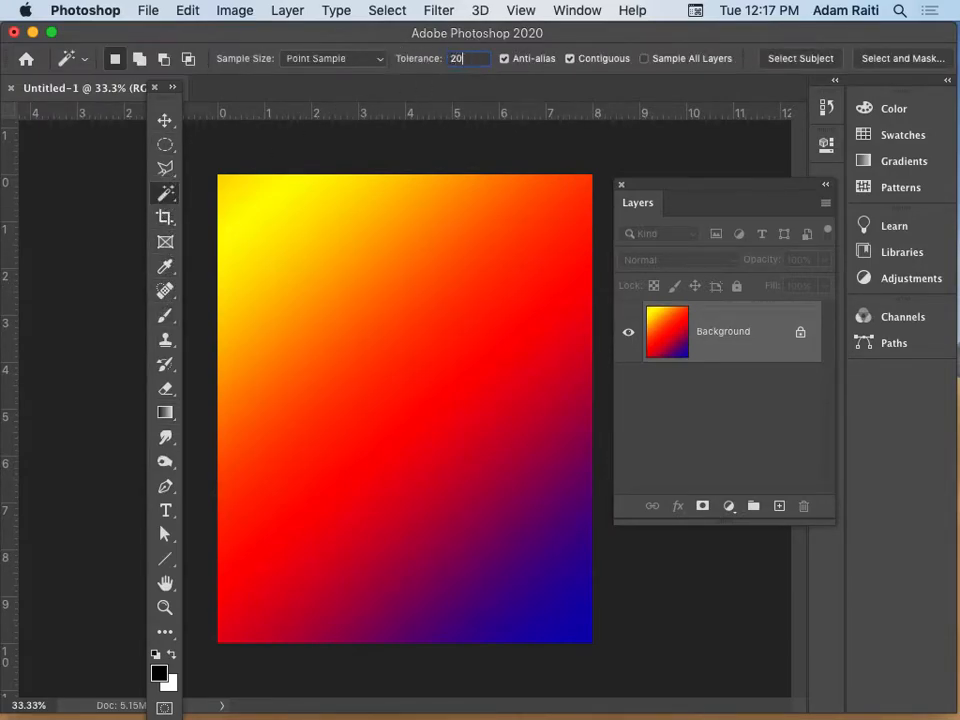
pyautogui.click(404, 383)
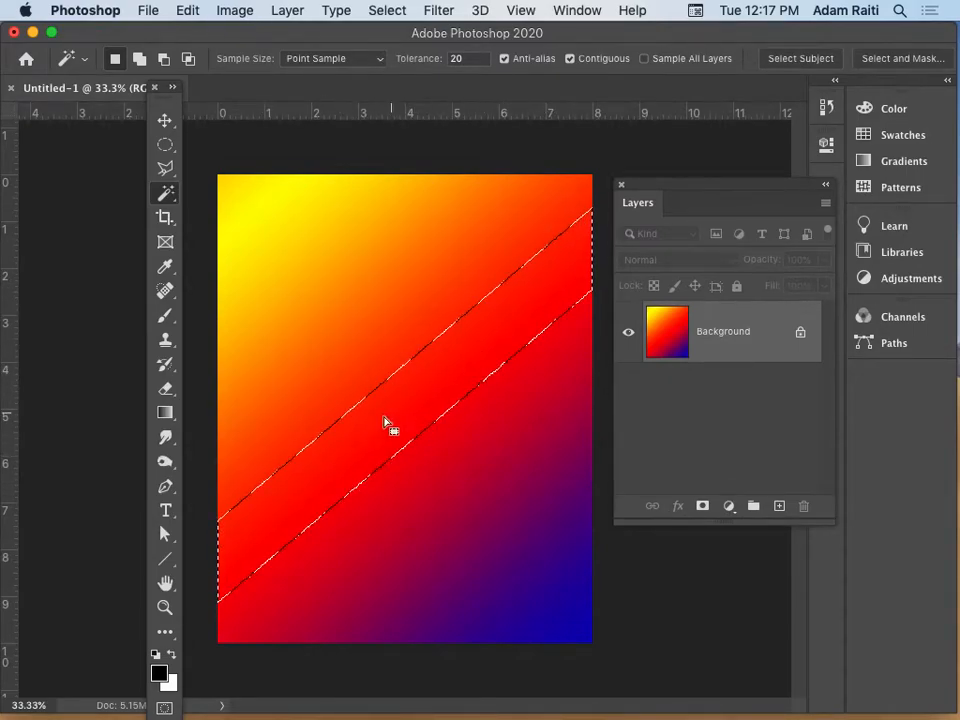
# - Set the Magic Wand tolerance to 100 and select the gradient's central red band, then its yellow corner area
pyautogui.doubleClick(460, 58)
pyautogui.write('100')
pyautogui.click(449, 390)
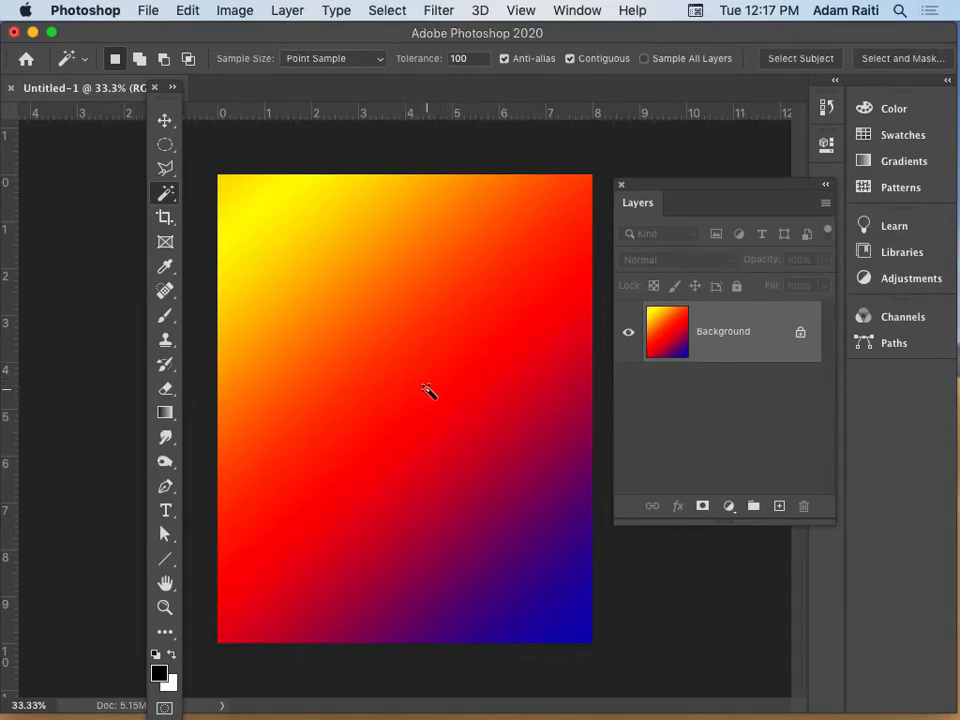
pyautogui.click(432, 381)
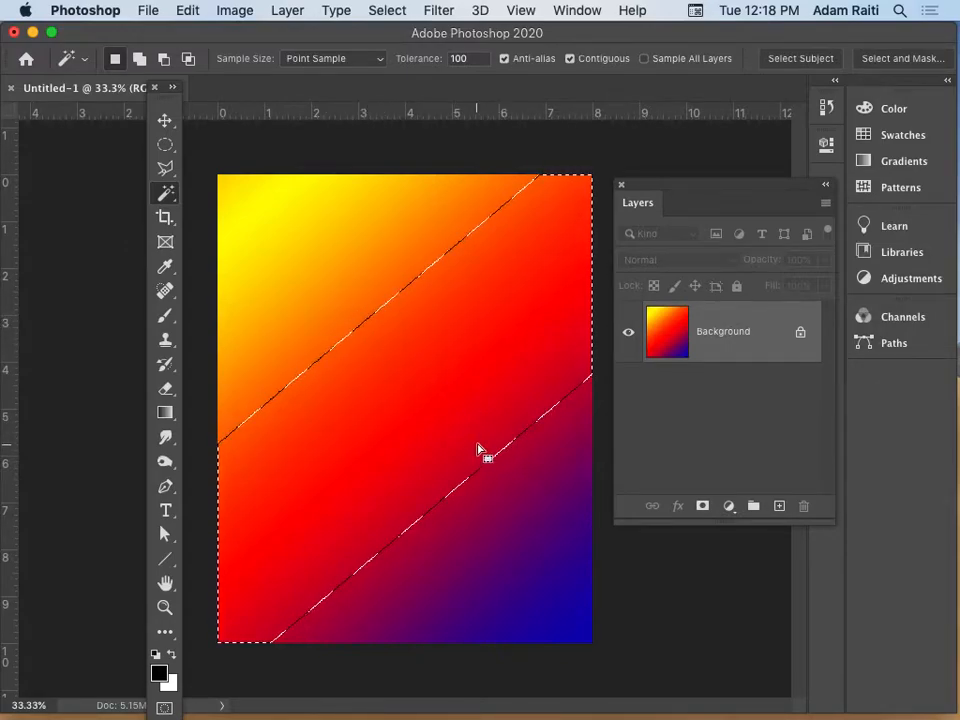
pyautogui.click(279, 265)
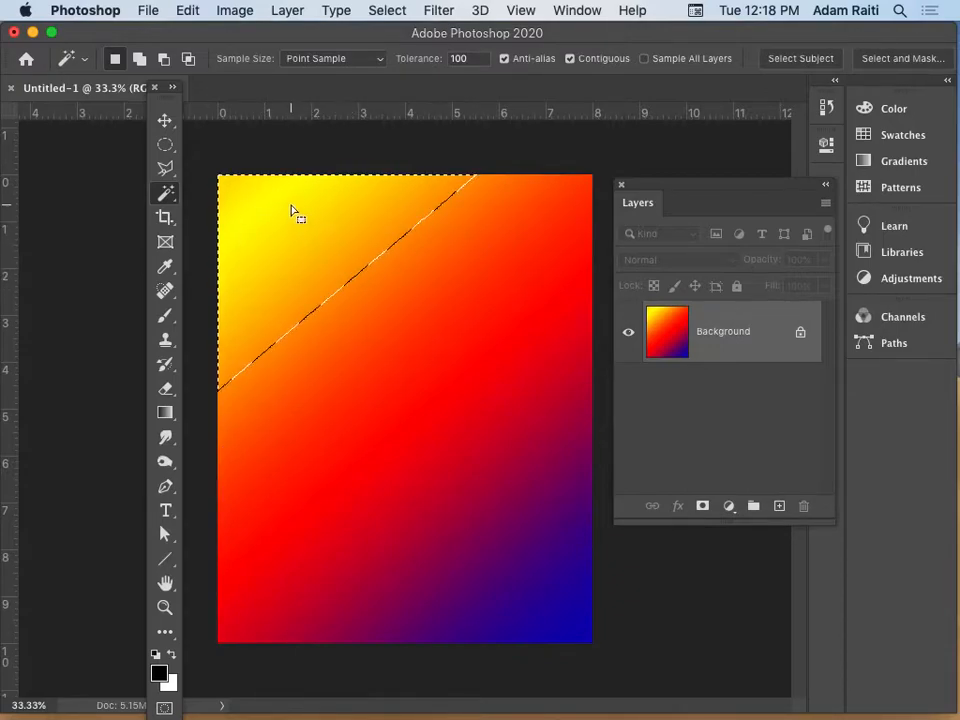
# - Set the Magic Wand tolerance to 10 and sample selections in the gradient's red centre, yellow corner and orange area in turn
pyautogui.doubleClick(475, 57)
pyautogui.write('10')
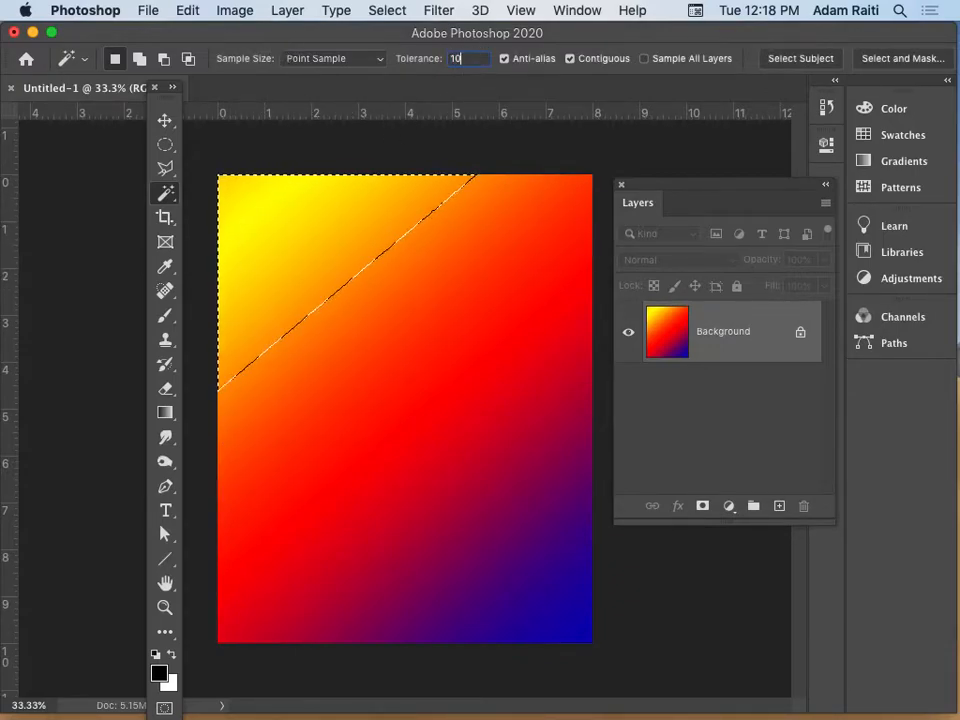
pyautogui.press('super+d')
pyautogui.click(431, 396)
pyautogui.click(279, 228)
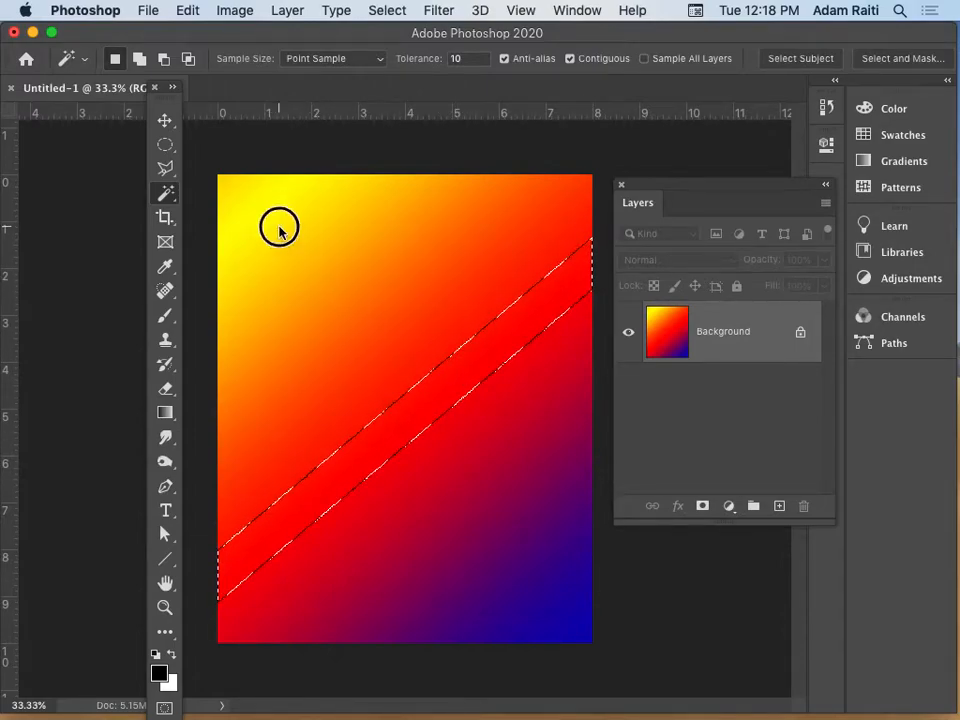
pyautogui.click(237, 196)
pyautogui.click(380, 298)
# - Set the Magic Wand tolerance to 200, select the gradient's red centre, and add the blue and yellow corners to the selection
pyautogui.moveTo(472, 58); pyautogui.dragTo(357, 47)
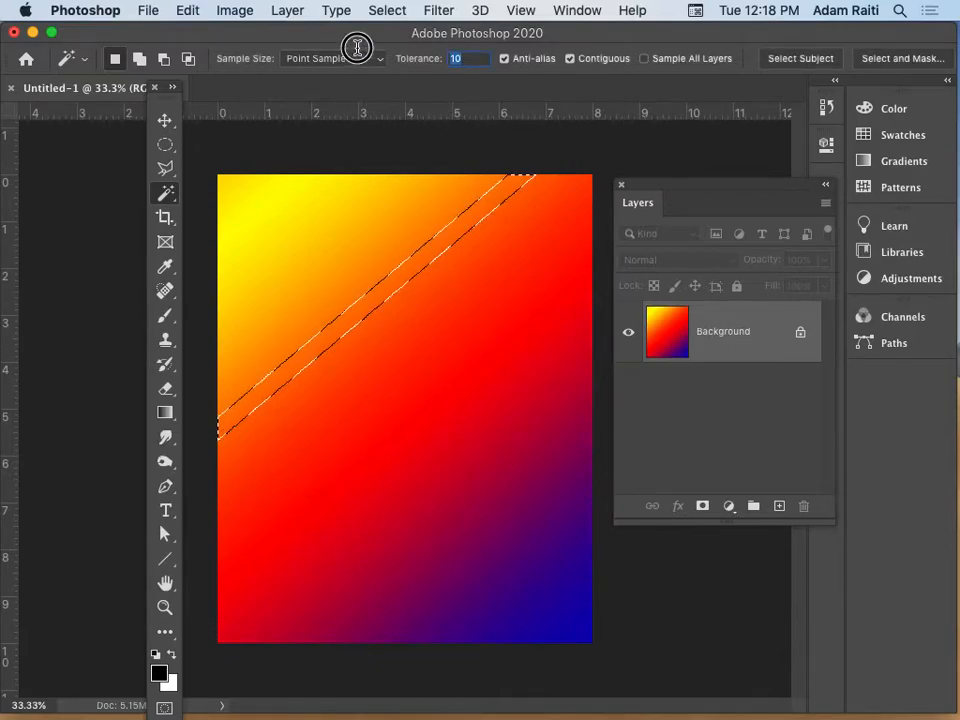
pyautogui.write('200')
pyautogui.press('Return')
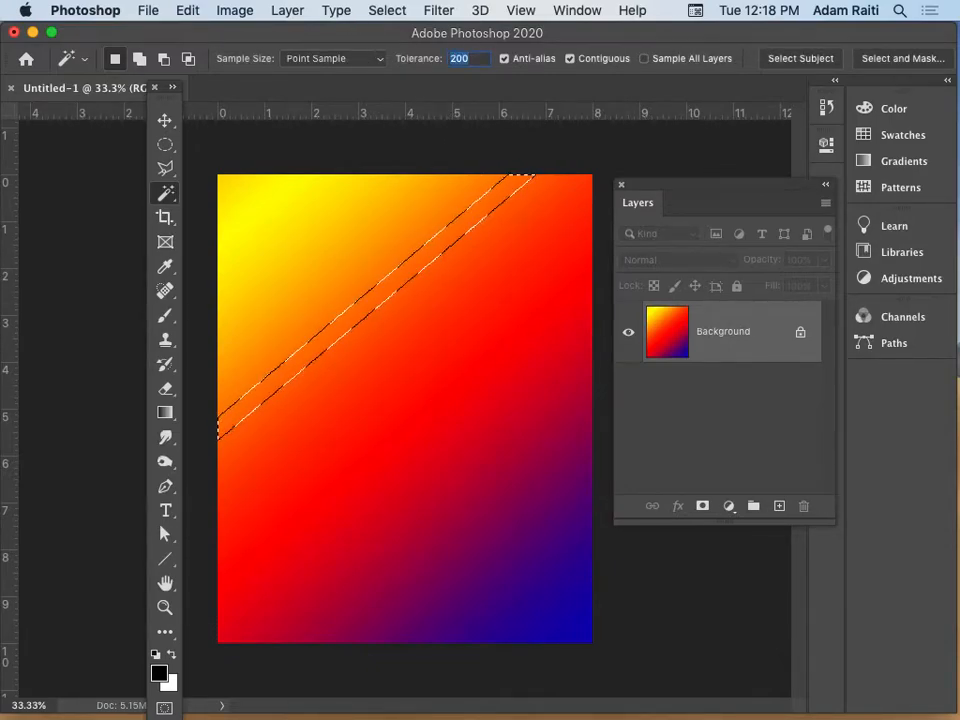
pyautogui.click(425, 133)
pyautogui.click(447, 386)
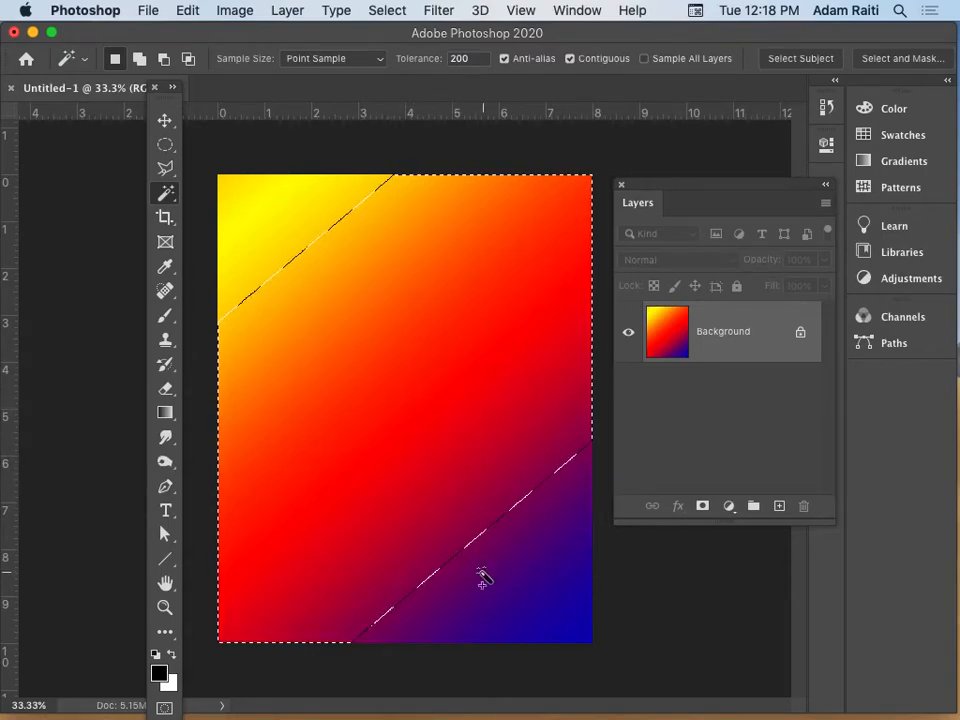
pyautogui.keyDown('shift'); pyautogui.click(544, 582); pyautogui.keyUp('shift')
pyautogui.keyDown('shift'); pyautogui.click(256, 266); pyautogui.keyUp('shift')
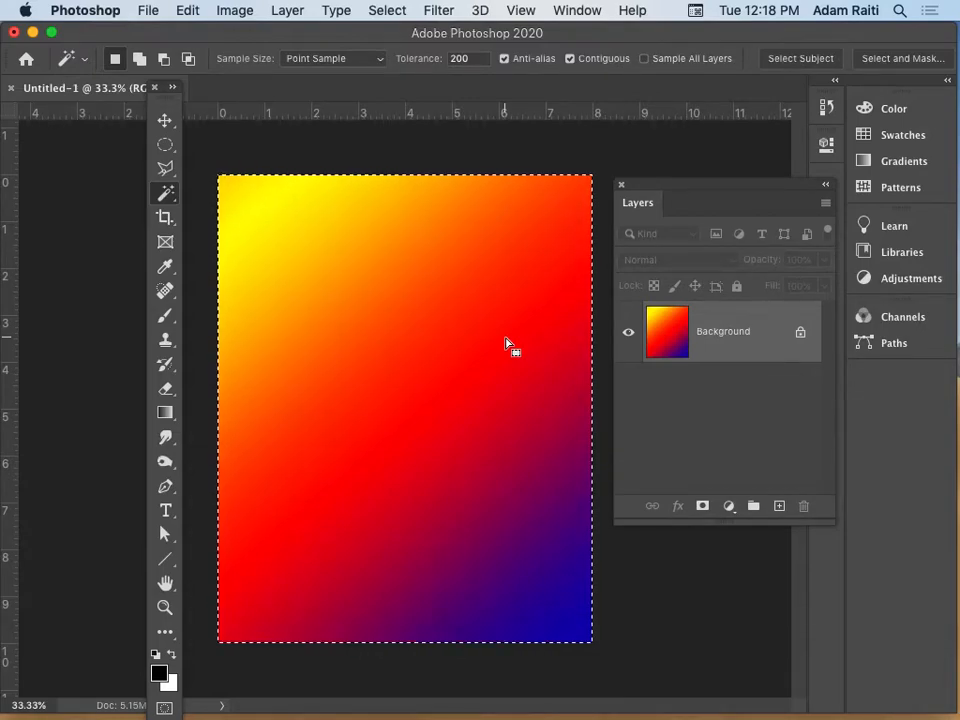
# - Try cropping the page inward from its upper-right corner with the Crop tool, and cancel the crop
pyautogui.click(165, 217)
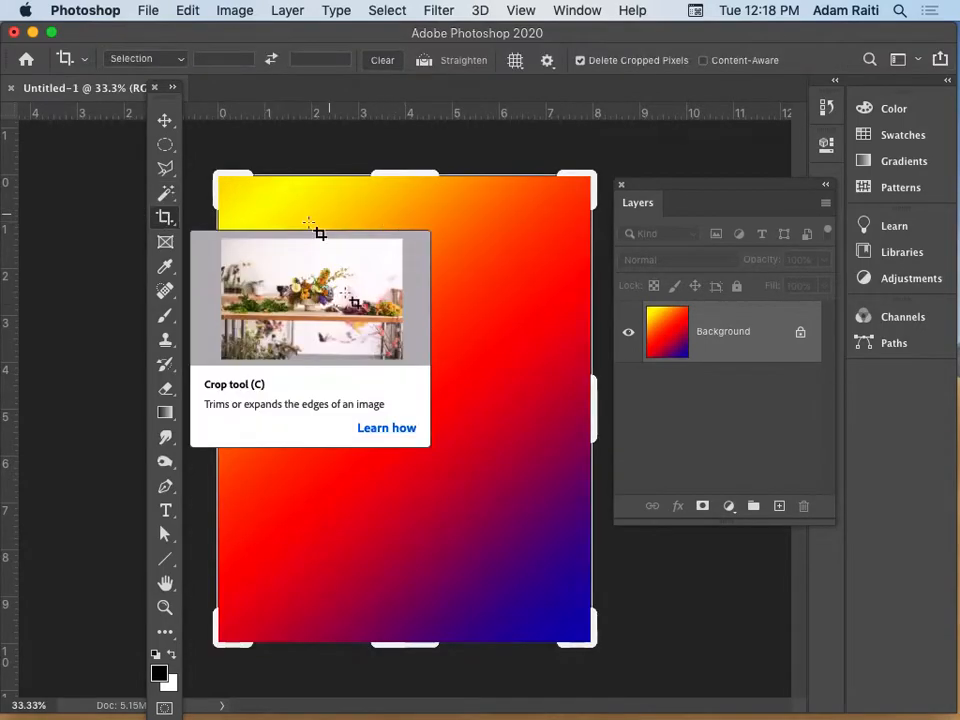
pyautogui.moveTo(601, 172); pyautogui.dragTo(541, 218)
pyautogui.press('Escape')
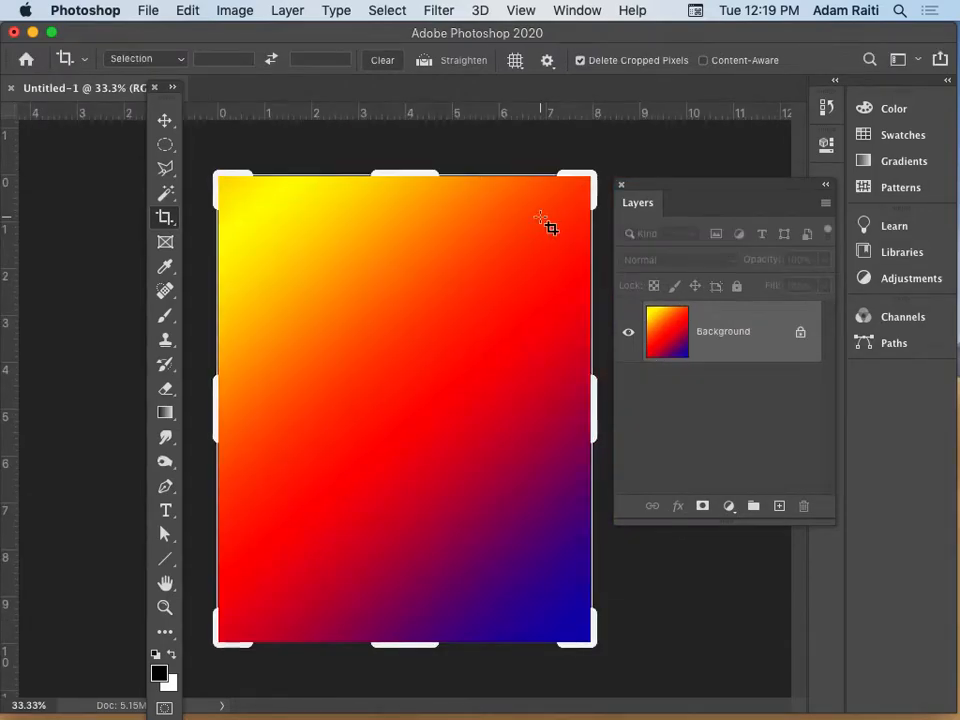
# - Sample an orange from the gradient's upper area as the foreground colour with the Eyedropper tool
pyautogui.click(168, 266)
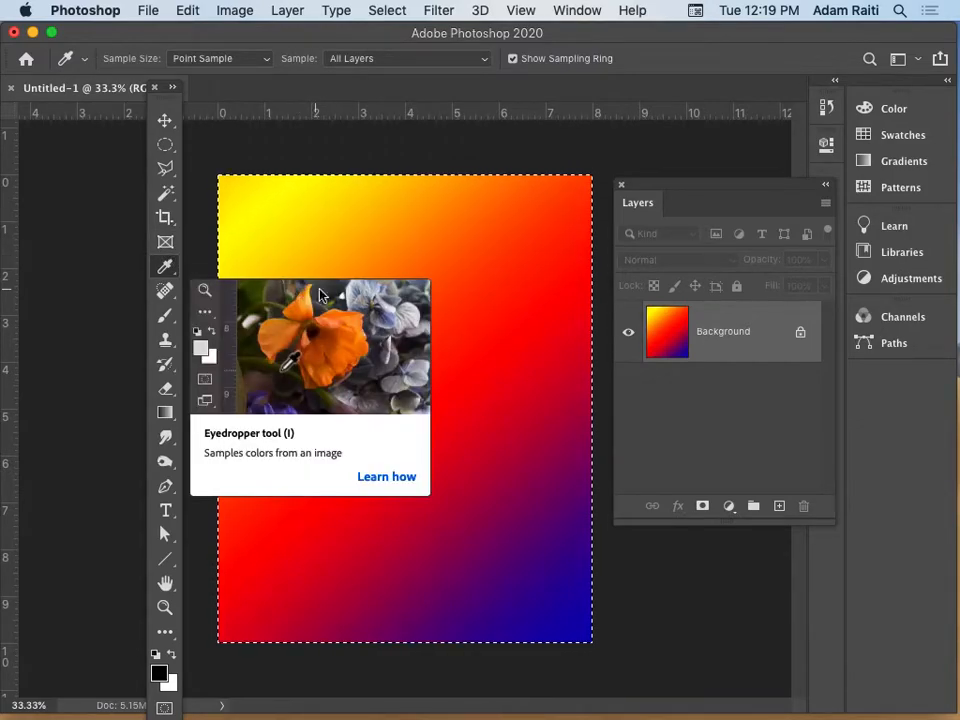
pyautogui.click(362, 235)
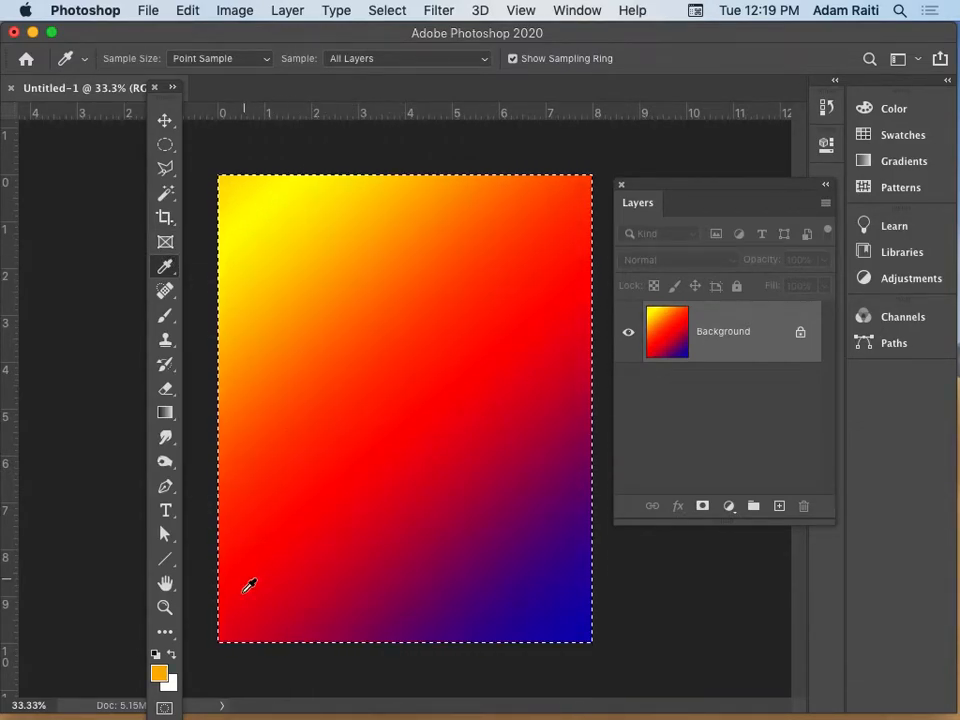
# - Sample several gradient colours with the Eyedropper tool, ending with a dark purple from the lower-right area as the foreground colour
pyautogui.click(303, 526)
pyautogui.click(532, 580)
pyautogui.moveTo(539, 572); pyautogui.dragTo(399, 506)
pyautogui.click(514, 574)
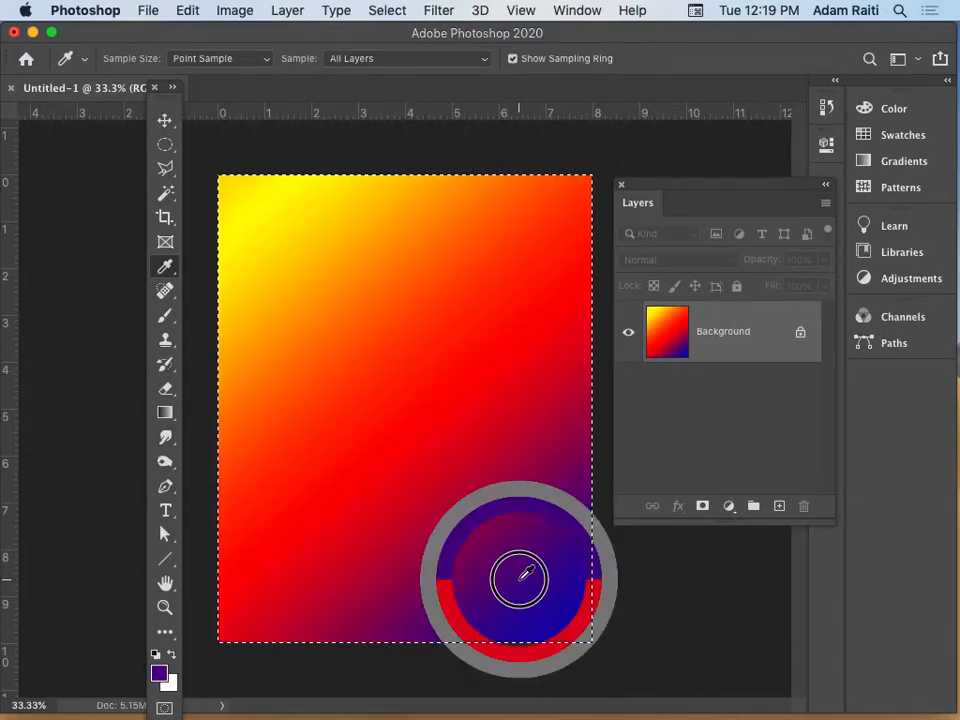
# - Remove the selection and paint a soft 444 px dab of purple in the gradient's upper area with the Brush tool
pyautogui.click(165, 317)
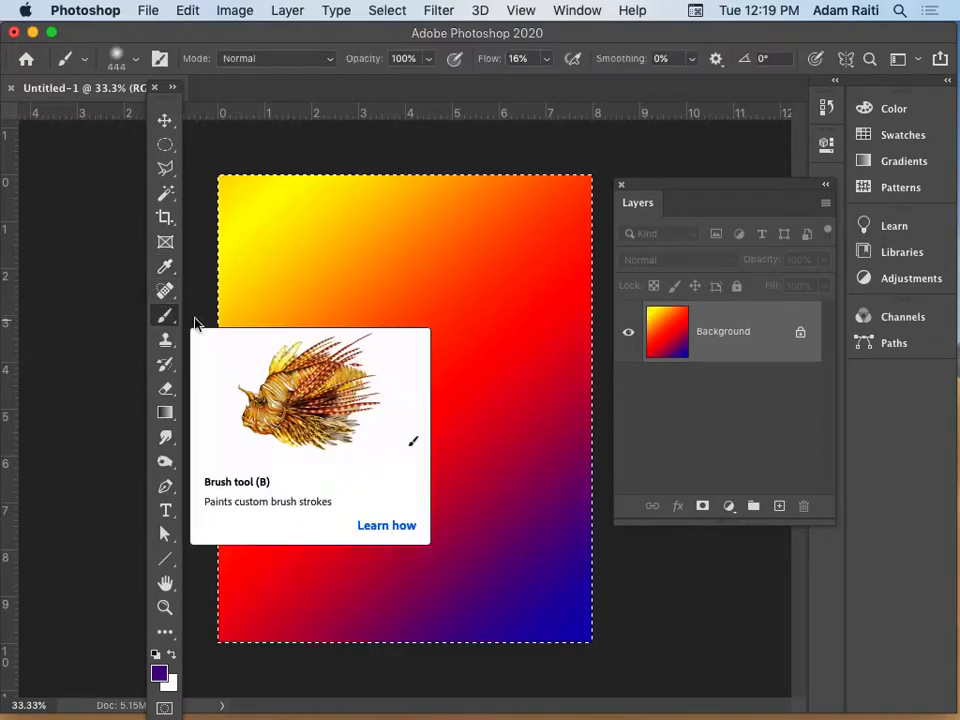
pyautogui.press('super+d')
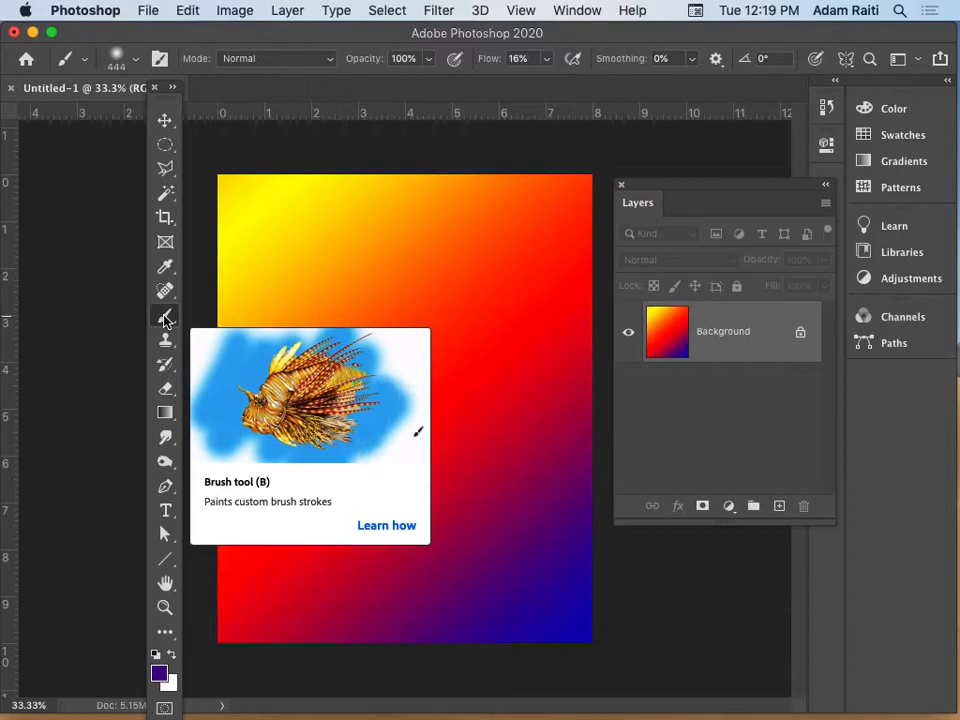
pyautogui.rightClick(426, 306)
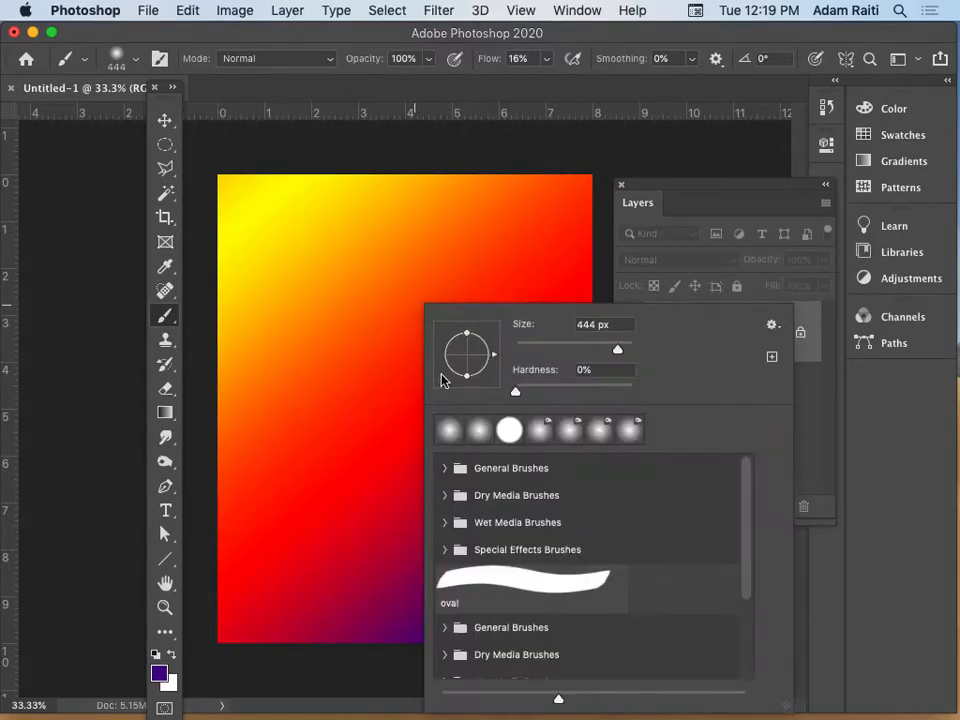
pyautogui.click(381, 257)
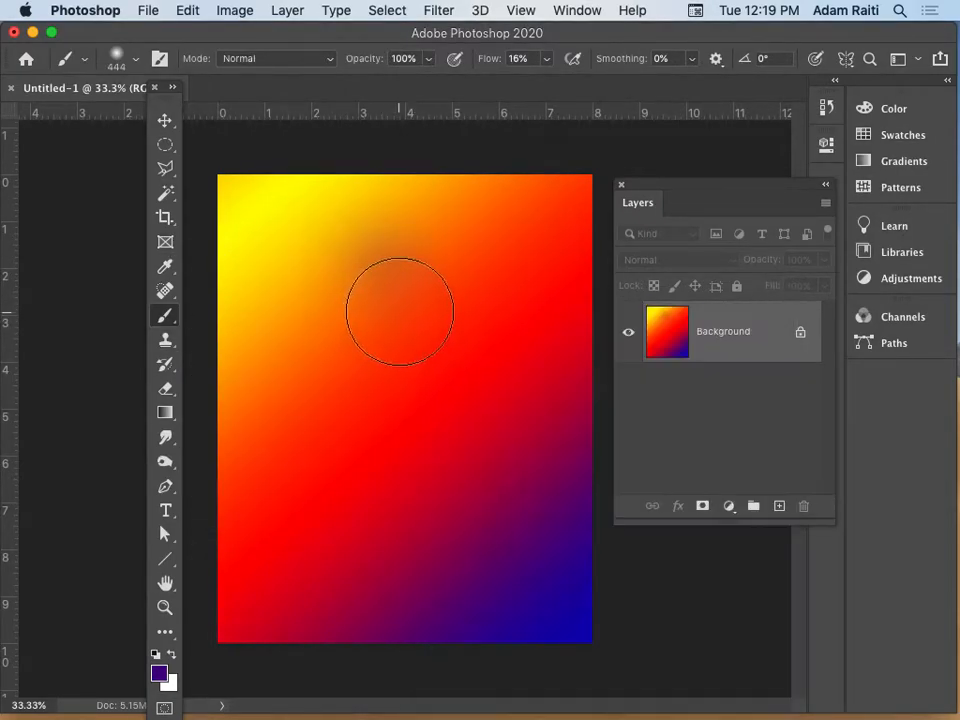
# - Set the brush size to 31 px and paint a thin wavy stroke at 16% flow over the gradient
pyautogui.rightClick(405, 304)
pyautogui.click(531, 341)
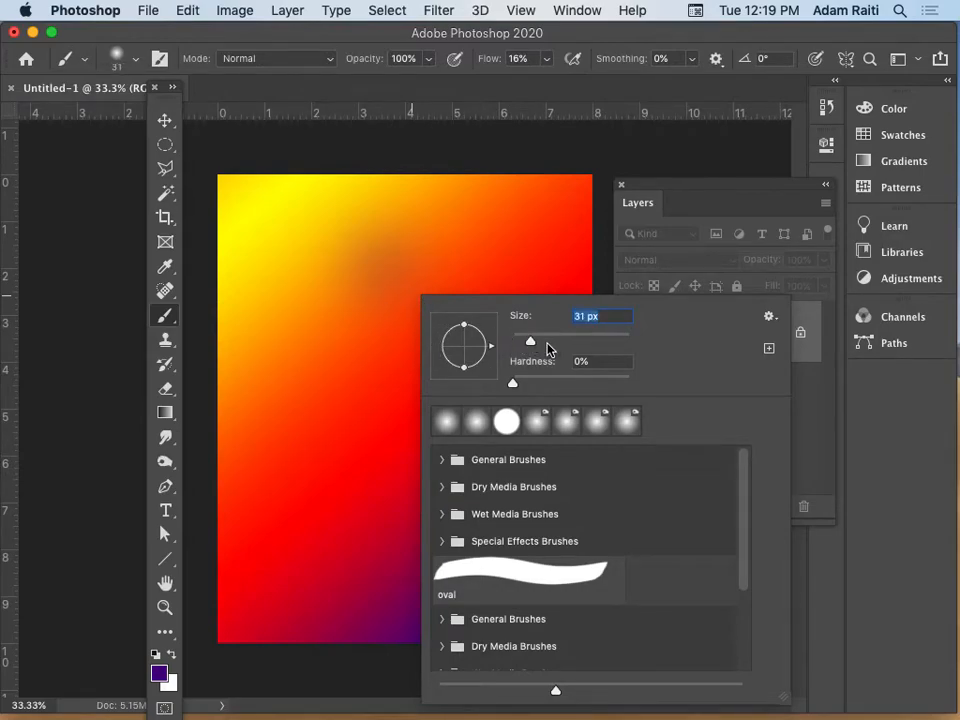
pyautogui.scroll(-1, 493, 519)
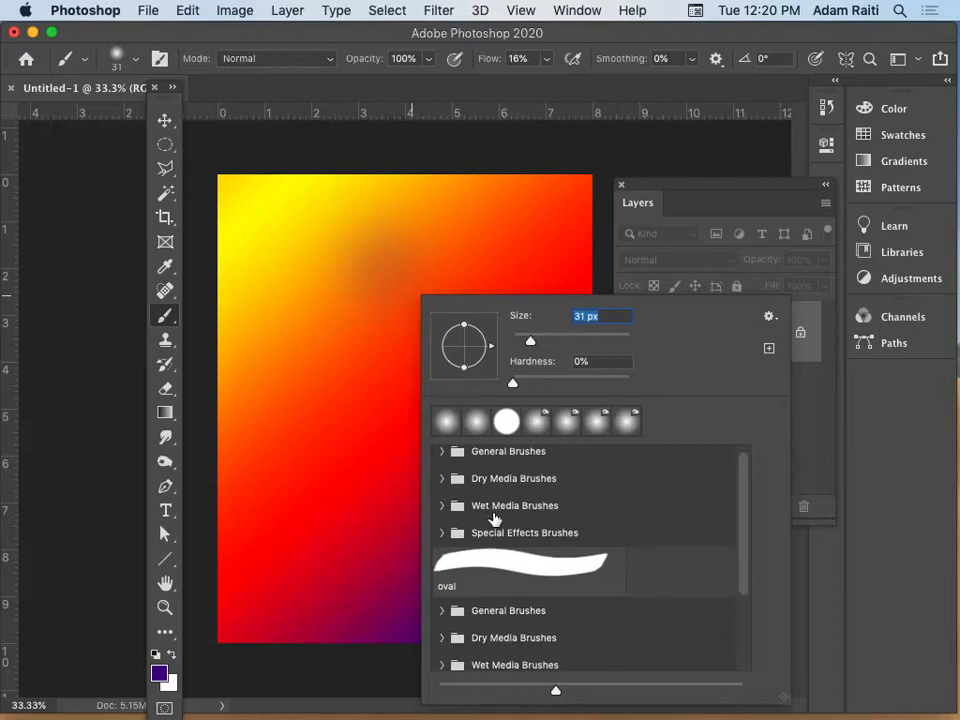
pyautogui.scroll(-5, 493, 519)
pyautogui.scroll(5, 490, 607)
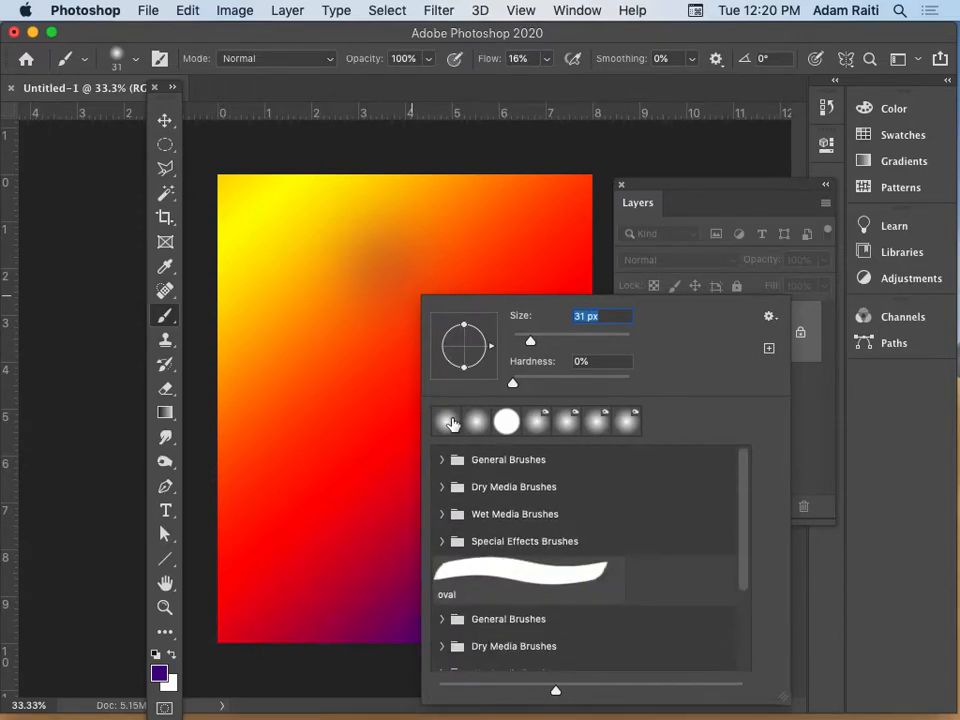
pyautogui.click(335, 266)
pyautogui.moveTo(296, 244)
pyautogui.mouseDown()
pyautogui.moveTo(318, 330)
pyautogui.moveTo(360, 362)
pyautogui.moveTo(427, 382)
pyautogui.mouseUp()
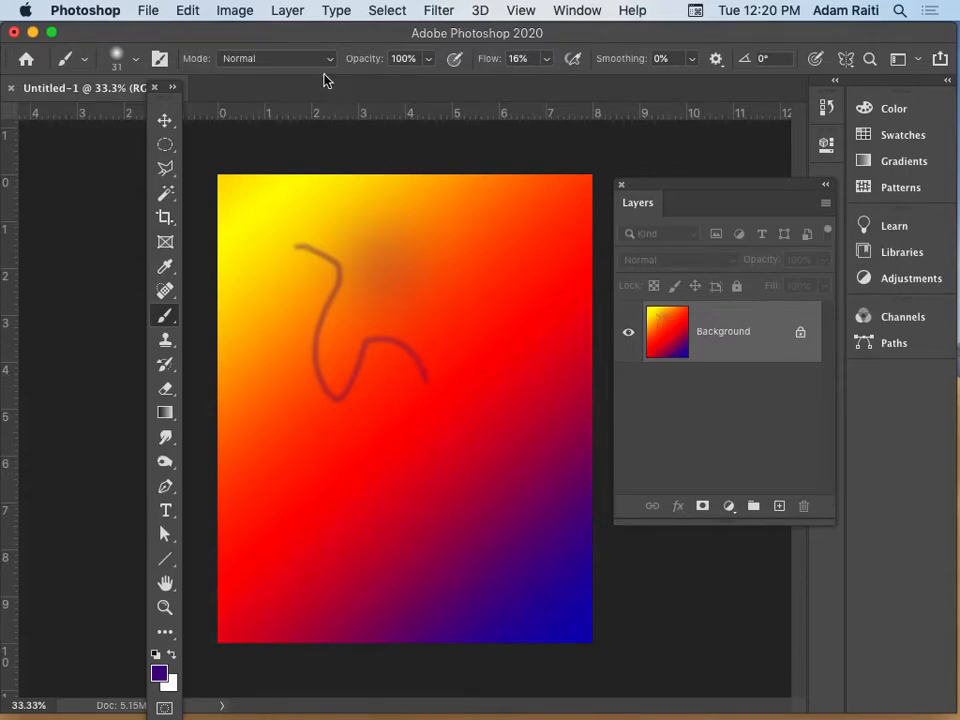
# - Compare brush flow by painting wavy strokes at a high and a lower flow, and set the flow to 3%
pyautogui.moveTo(489, 64); pyautogui.dragTo(656, 66)
pyautogui.moveTo(324, 207)
pyautogui.mouseDown()
pyautogui.moveTo(382, 219)
pyautogui.moveTo(387, 328)
pyautogui.moveTo(517, 309)
pyautogui.moveTo(579, 402)
pyautogui.mouseUp()
pyautogui.moveTo(491, 66); pyautogui.dragTo(430, 70)
pyautogui.moveTo(289, 247)
pyautogui.mouseDown()
pyautogui.moveTo(363, 242)
pyautogui.moveTo(448, 264)
pyautogui.moveTo(439, 361)
pyautogui.moveTo(532, 299)
pyautogui.moveTo(536, 361)
pyautogui.moveTo(500, 444)
pyautogui.moveTo(537, 616)
pyautogui.mouseUp()
pyautogui.moveTo(490, 66); pyautogui.dragTo(453, 62)
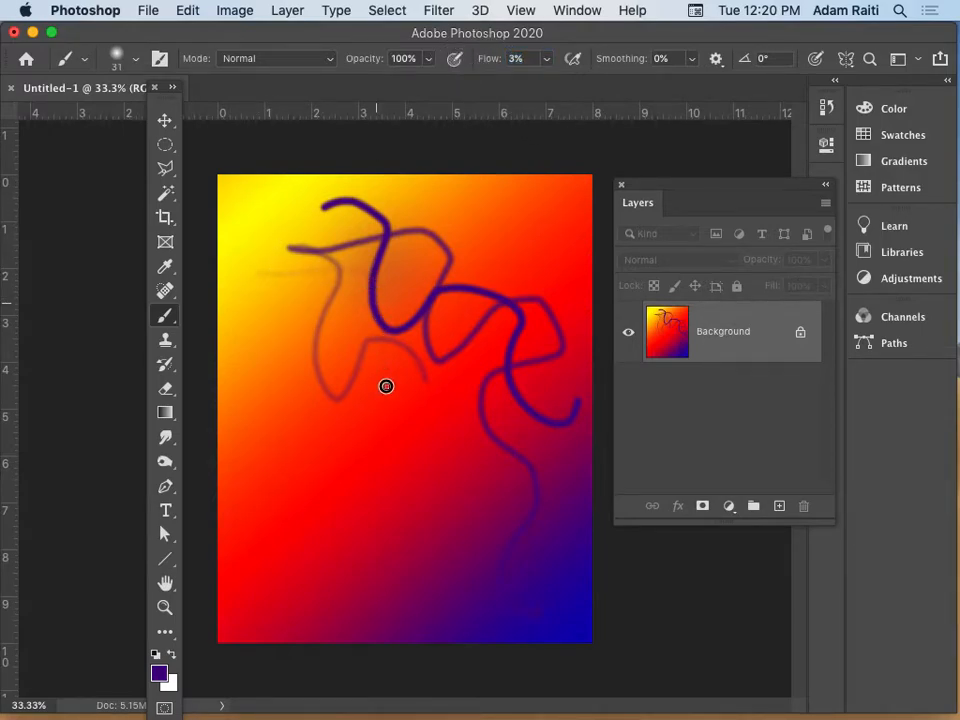
# - Enlarge the brush to 87 px and paint faint, overlapping strokes at 3% flow diagonally across the page
pyautogui.rightClick(399, 258)
pyautogui.click(531, 304)
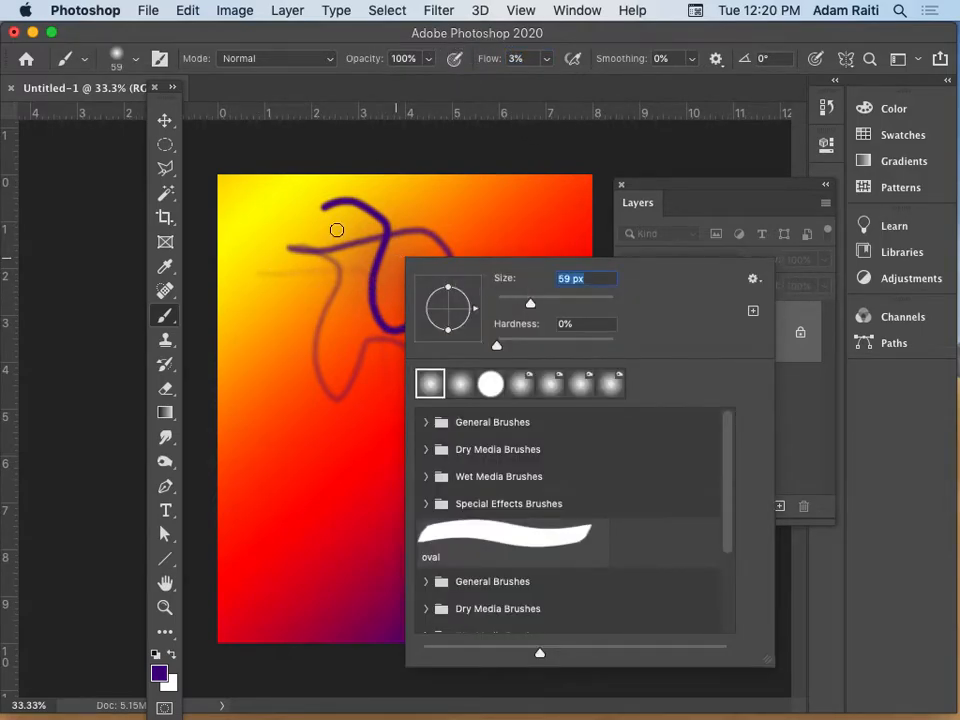
pyautogui.click(549, 305)
pyautogui.moveTo(278, 231)
pyautogui.mouseDown()
pyautogui.moveTo(345, 237)
pyautogui.moveTo(336, 285)
pyautogui.moveTo(366, 372)
pyautogui.moveTo(277, 234)
pyautogui.moveTo(255, 228)
pyautogui.moveTo(425, 416)
pyautogui.moveTo(441, 462)
pyautogui.mouseUp()
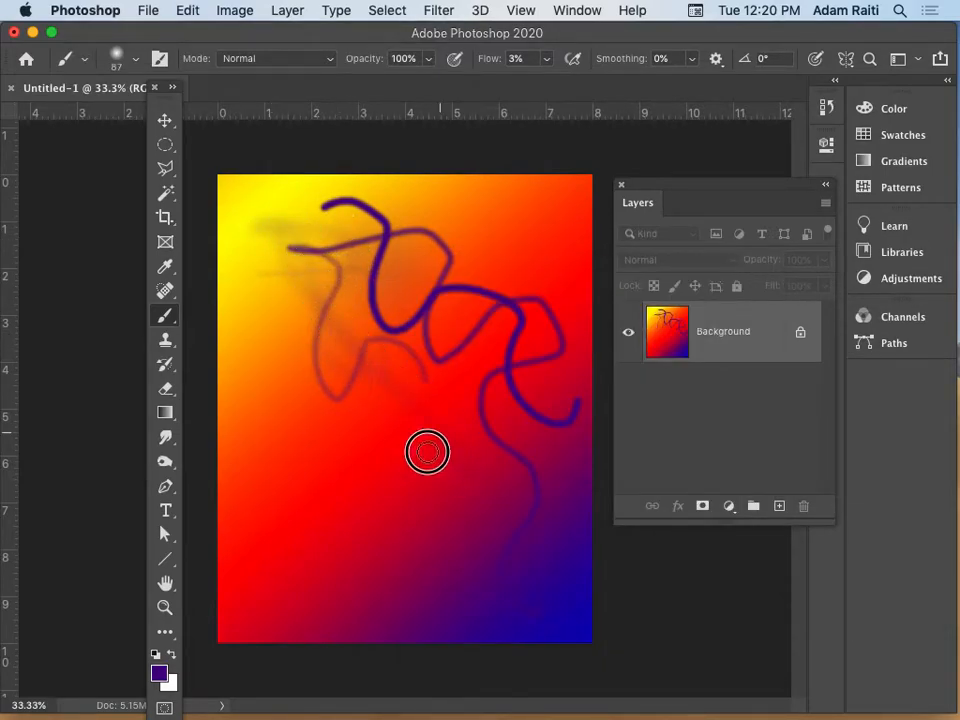
# - Set the brush flow to 23% and build up overlapping purple strokes over the upper and middle page
pyautogui.moveTo(487, 62); pyautogui.dragTo(506, 60)
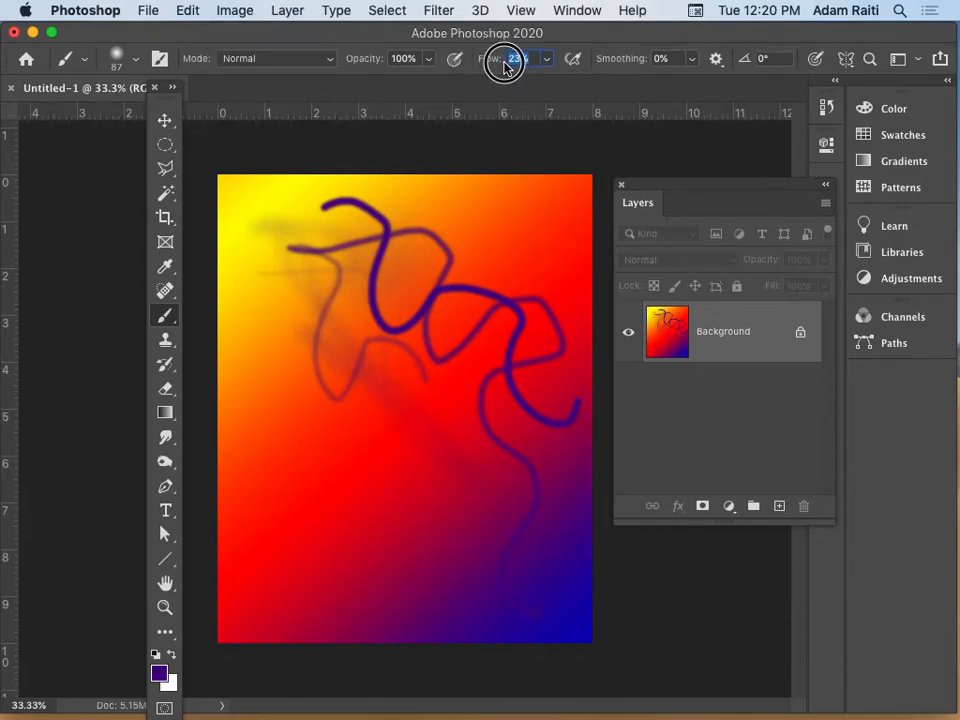
pyautogui.moveTo(274, 212)
pyautogui.mouseDown()
pyautogui.moveTo(356, 377)
pyautogui.moveTo(459, 518)
pyautogui.moveTo(439, 354)
pyautogui.moveTo(325, 215)
pyautogui.moveTo(482, 300)
pyautogui.moveTo(490, 443)
pyautogui.moveTo(294, 244)
pyautogui.moveTo(388, 444)
pyautogui.moveTo(444, 478)
pyautogui.moveTo(288, 338)
pyautogui.moveTo(424, 514)
pyautogui.moveTo(445, 391)
pyautogui.mouseUp()
pyautogui.moveTo(488, 234)
pyautogui.mouseDown()
pyautogui.moveTo(500, 322)
pyautogui.moveTo(482, 490)
pyautogui.moveTo(504, 558)
pyautogui.mouseUp()
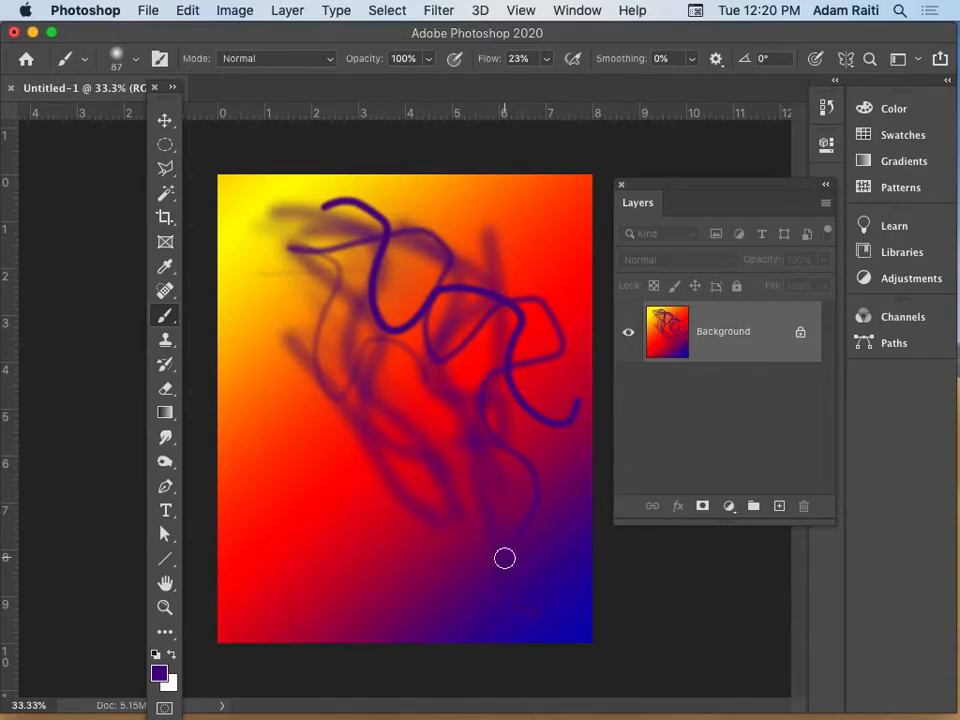
pyautogui.moveTo(274, 335)
pyautogui.mouseDown()
pyautogui.moveTo(285, 332)
pyautogui.moveTo(341, 426)
pyautogui.moveTo(401, 458)
pyautogui.mouseUp()
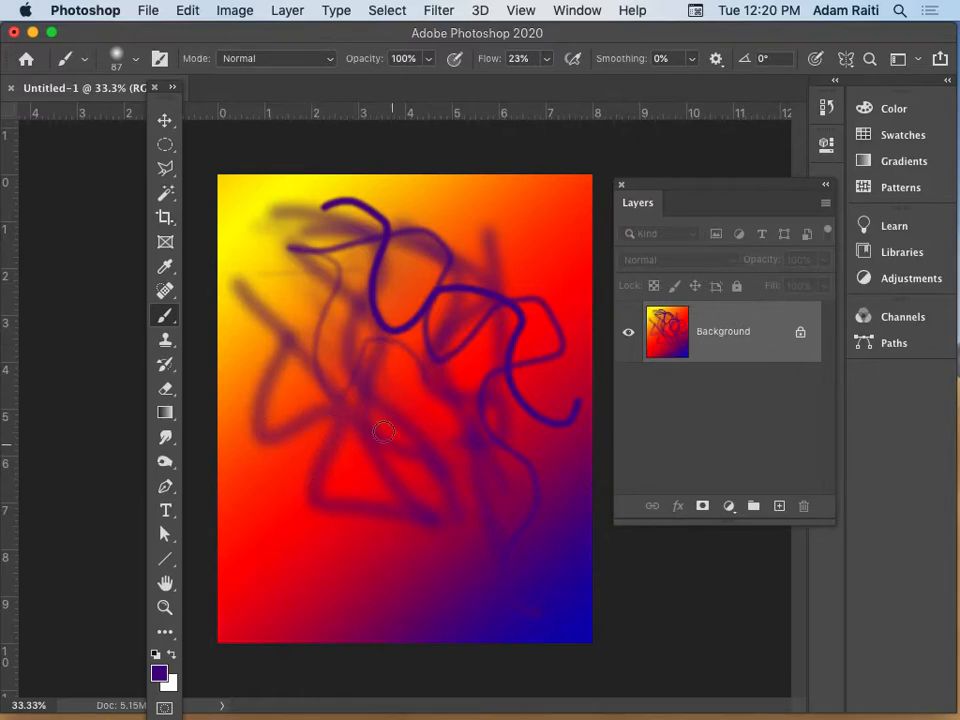
pyautogui.moveTo(259, 237)
pyautogui.mouseDown()
pyautogui.moveTo(304, 312)
pyautogui.moveTo(371, 318)
pyautogui.moveTo(366, 367)
pyautogui.moveTo(411, 438)
pyautogui.mouseUp()
pyautogui.moveTo(371, 224)
pyautogui.mouseDown()
pyautogui.moveTo(487, 225)
pyautogui.moveTo(523, 274)
pyautogui.moveTo(529, 375)
pyautogui.moveTo(495, 307)
pyautogui.mouseUp()
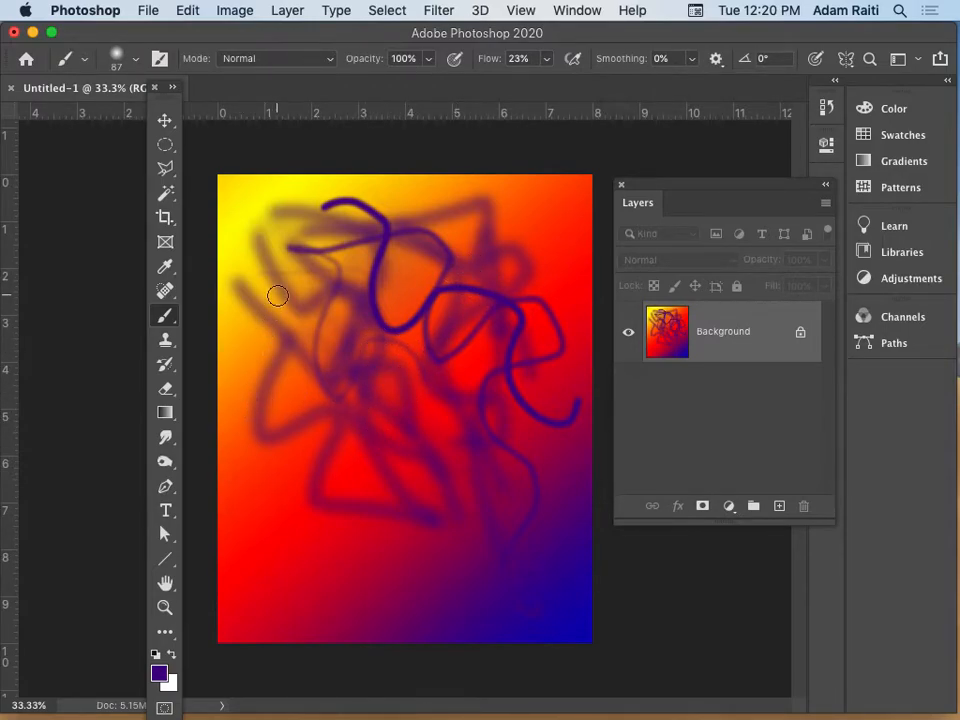
# - Select and cut the whole page's artwork, fill the page with the purple foreground colour, and cut that fill as well
pyautogui.press('super+a')
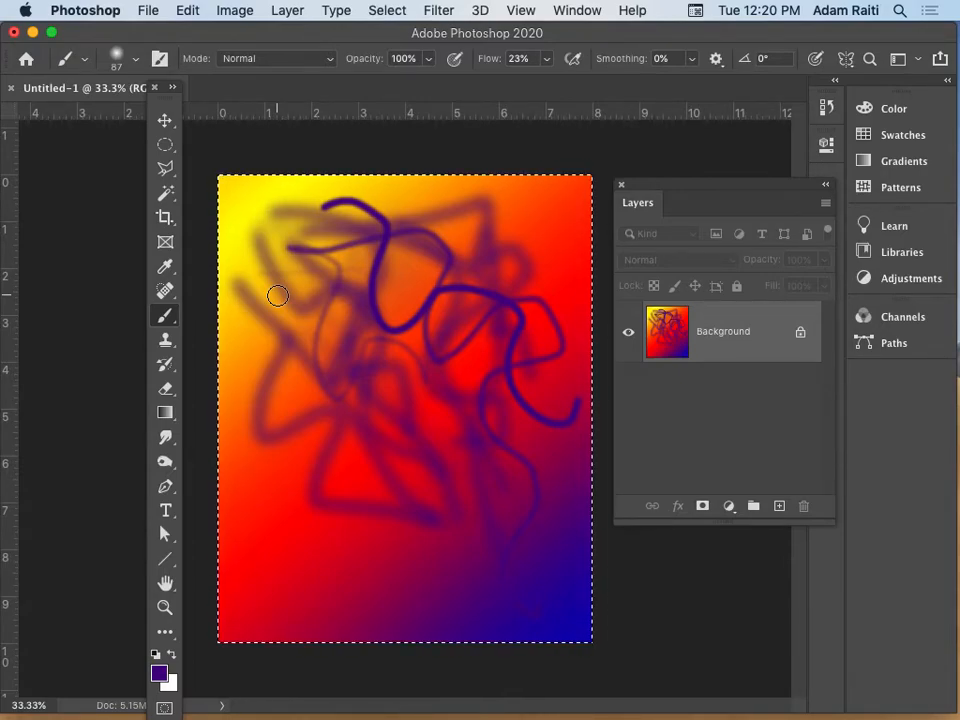
pyautogui.press('super+x')
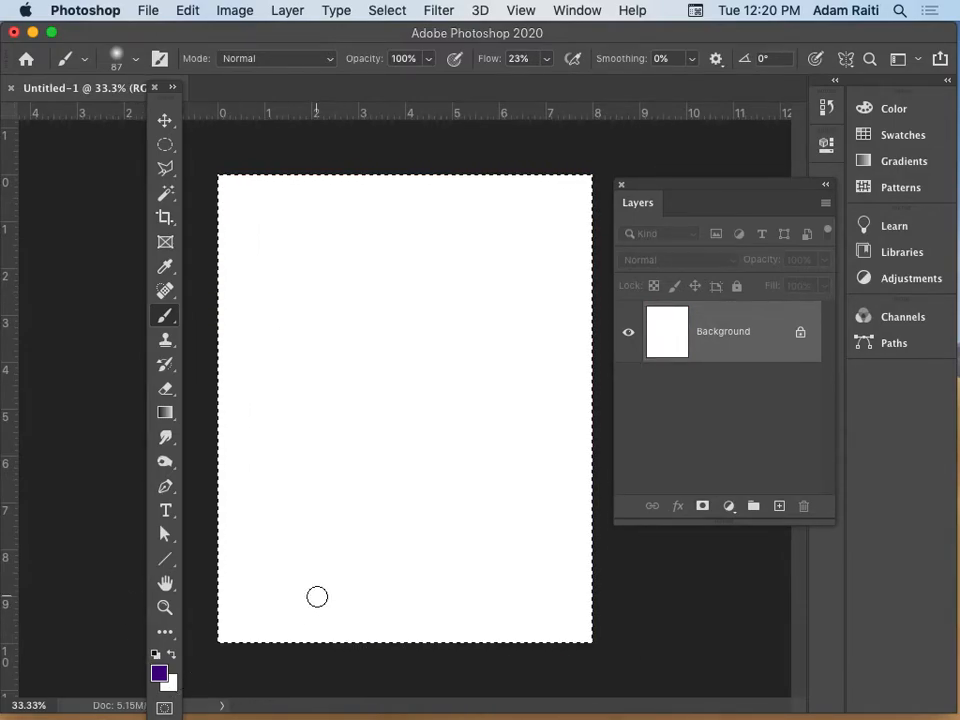
pyautogui.hotkey('alt', 'BackSpace')
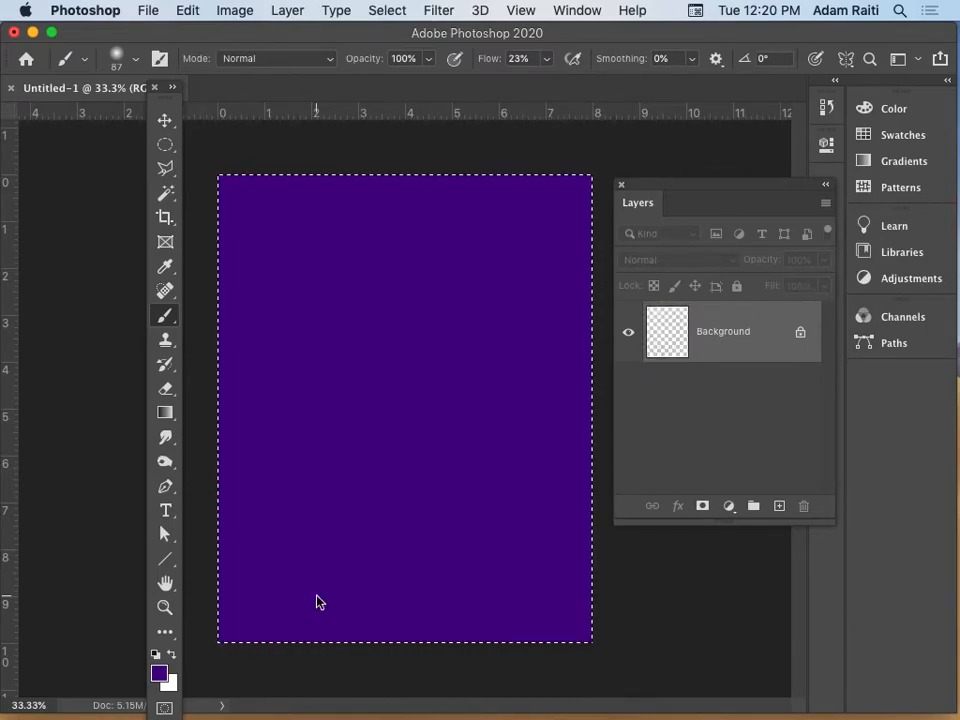
pyautogui.press('super+x')
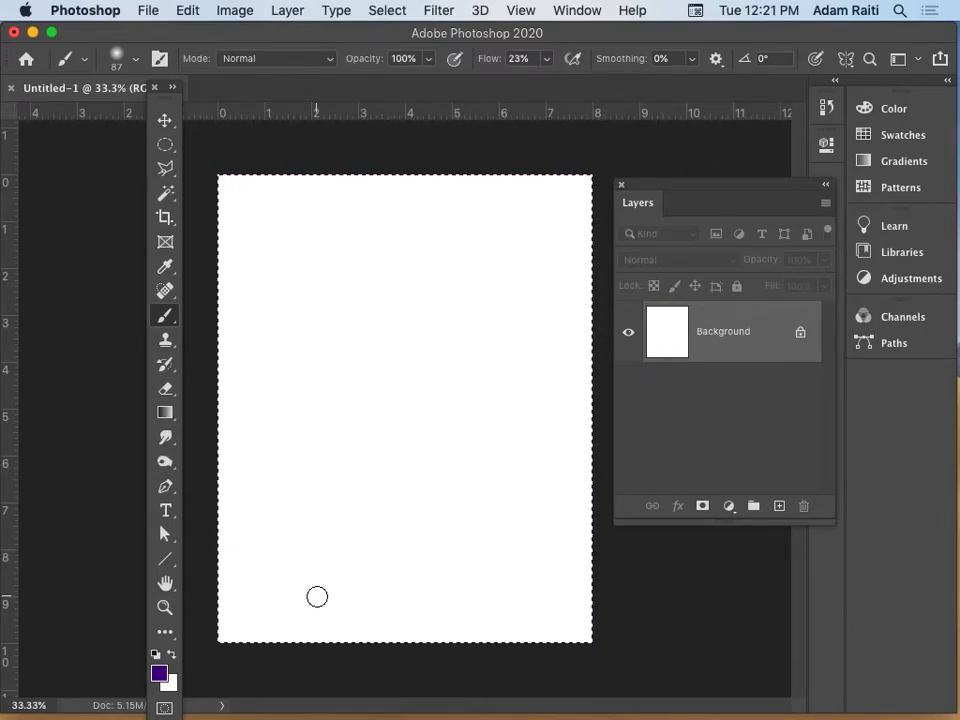
# - Set the background colour to golden yellow, hex fdd102
pyautogui.click(169, 684)
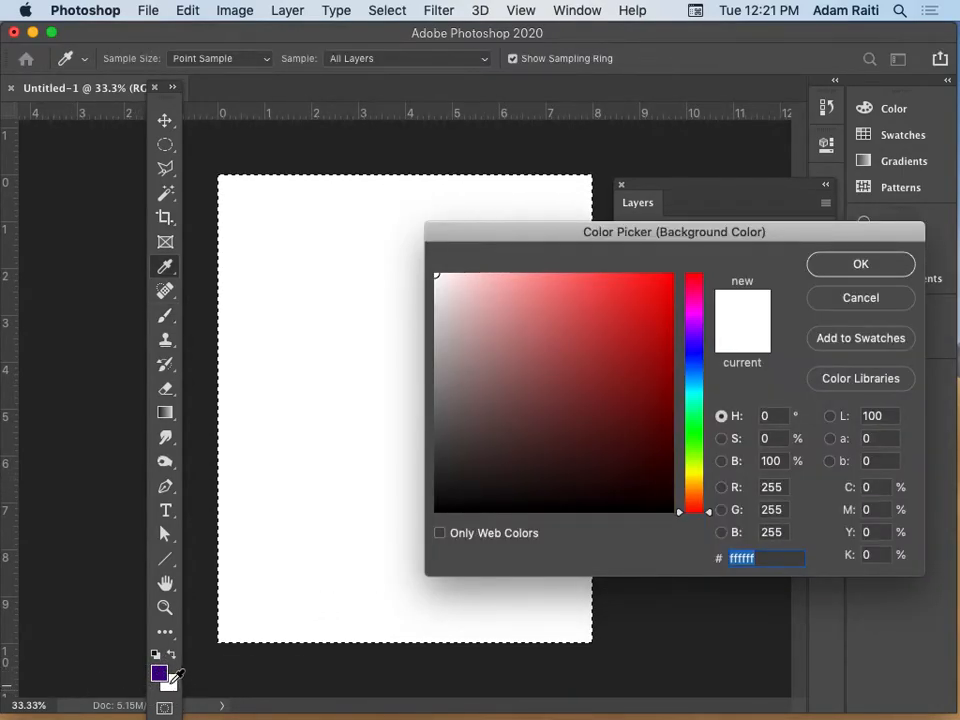
pyautogui.click(692, 465)
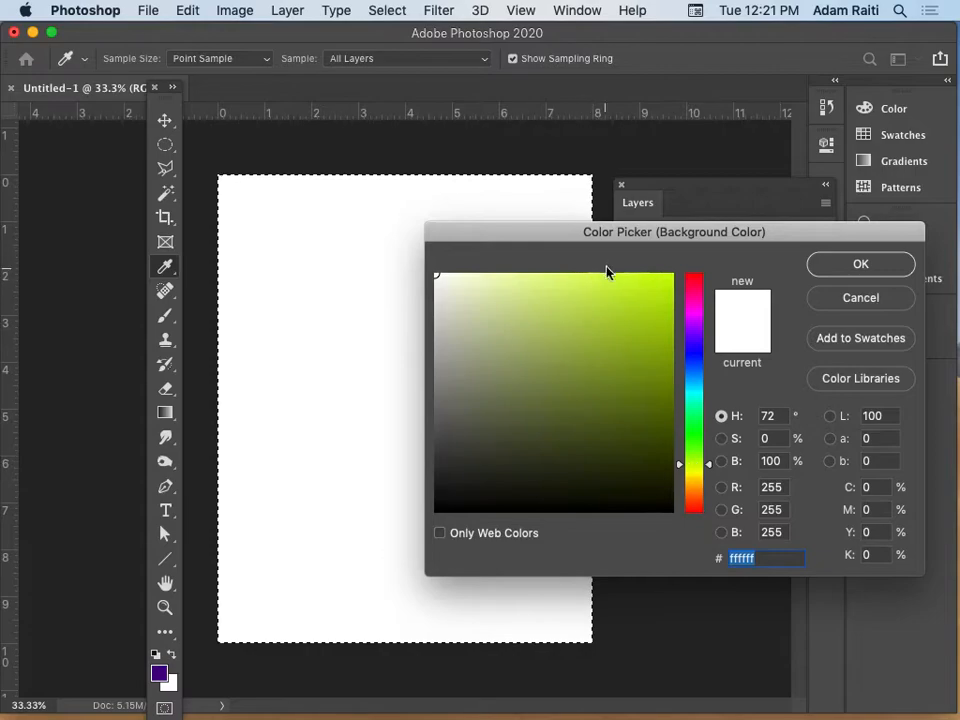
pyautogui.click(694, 480)
pyautogui.click(672, 275)
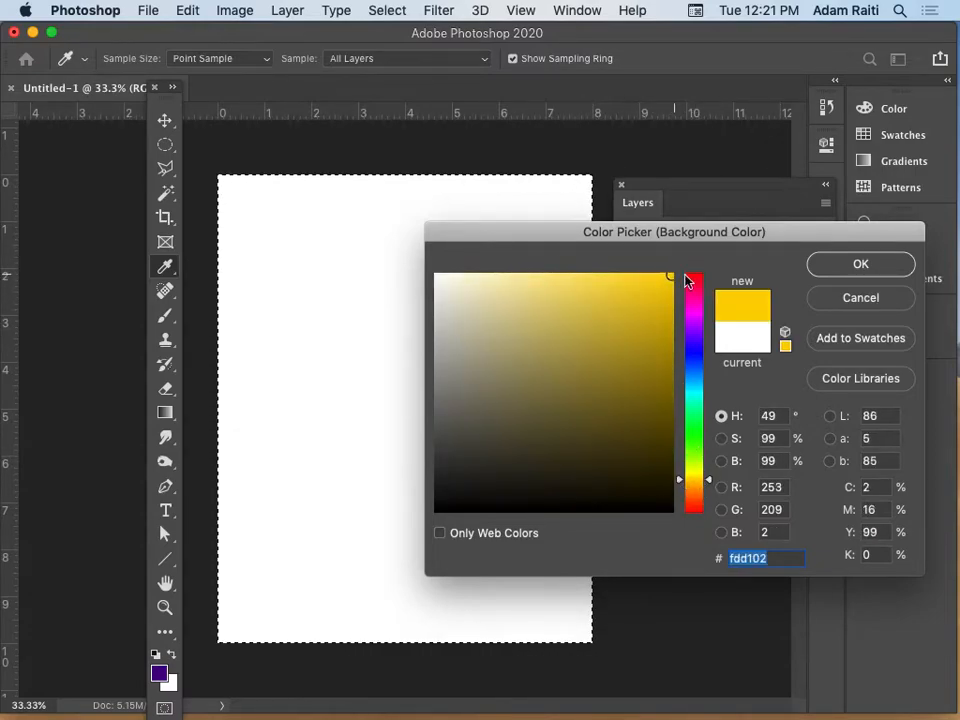
pyautogui.click(822, 264)
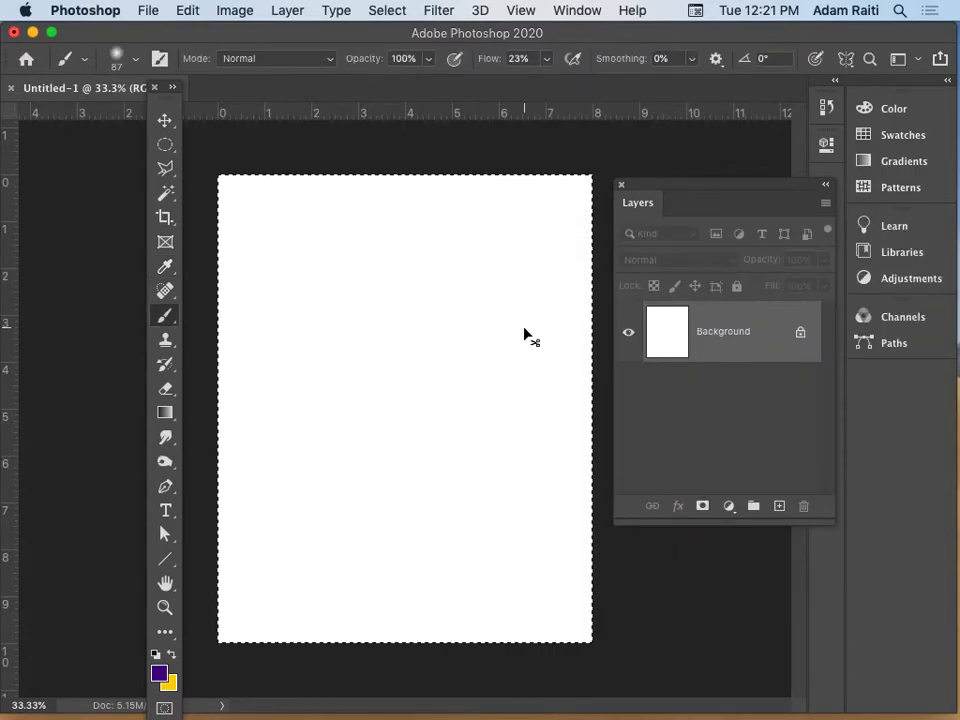
# - Fill the selected page with the background yellow, the foreground purple and the yellow again, and remove the selection
pyautogui.press('super+BackSpace')
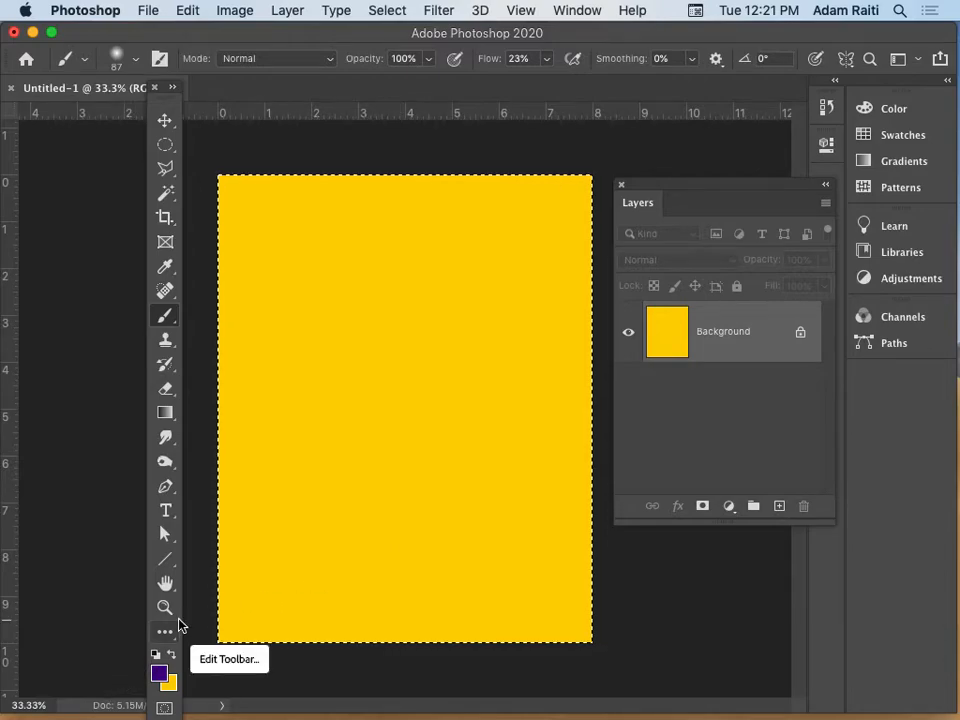
pyautogui.hotkey('alt', 'BackSpace')
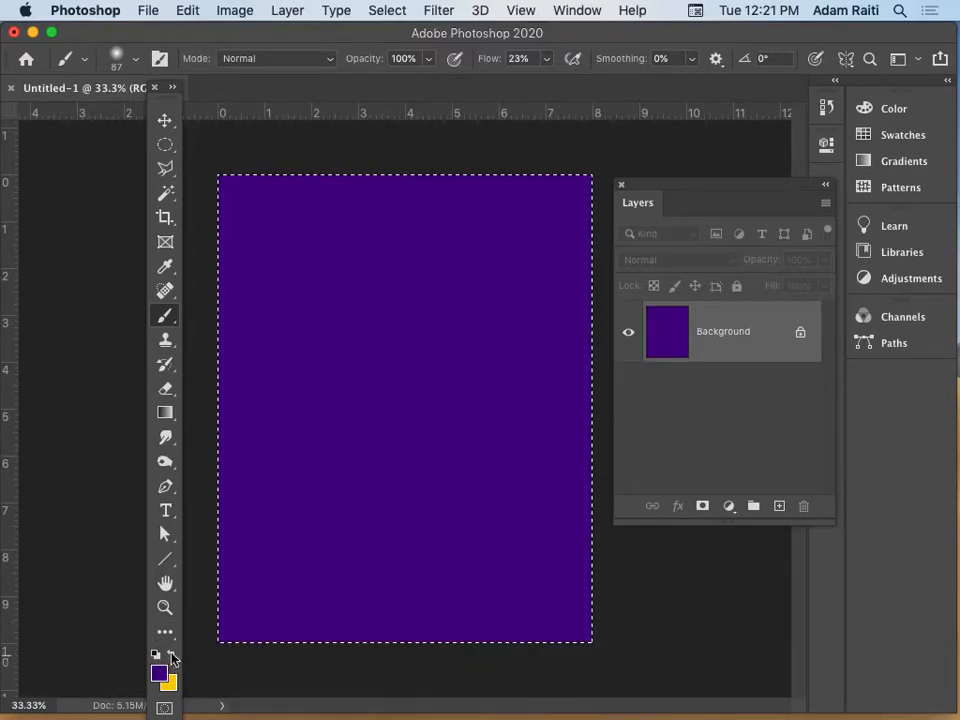
pyautogui.press('super+BackSpace')
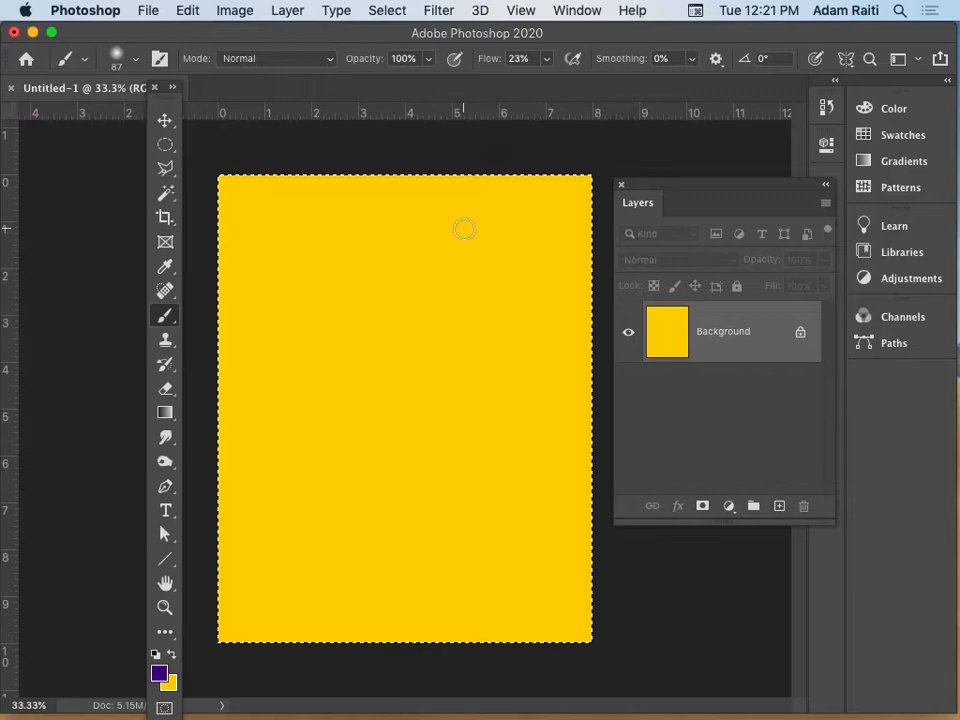
pyautogui.press('super+d')
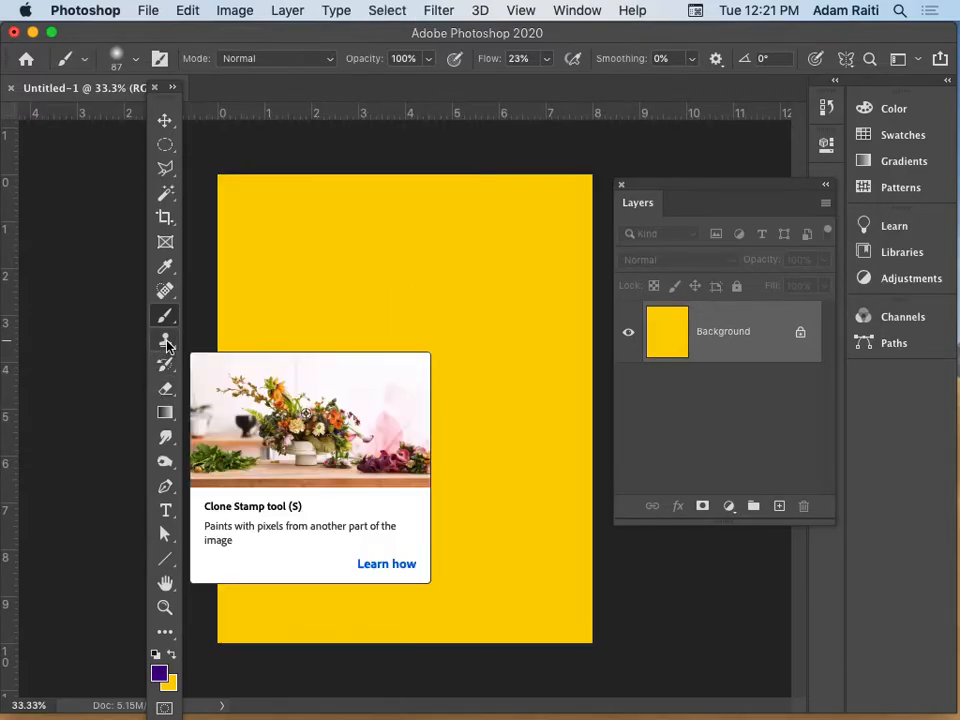
# - Fill the page with the purple foreground colour and erase three zigzag strokes with a hard 38 px Eraser
pyautogui.click(167, 390)
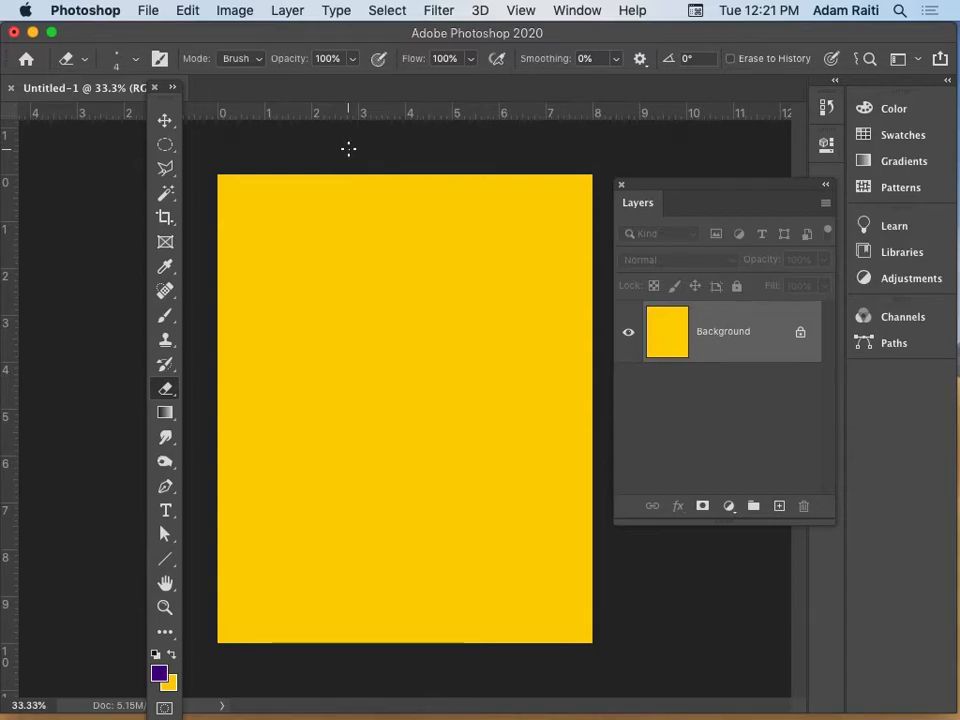
pyautogui.hotkey('alt', 'BackSpace')
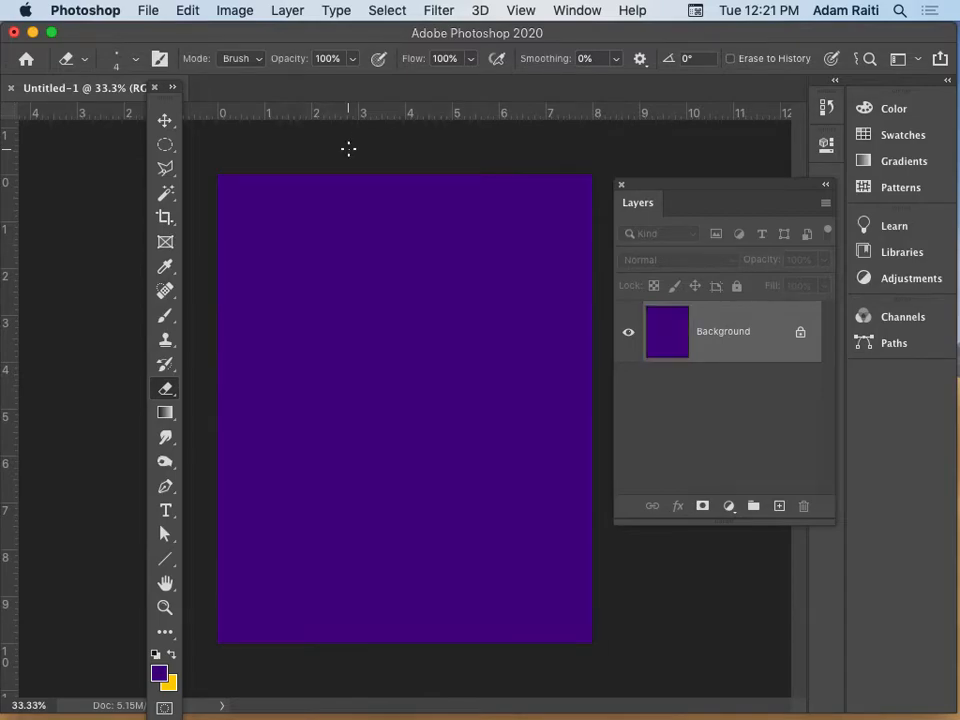
pyautogui.rightClick(359, 225)
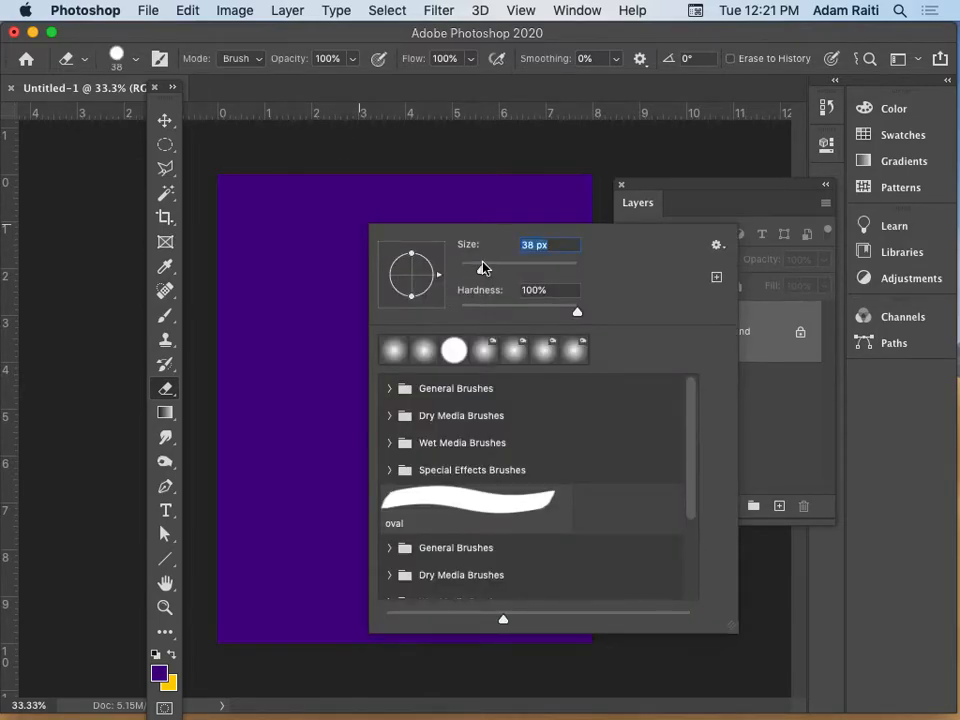
pyautogui.moveTo(337, 209); pyautogui.dragTo(472, 435)
pyautogui.moveTo(368, 241)
pyautogui.mouseDown()
pyautogui.moveTo(432, 237)
pyautogui.moveTo(429, 281)
pyautogui.moveTo(518, 359)
pyautogui.mouseUp()
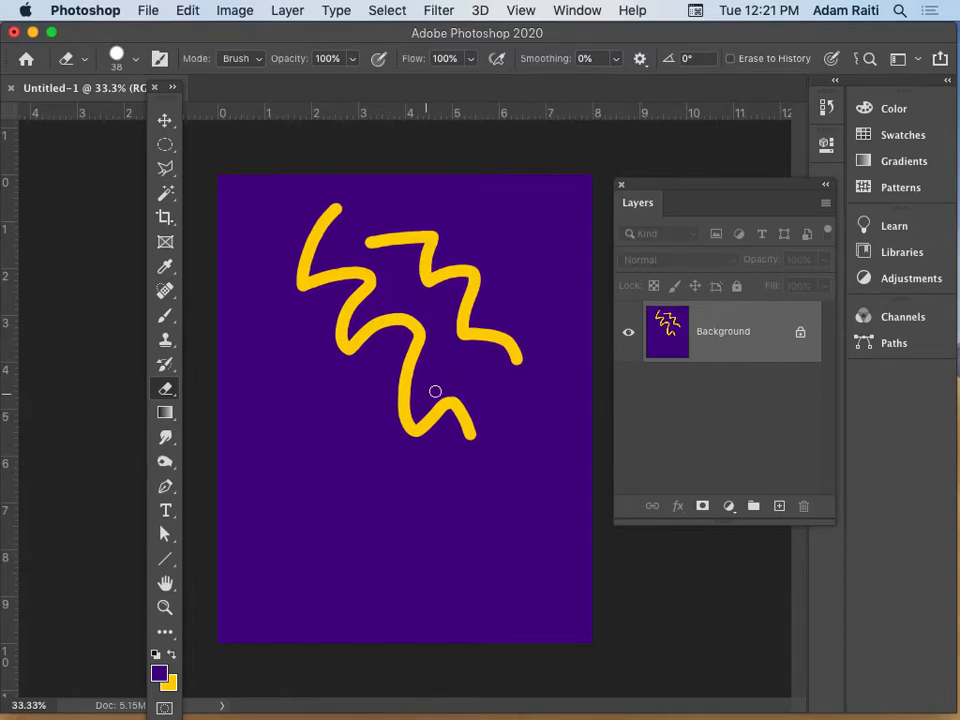
pyautogui.moveTo(287, 404)
pyautogui.mouseDown()
pyautogui.moveTo(342, 453)
pyautogui.moveTo(393, 446)
pyautogui.moveTo(450, 479)
pyautogui.mouseUp()
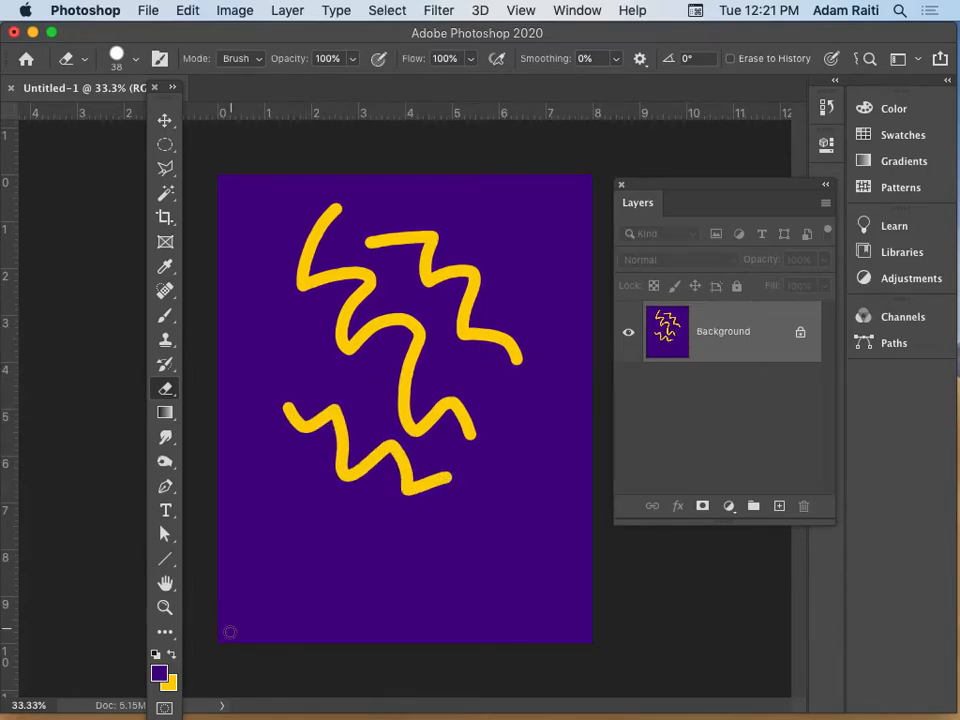
# - Change the background colour to bright green and return to the Eraser tool
pyautogui.click(170, 686)
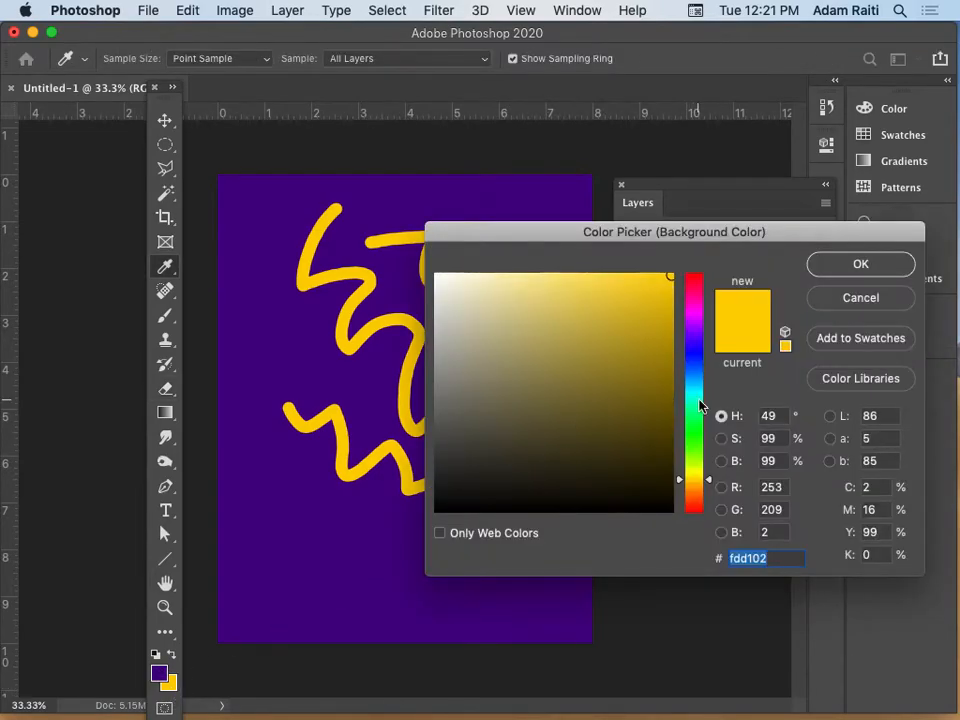
pyautogui.moveTo(703, 430); pyautogui.dragTo(700, 424)
pyautogui.click(862, 264)
pyautogui.press('e')
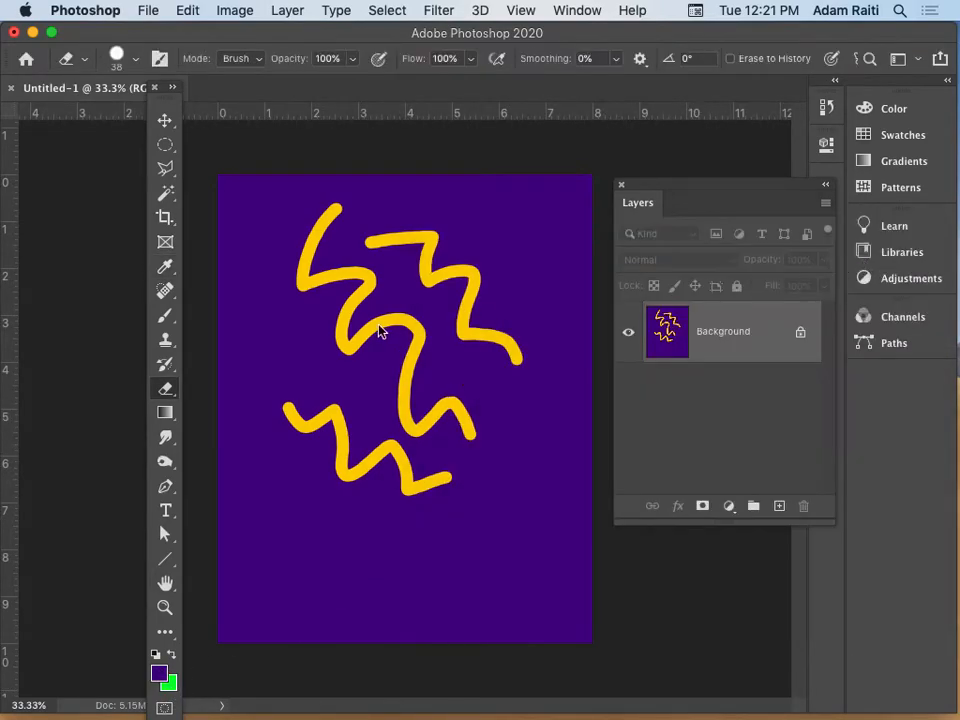
# - Erase several overlapping zigzag strokes across the purple page to reveal the bright green background colour
pyautogui.moveTo(277, 310)
pyautogui.mouseDown()
pyautogui.moveTo(344, 332)
pyautogui.moveTo(372, 372)
pyautogui.moveTo(358, 457)
pyautogui.moveTo(436, 429)
pyautogui.moveTo(421, 502)
pyautogui.moveTo(488, 462)
pyautogui.moveTo(532, 520)
pyautogui.mouseUp()
pyautogui.moveTo(471, 388)
pyautogui.mouseDown()
pyautogui.moveTo(521, 404)
pyautogui.moveTo(511, 473)
pyautogui.moveTo(550, 499)
pyautogui.moveTo(516, 474)
pyautogui.moveTo(401, 444)
pyautogui.moveTo(340, 477)
pyautogui.moveTo(362, 449)
pyautogui.moveTo(318, 409)
pyautogui.moveTo(363, 474)
pyautogui.moveTo(391, 459)
pyautogui.moveTo(450, 515)
pyautogui.mouseUp()
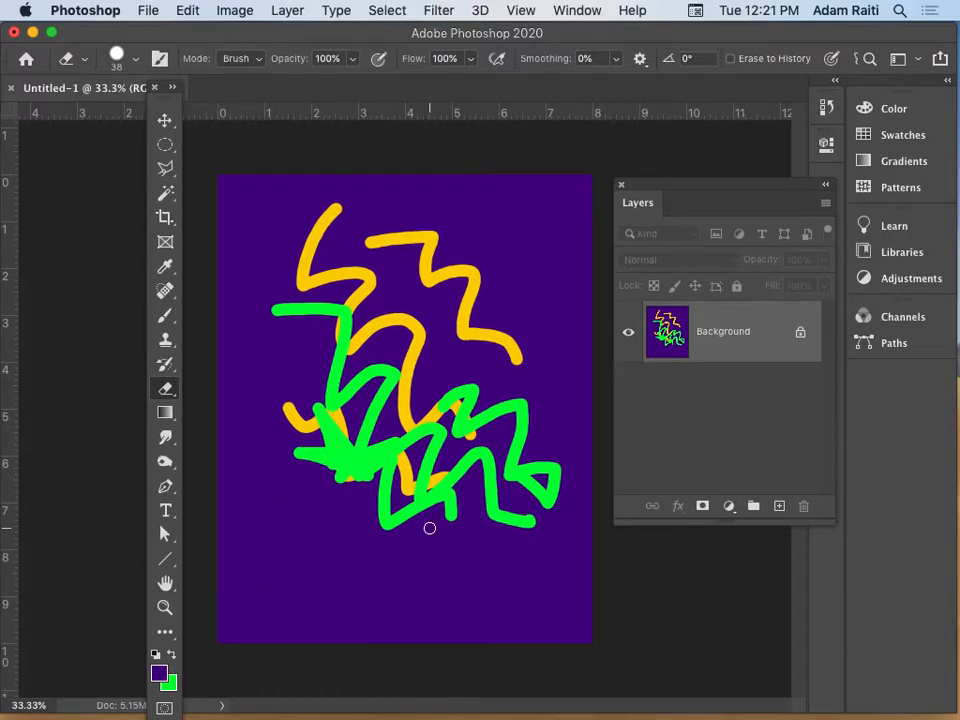
# - Add a new layer, fill a large elliptical selection on it with the blue-red-yellow reflected gradient, and deselect
pyautogui.click(779, 505)
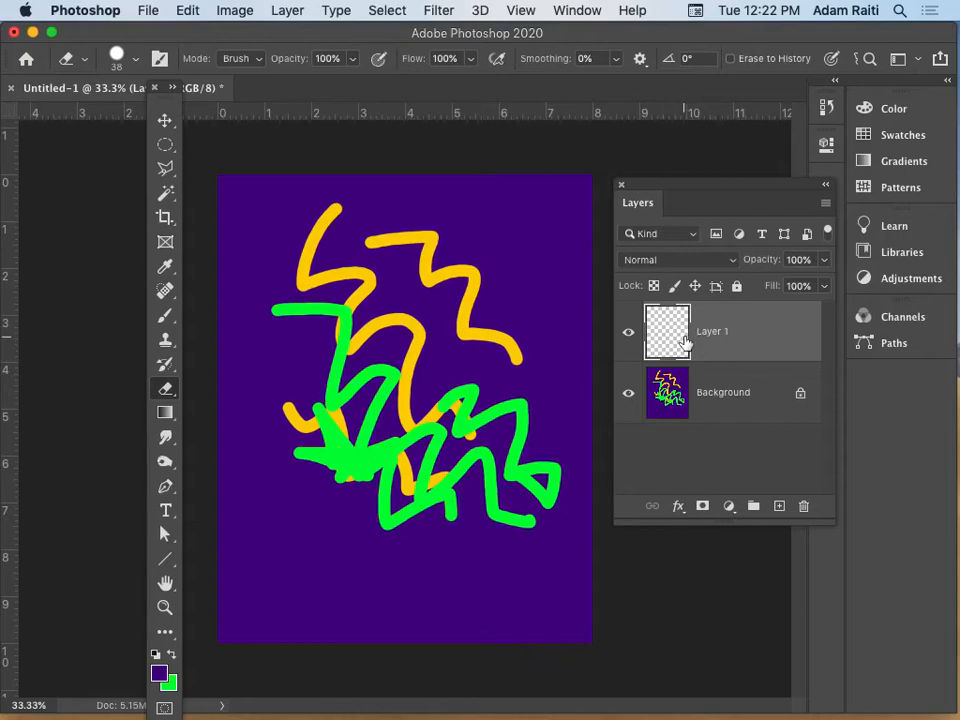
pyautogui.click(165, 144)
pyautogui.moveTo(250, 233); pyautogui.dragTo(568, 586)
pyautogui.click(165, 413)
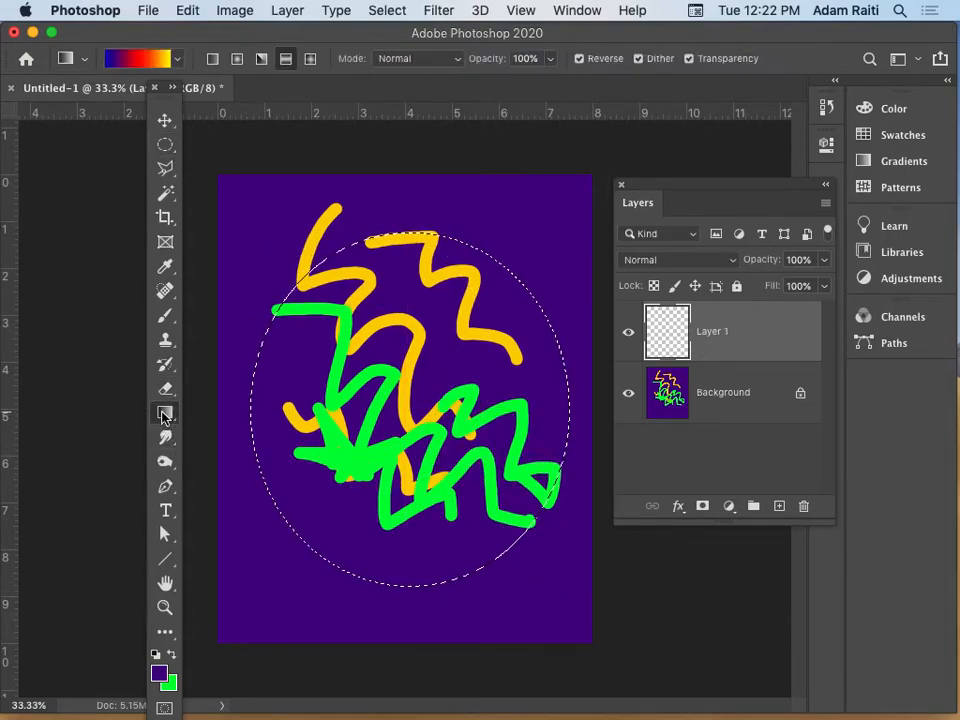
pyautogui.moveTo(353, 252); pyautogui.dragTo(512, 524)
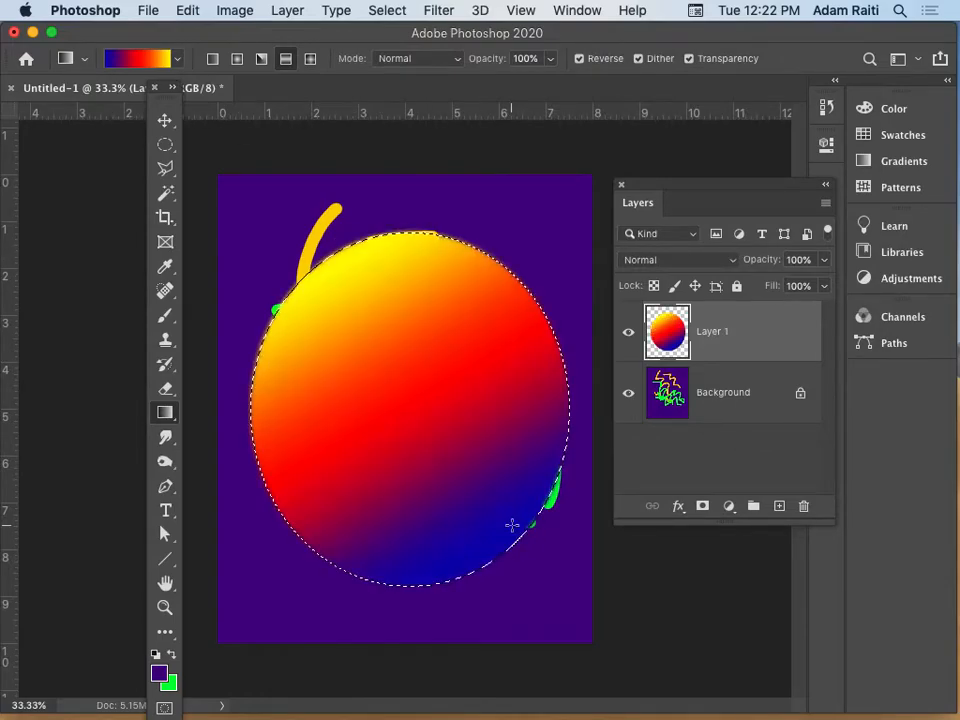
pyautogui.press('super+d')
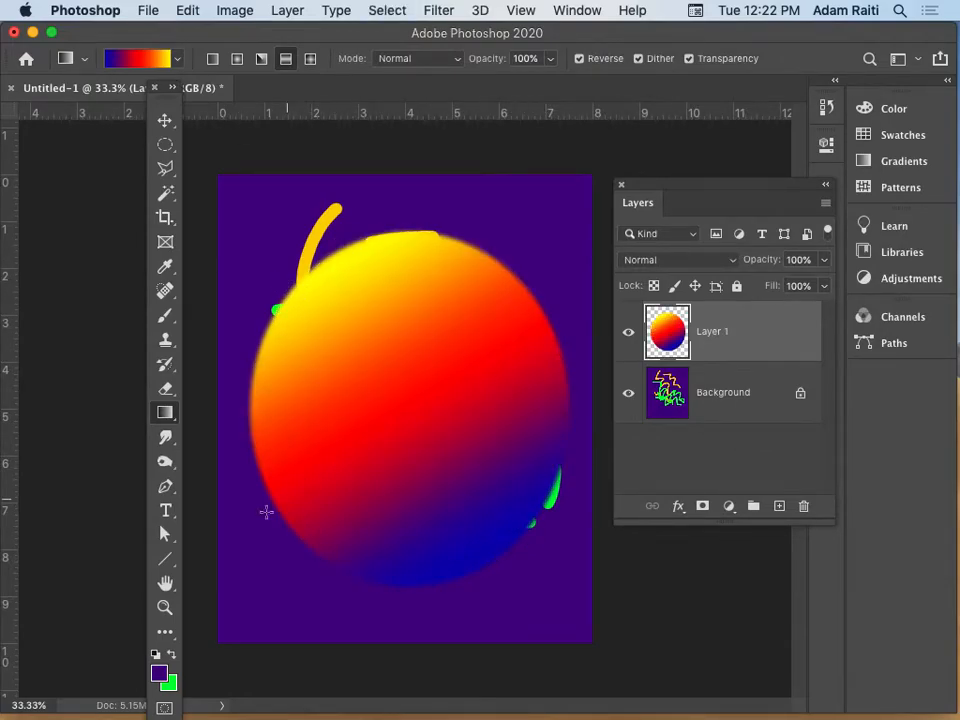
# - Erase zigzag strokes through the gradient ellipse on Layer 1 with the 38 px Eraser and again at 73 px
pyautogui.click(165, 389)
pyautogui.moveTo(414, 293)
pyautogui.mouseDown()
pyautogui.moveTo(404, 376)
pyautogui.moveTo(414, 423)
pyautogui.moveTo(473, 384)
pyautogui.moveTo(514, 393)
pyautogui.moveTo(512, 428)
pyautogui.mouseUp()
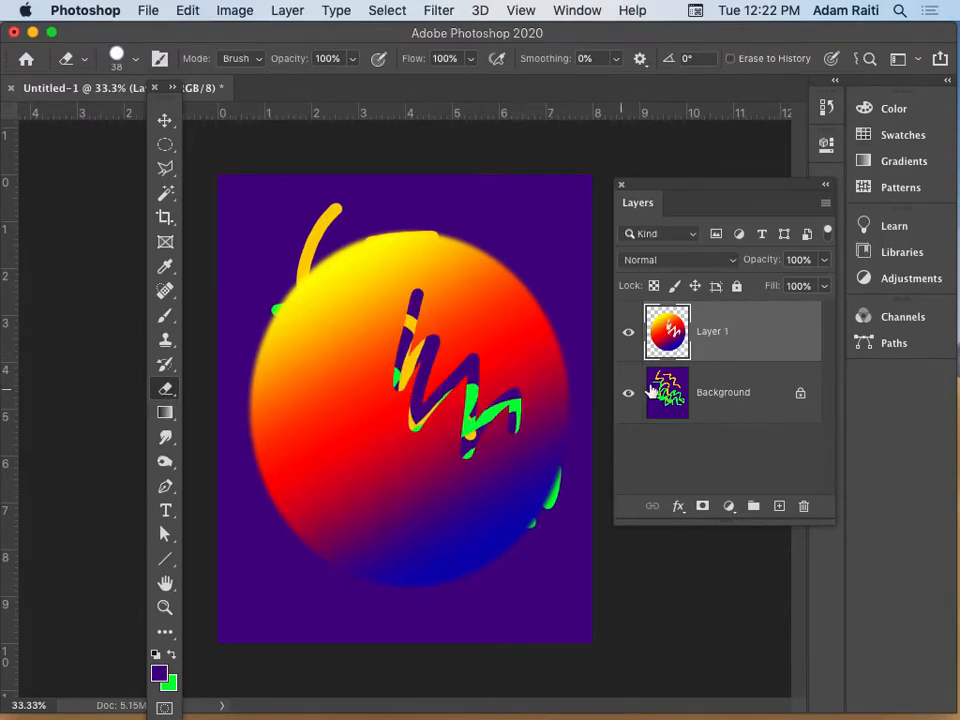
pyautogui.rightClick(456, 324)
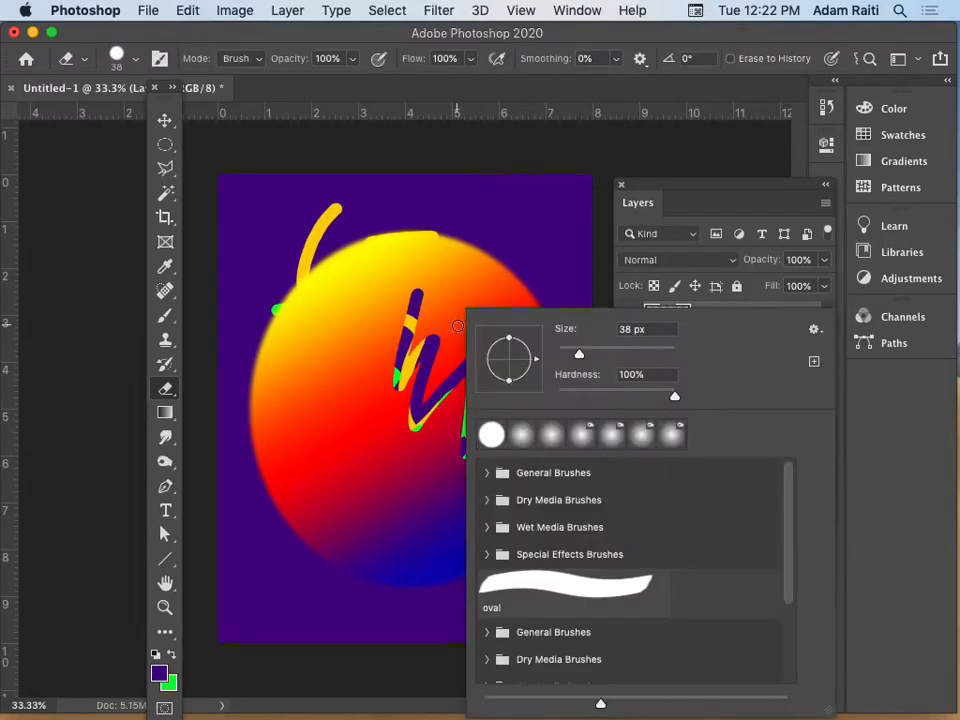
pyautogui.click(601, 354)
pyautogui.moveTo(407, 221)
pyautogui.mouseDown()
pyautogui.moveTo(396, 352)
pyautogui.moveTo(403, 250)
pyautogui.moveTo(367, 394)
pyautogui.moveTo(366, 342)
pyautogui.moveTo(281, 251)
pyautogui.moveTo(238, 326)
pyautogui.moveTo(304, 477)
pyautogui.moveTo(331, 527)
pyautogui.moveTo(398, 540)
pyautogui.moveTo(456, 526)
pyautogui.moveTo(484, 484)
pyautogui.moveTo(481, 409)
pyautogui.moveTo(457, 303)
pyautogui.moveTo(462, 257)
pyautogui.moveTo(502, 318)
pyautogui.moveTo(557, 338)
pyautogui.moveTo(577, 420)
pyautogui.moveTo(549, 514)
pyautogui.moveTo(521, 308)
pyautogui.moveTo(379, 212)
pyautogui.moveTo(287, 275)
pyautogui.moveTo(361, 236)
pyautogui.moveTo(431, 236)
pyautogui.moveTo(366, 232)
pyautogui.moveTo(263, 332)
pyautogui.moveTo(269, 345)
pyautogui.moveTo(251, 399)
pyautogui.moveTo(285, 540)
pyautogui.mouseUp()
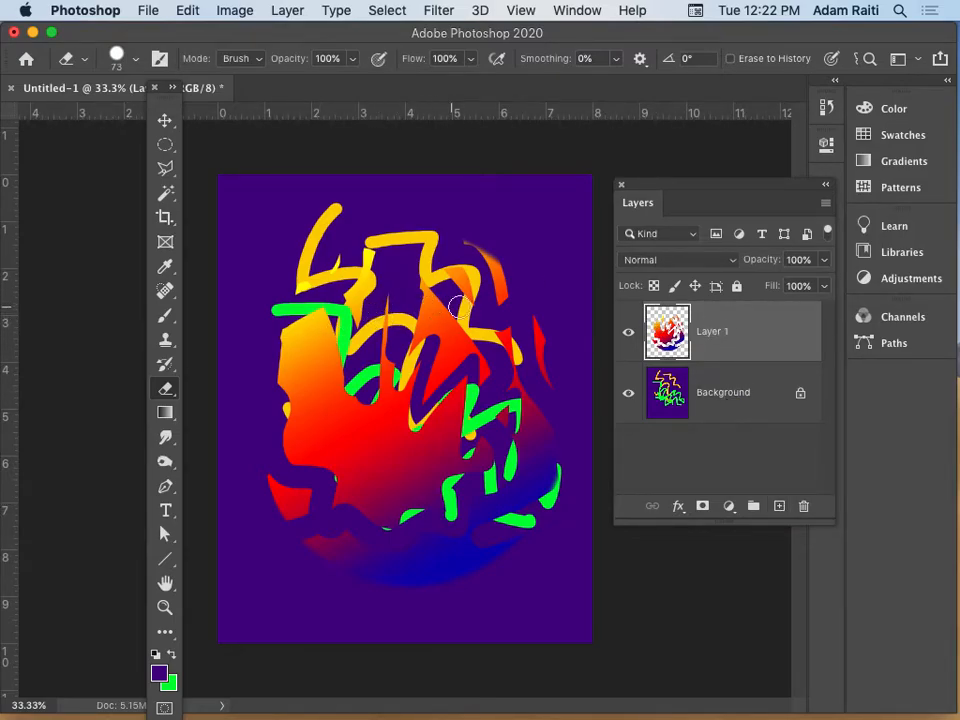
# - Delete Layer 1, set the background colour to white, and fill the whole page with it
pyautogui.click(803, 508)
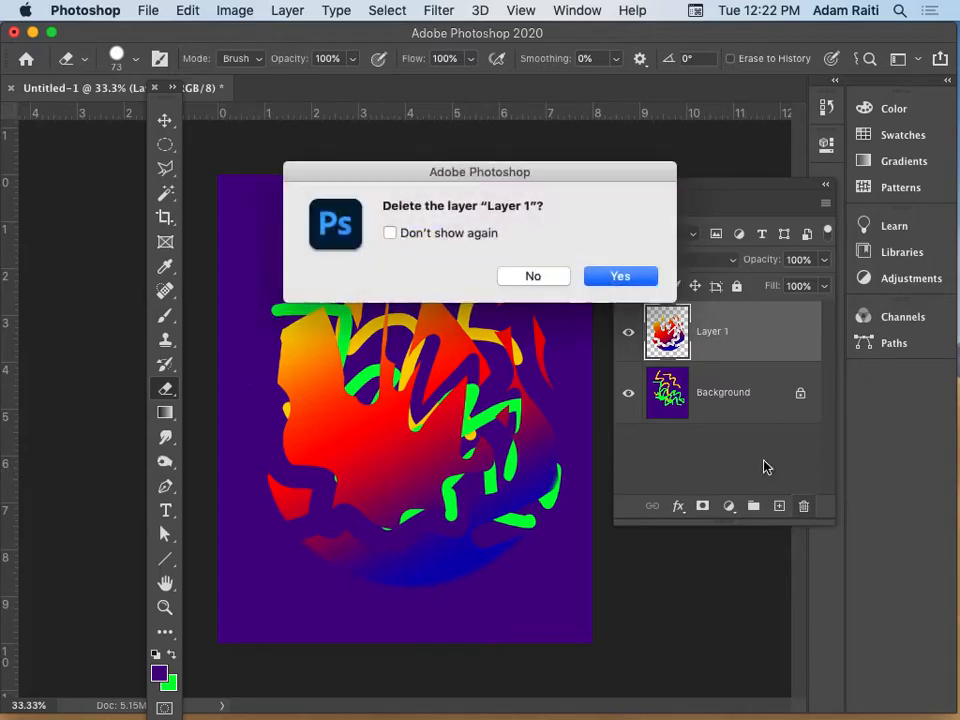
pyautogui.click(622, 279)
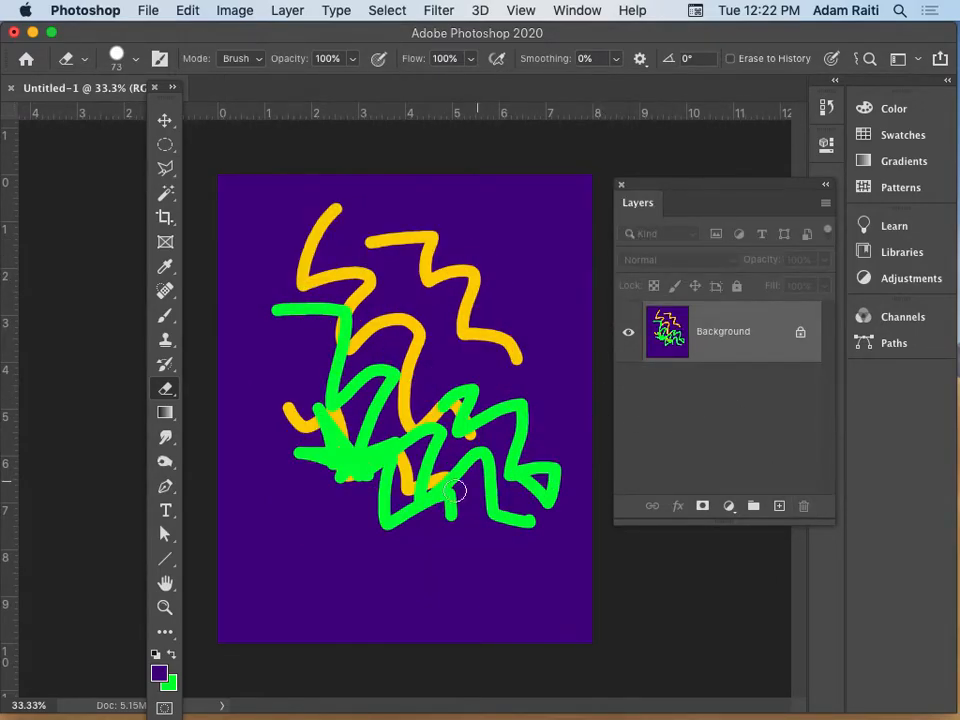
pyautogui.click(169, 685)
pyautogui.moveTo(442, 275); pyautogui.dragTo(434, 273)
pyautogui.click(852, 263)
pyautogui.hotkey('alt', 'BackSpace')
pyautogui.press('super+BackSpace')
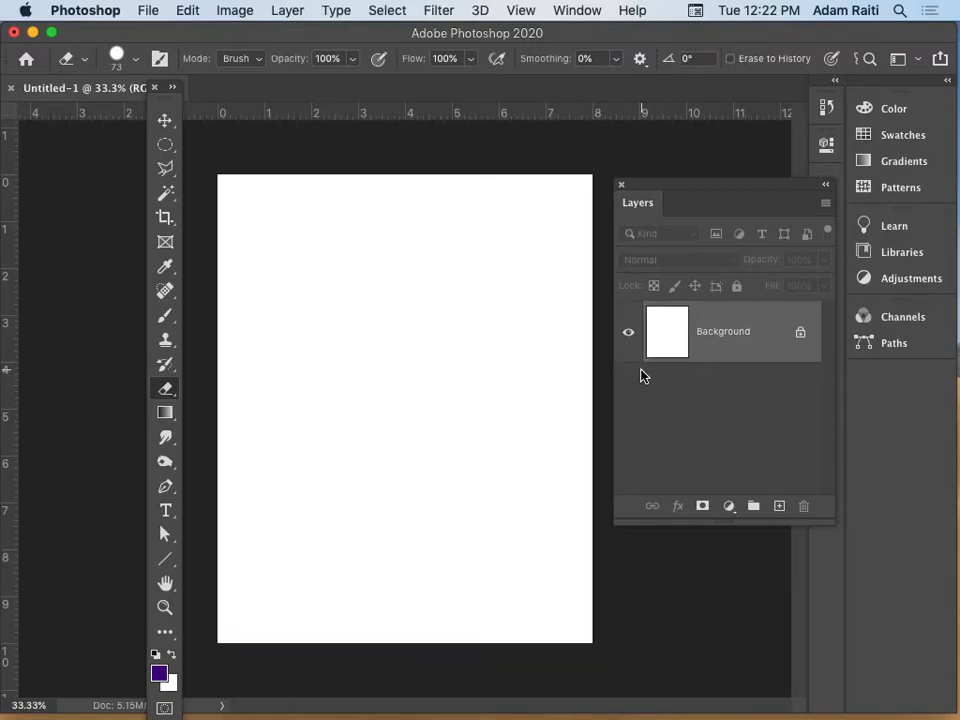
# - Draw an elliptical selection about 5.5 inches wide and 7.5 inches tall on the white page
pyautogui.click(166, 414)
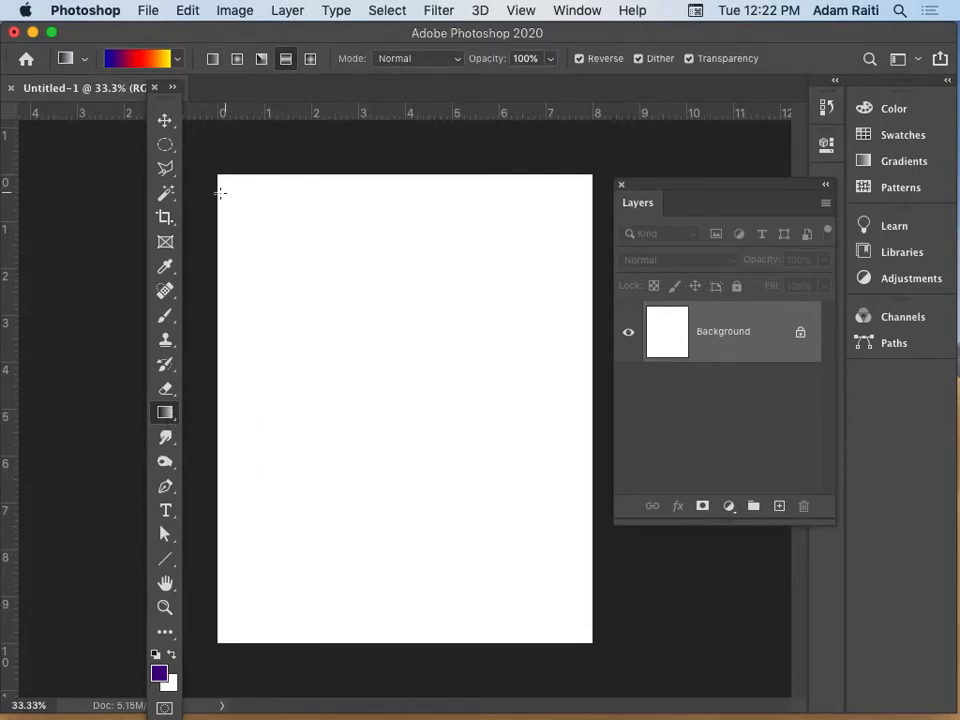
pyautogui.click(166, 146)
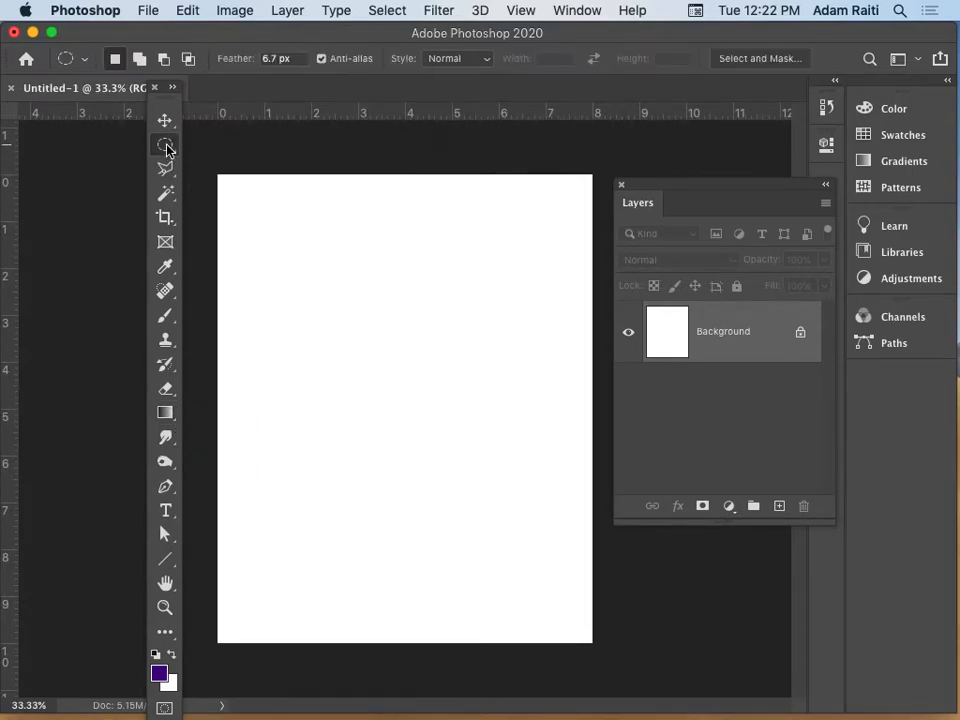
pyautogui.moveTo(297, 222); pyautogui.dragTo(557, 579)
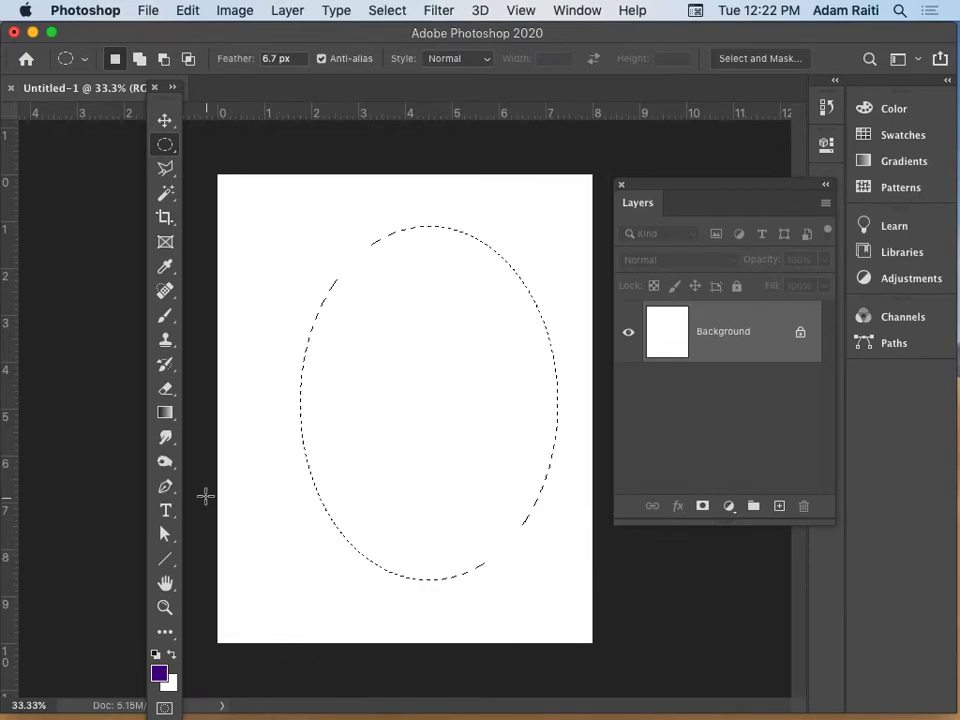
# - Fill the elliptical selection with the purple foreground colour using the Paint Bucket tool, and undo the fill
pyautogui.click(166, 414)
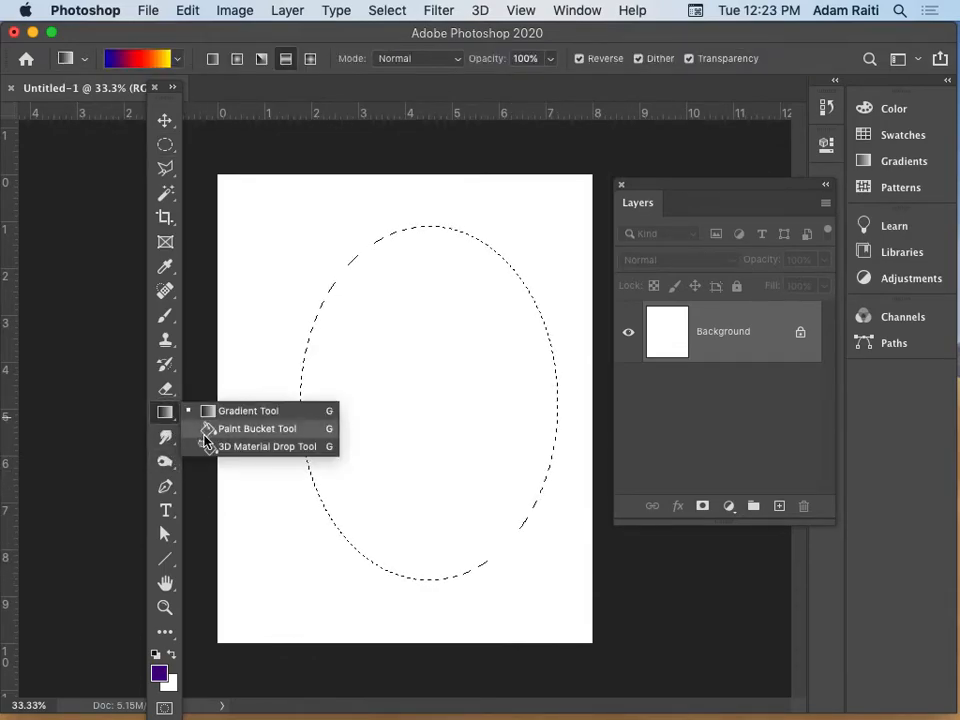
pyautogui.click(380, 367)
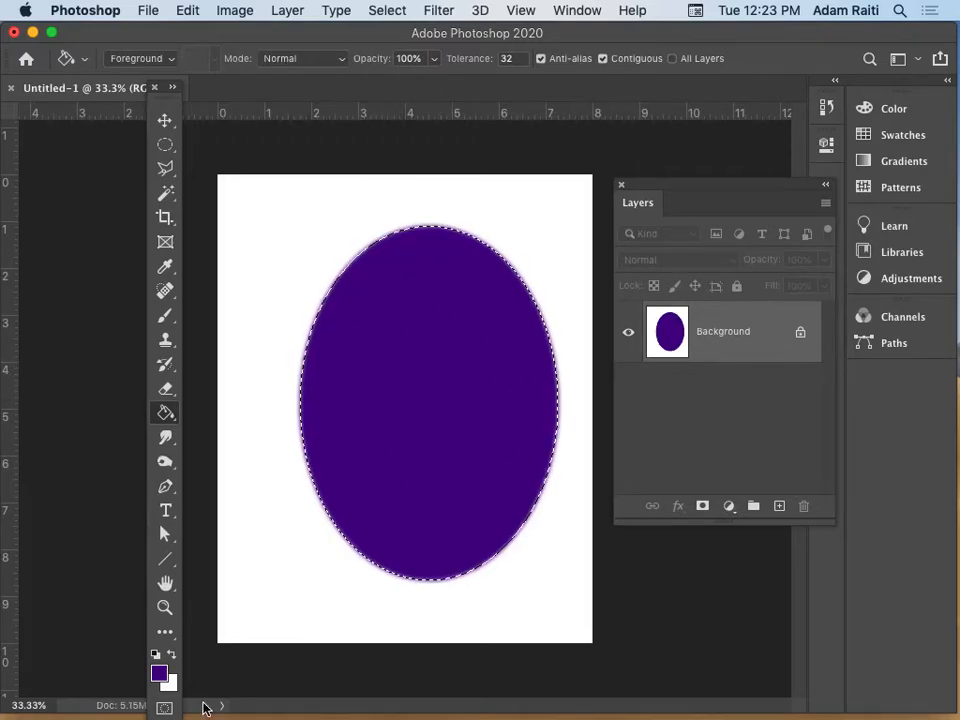
pyautogui.press('super+z')
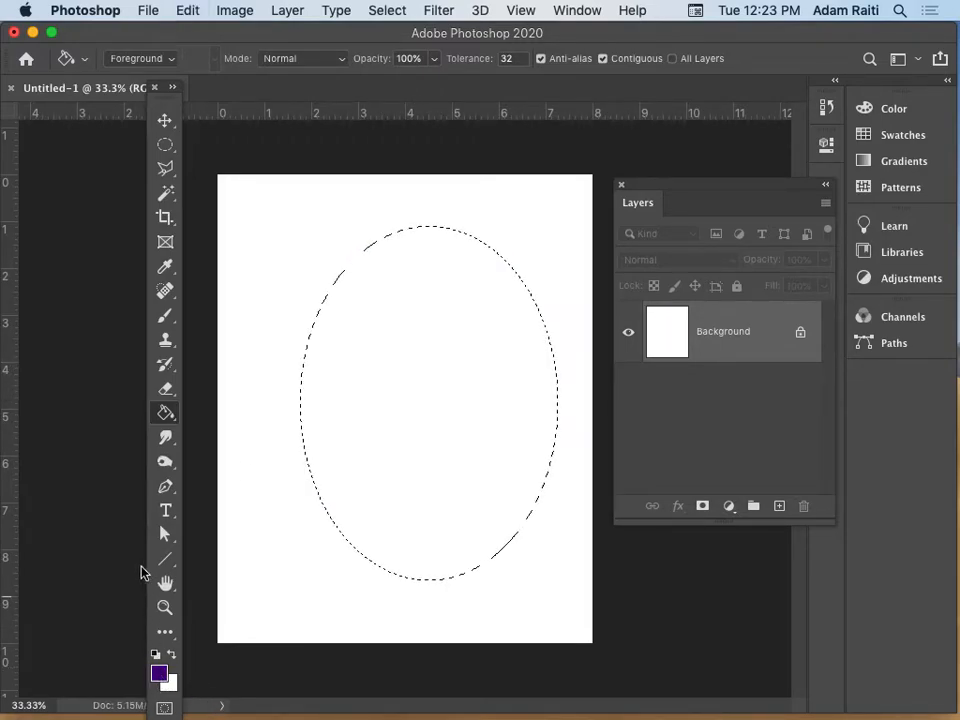
# - Choose the foreground-to-background preset for the Gradient tool and change the background colour to bright green
pyautogui.click(165, 413)
pyautogui.click(245, 411)
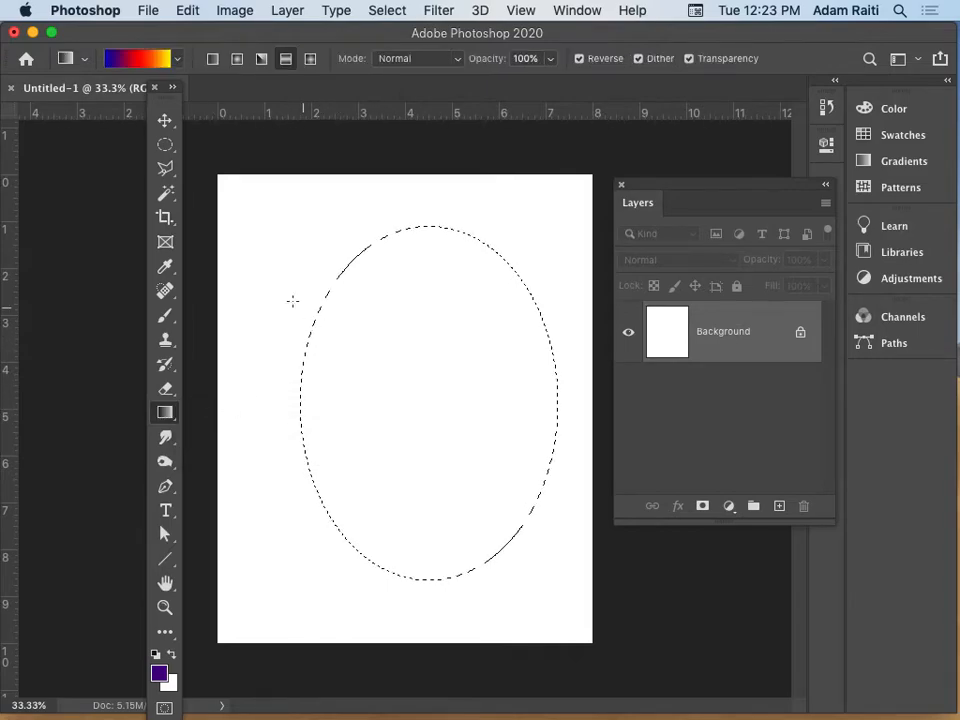
pyautogui.click(179, 60)
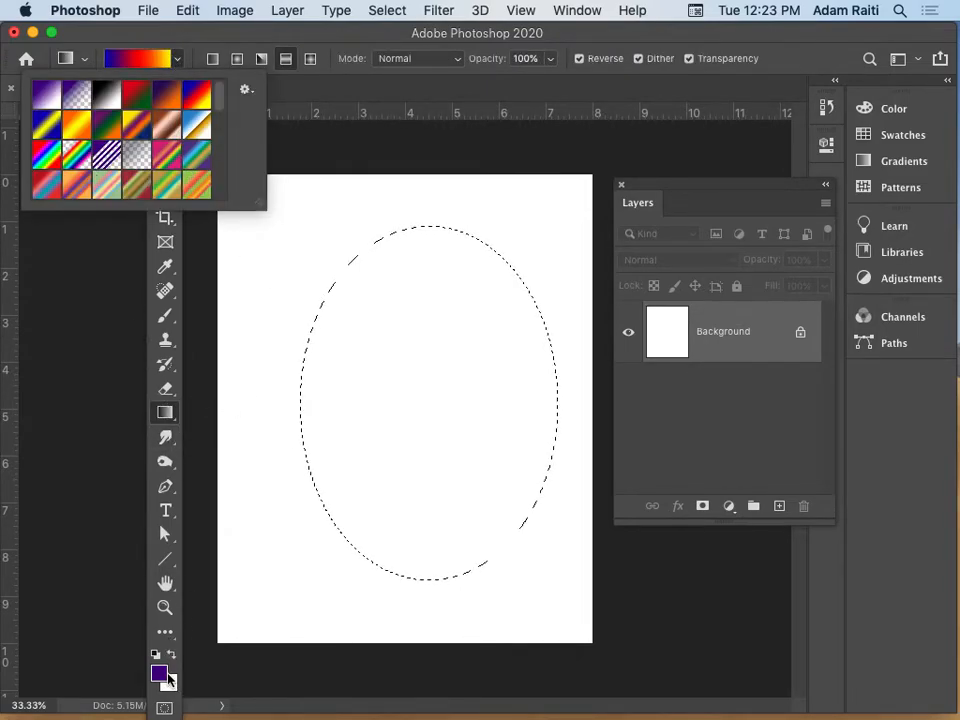
pyautogui.click(45, 92)
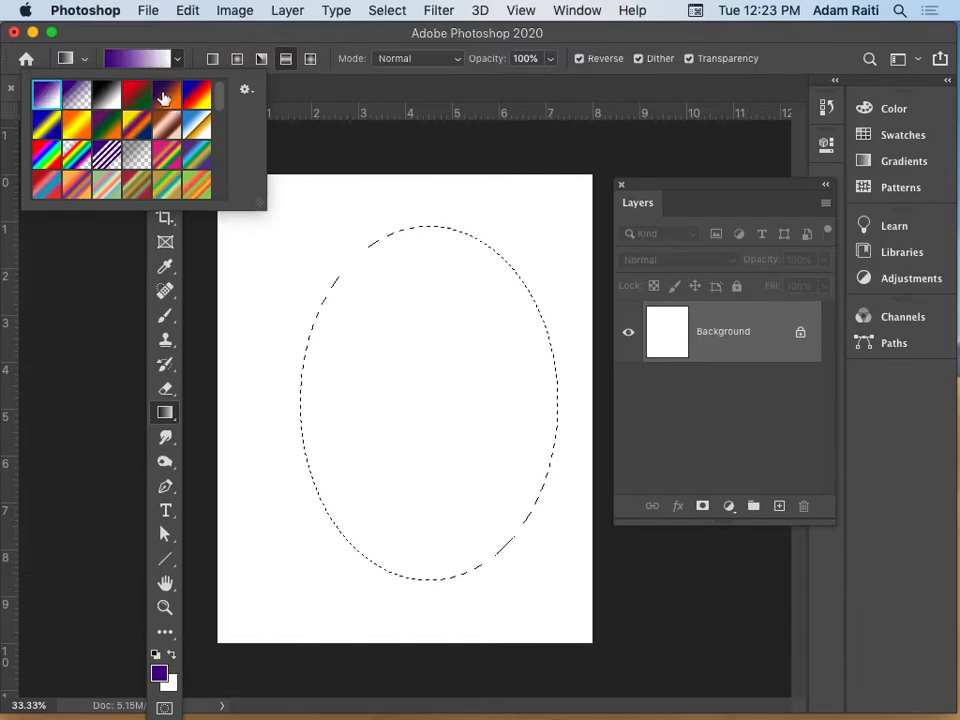
pyautogui.click(175, 59)
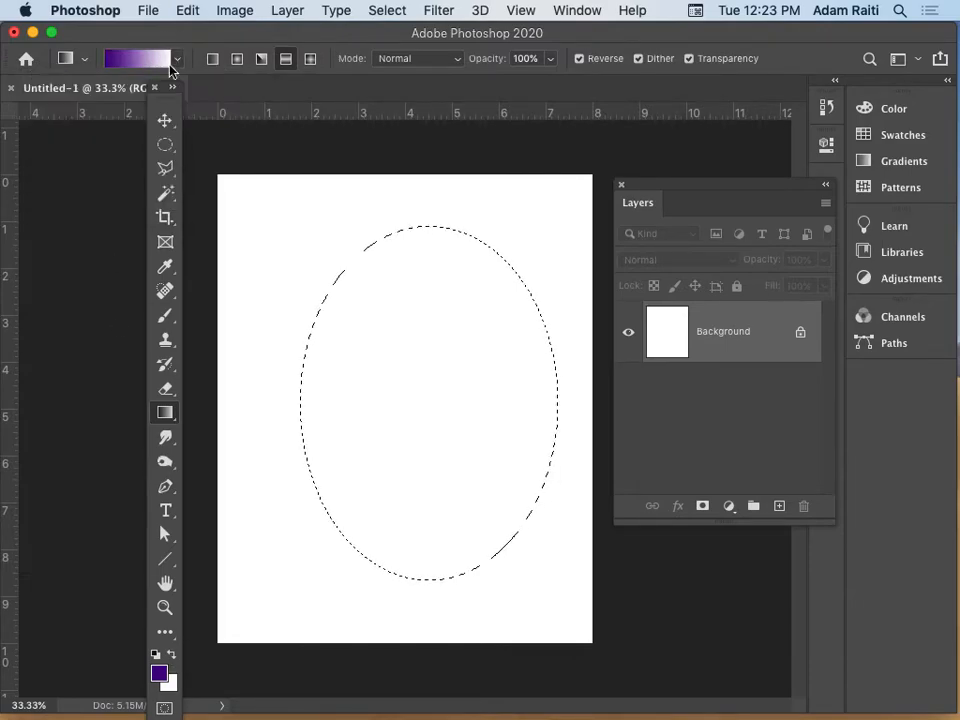
pyautogui.click(177, 686)
pyautogui.click(671, 277)
pyautogui.click(850, 265)
# - Try a diagonal reflected gradient in the ellipse, undo it, and try several radial gradients in the same selection
pyautogui.moveTo(360, 300); pyautogui.dragTo(483, 495)
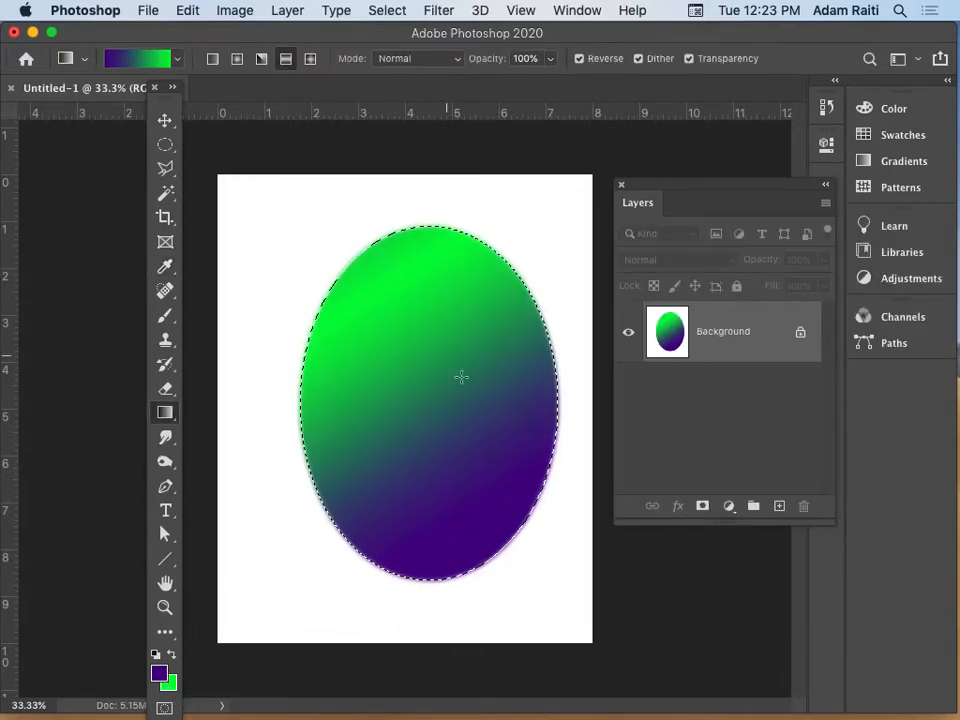
pyautogui.hotkey('ctrl', 'z')
pyautogui.click(238, 60)
pyautogui.moveTo(434, 406); pyautogui.dragTo(532, 300)
pyautogui.moveTo(431, 424); pyautogui.dragTo(422, 505)
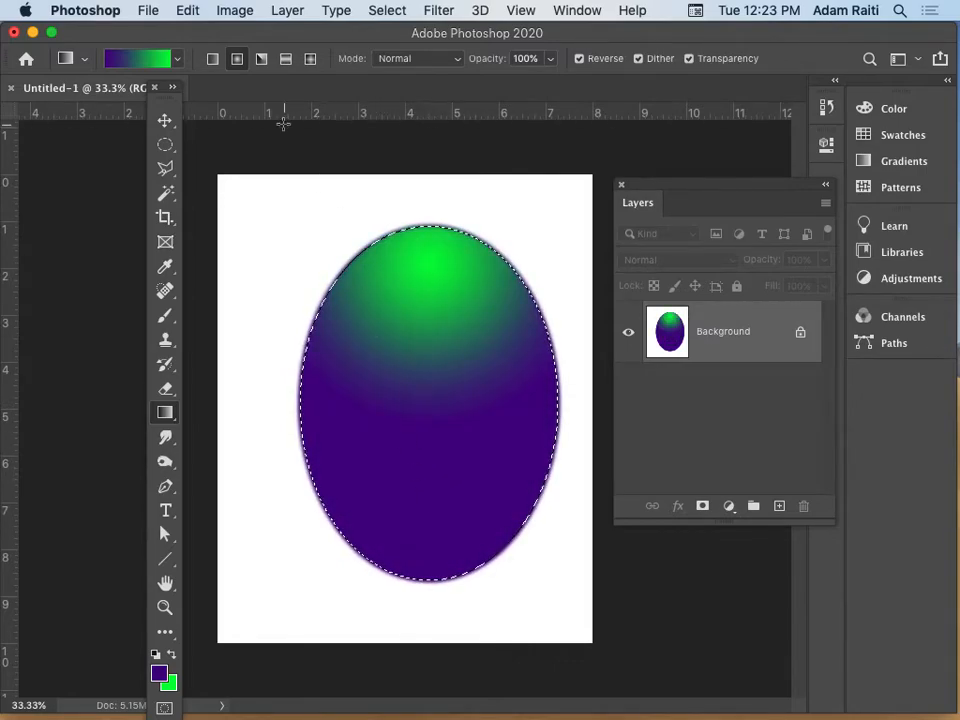
# - Try diamond gradients of different sizes and positions inside the elliptical selection
pyautogui.click(309, 60)
pyautogui.moveTo(523, 275); pyautogui.dragTo(521, 277)
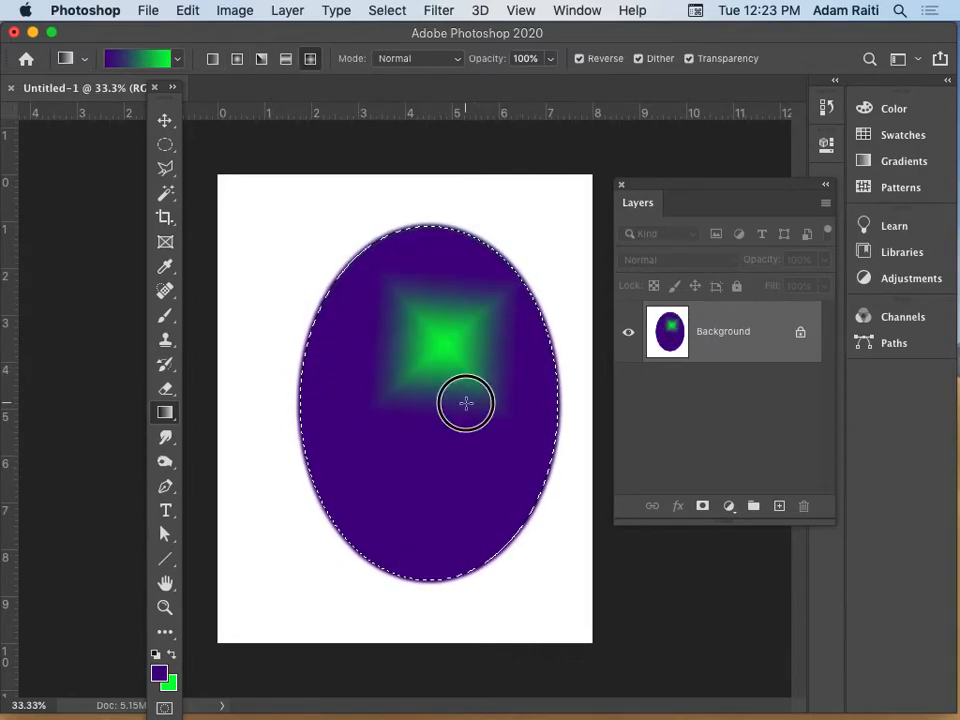
pyautogui.moveTo(466, 403); pyautogui.dragTo(511, 447)
pyautogui.moveTo(448, 507); pyautogui.dragTo(421, 556)
pyautogui.moveTo(362, 440); pyautogui.dragTo(264, 468)
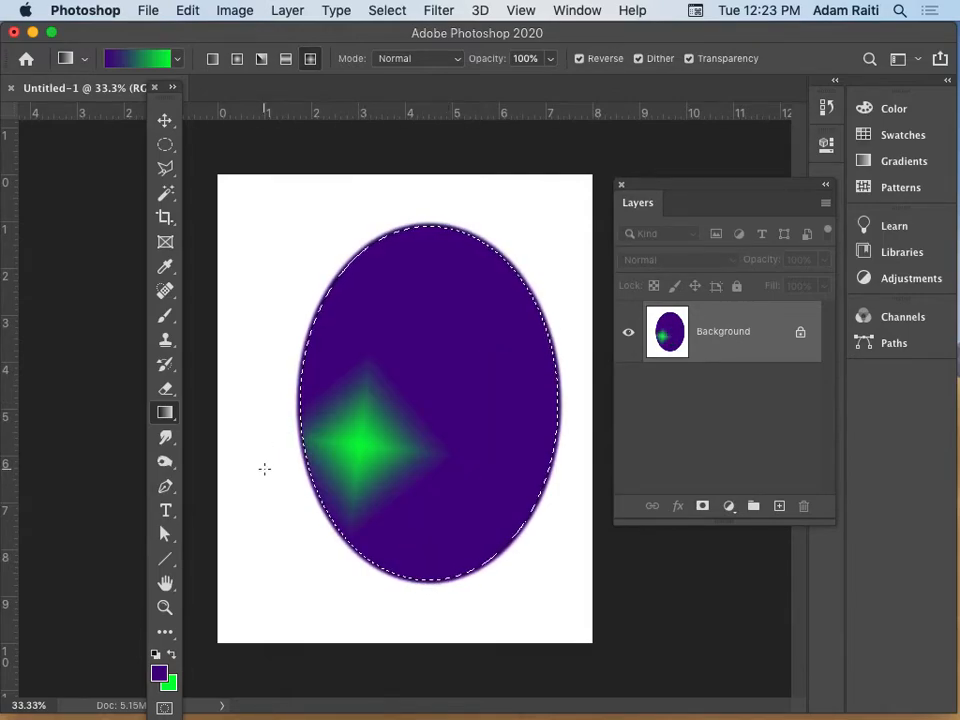
# - Fill the elliptical selection with a vertical linear gradient running from green at its top to purple at its bottom
pyautogui.moveTo(297, 371); pyautogui.dragTo(570, 369)
pyautogui.moveTo(430, 238); pyautogui.dragTo(431, 491)
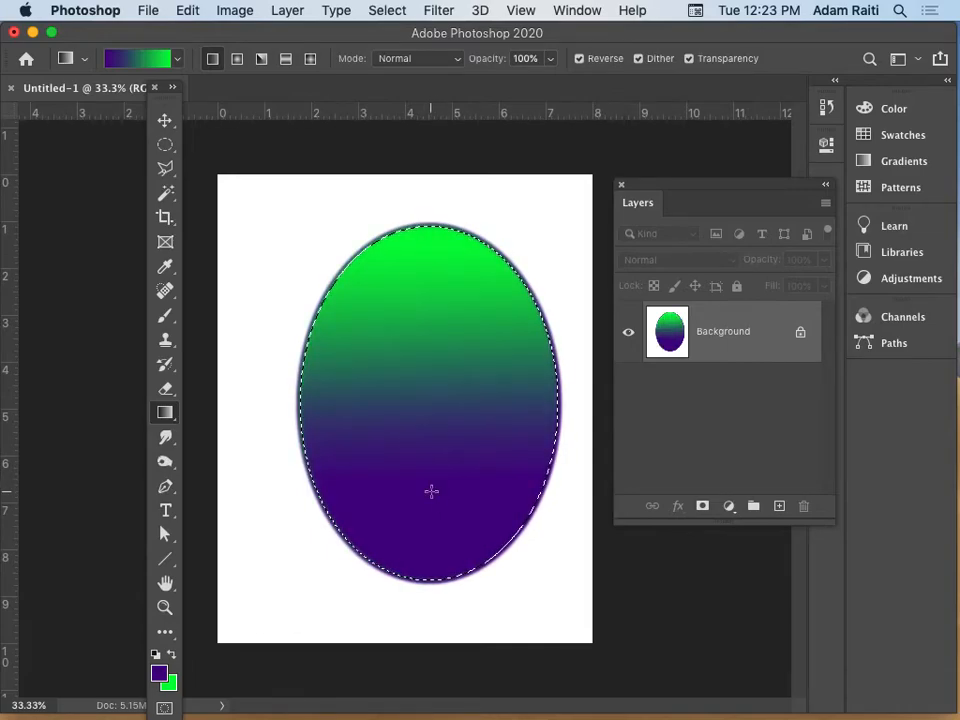
pyautogui.click(175, 443)
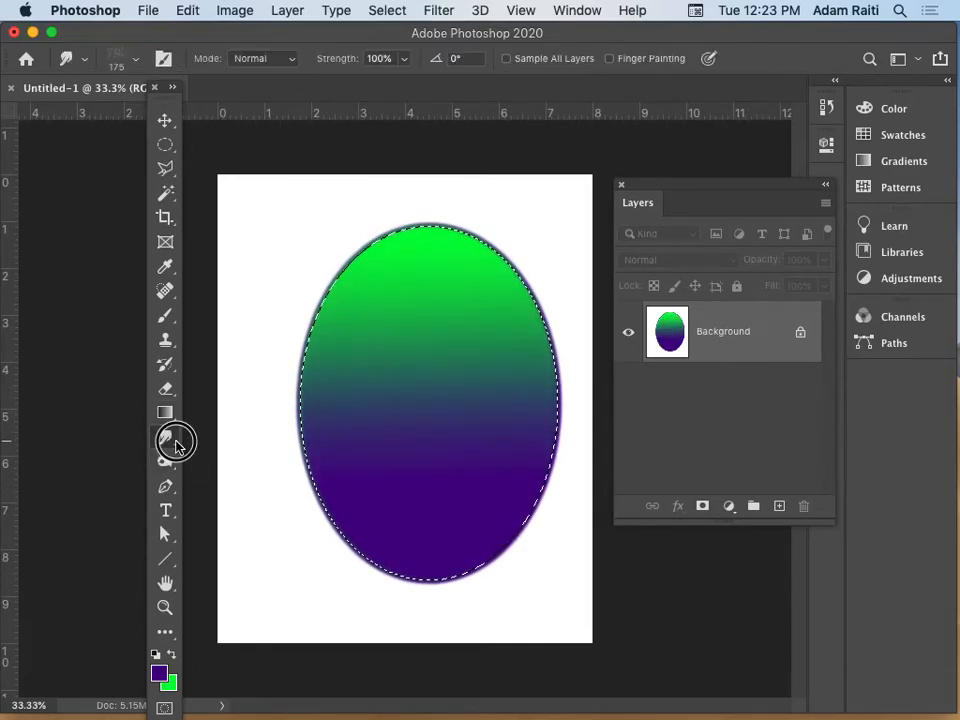
pyautogui.click(173, 447)
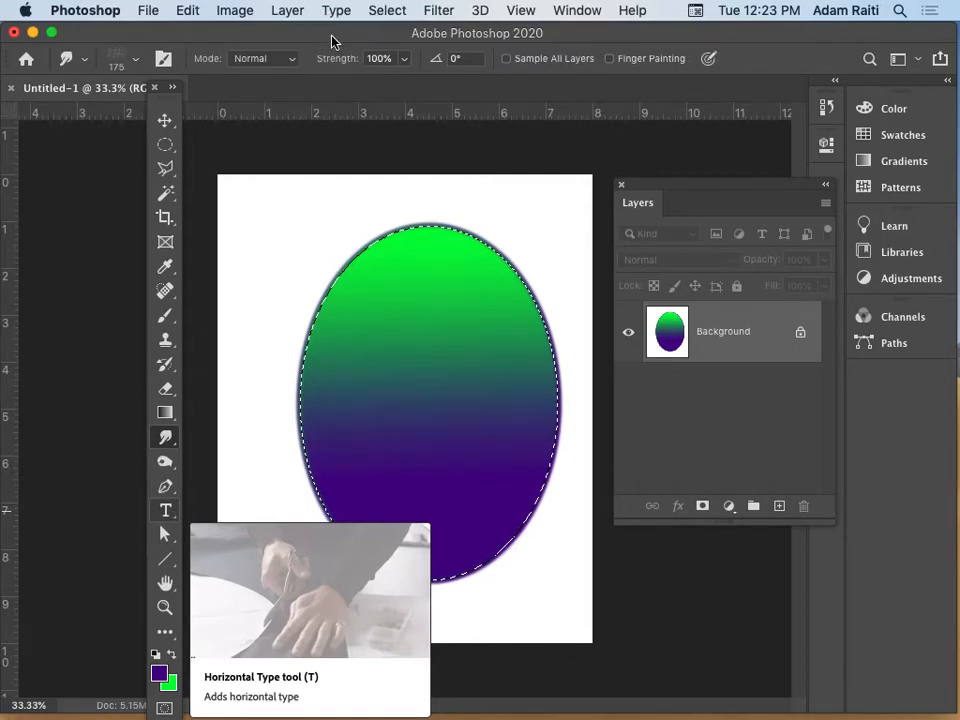
# - Switch to the Horizontal Type tool, remove the selection, and reset the colours to default black and white
pyautogui.press('t')
pyautogui.press('super+d')
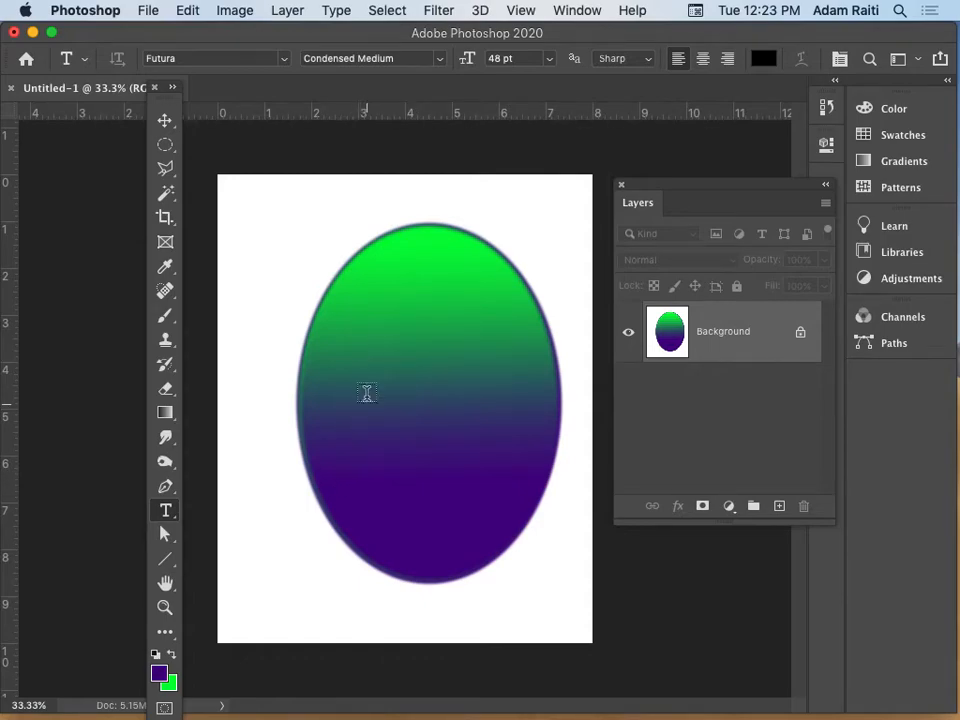
pyautogui.click(157, 656)
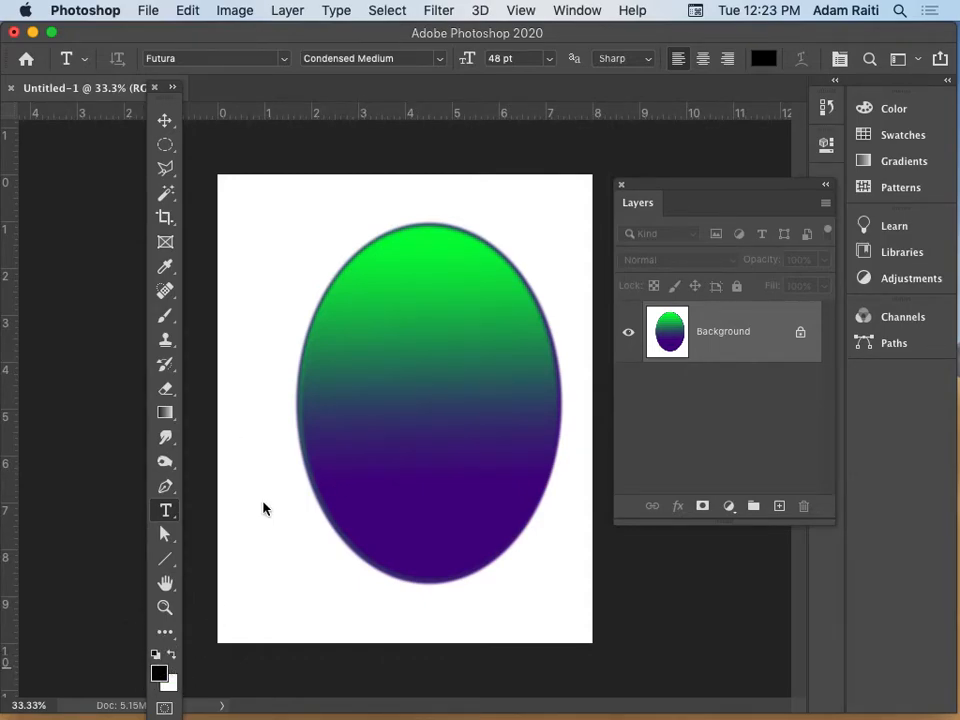
# - Add the text "ART IAWESOME!!" in black 48 pt Futura Condensed Medium over the gradient ellipse
pyautogui.click(337, 354)
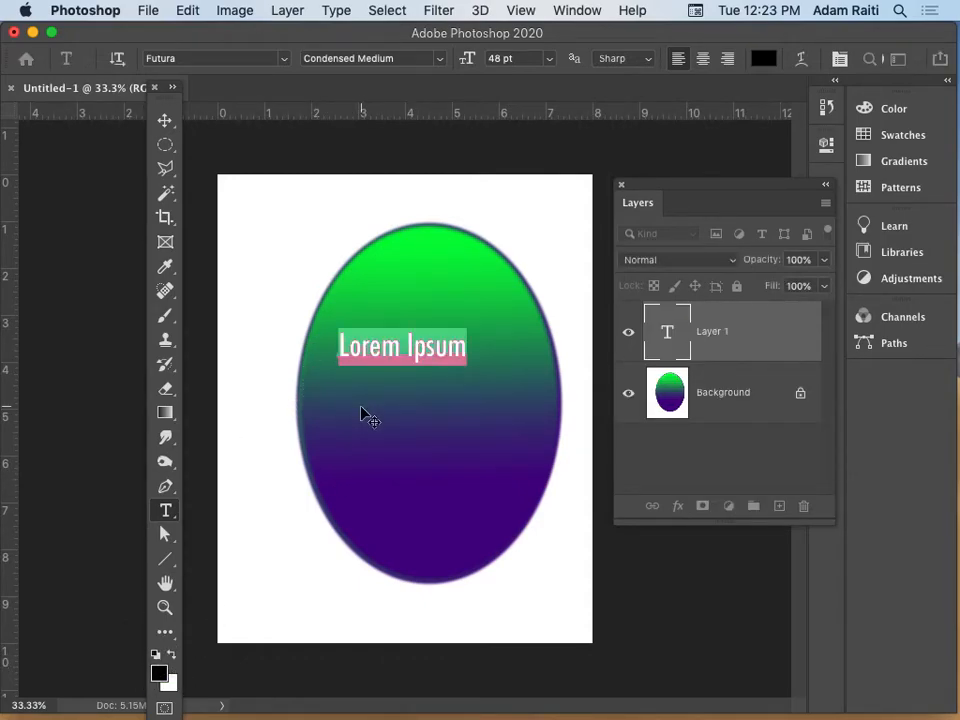
pyautogui.write('ART')
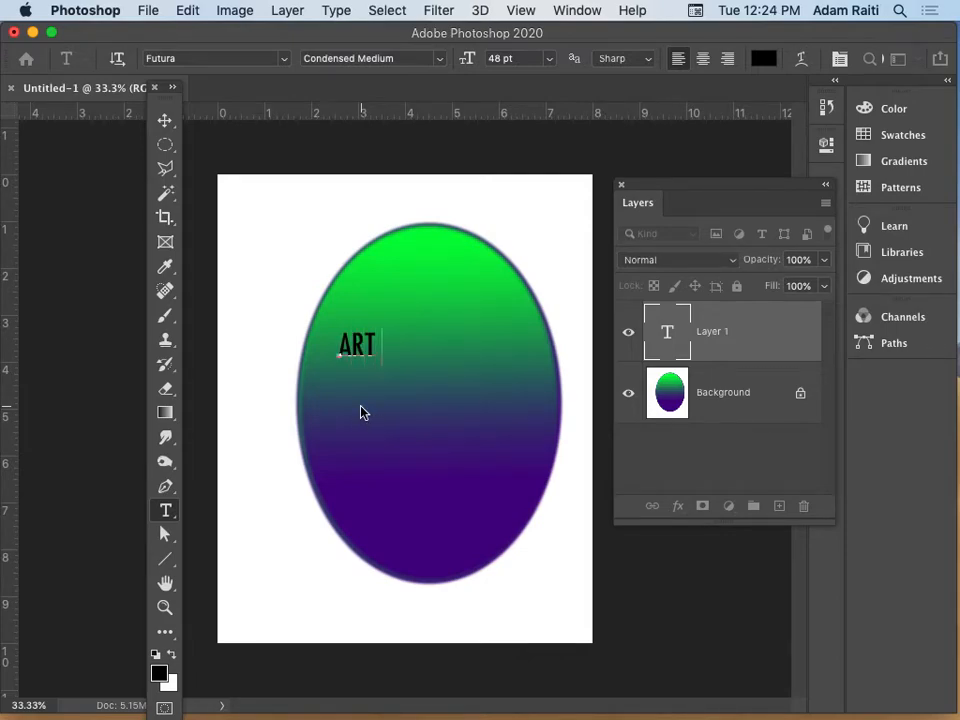
pyautogui.write(' IAWESOME!!')
pyautogui.press('Escape')
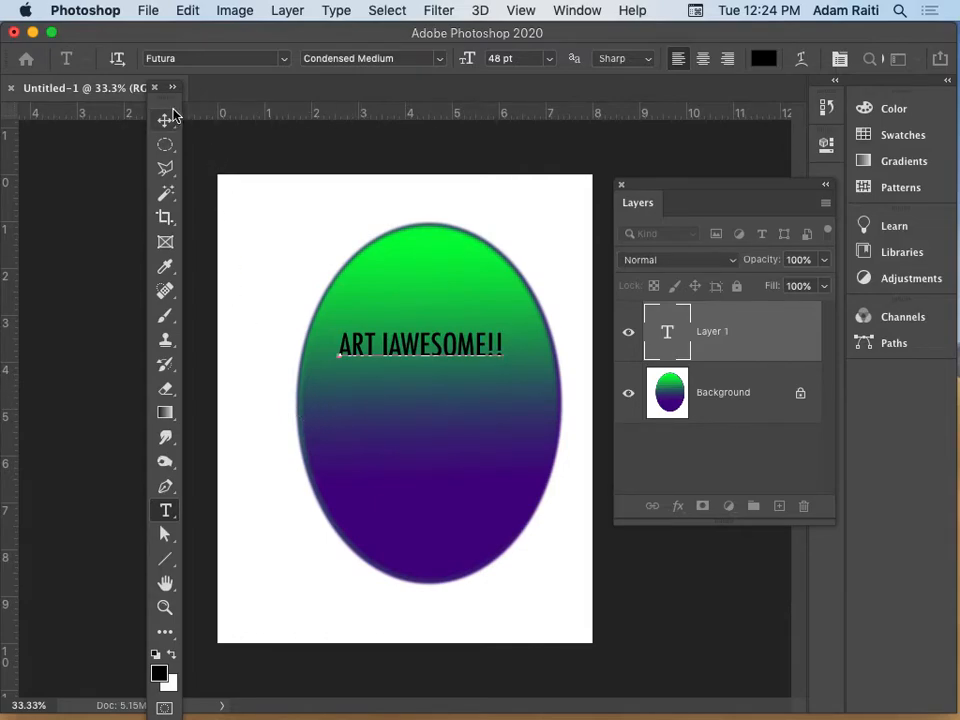
# - Move the text onto the white area just above the ellipse and return to the Horizontal Type tool
pyautogui.click(168, 120)
pyautogui.moveTo(408, 350); pyautogui.dragTo(410, 215)
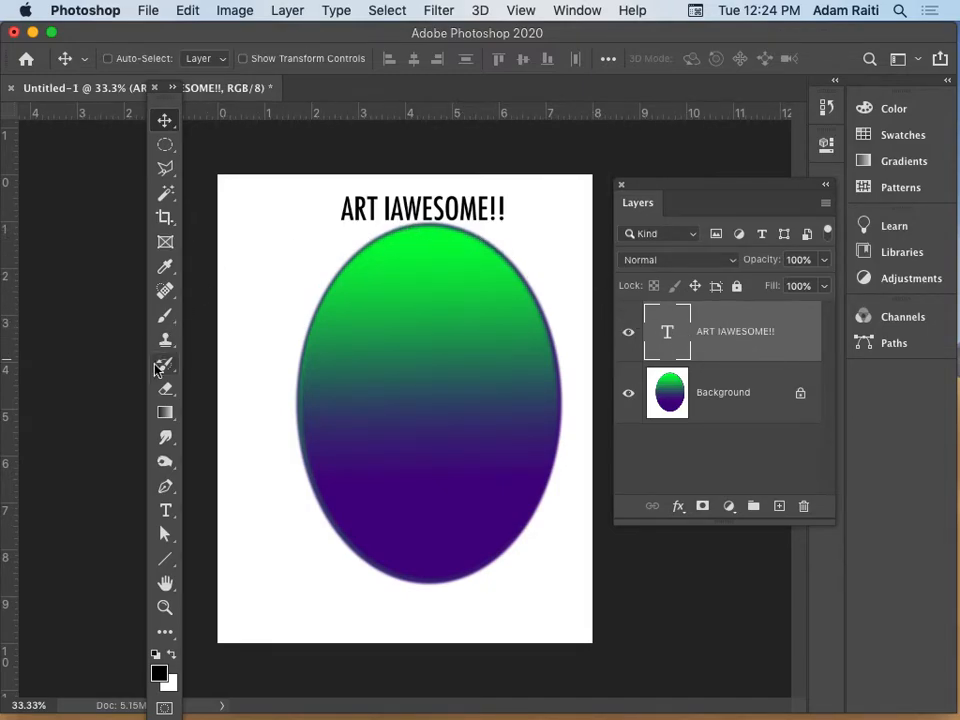
pyautogui.click(166, 512)
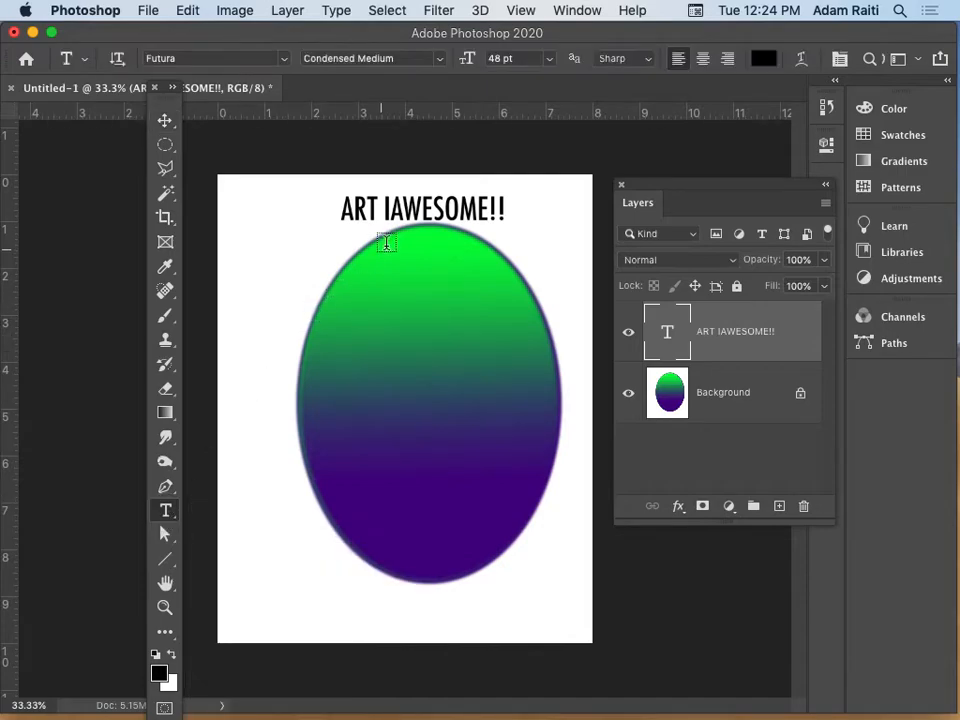
# - Correct the heading text to "ART IS AWESOME!!" and move it towards the page's left edge
pyautogui.click(395, 207)
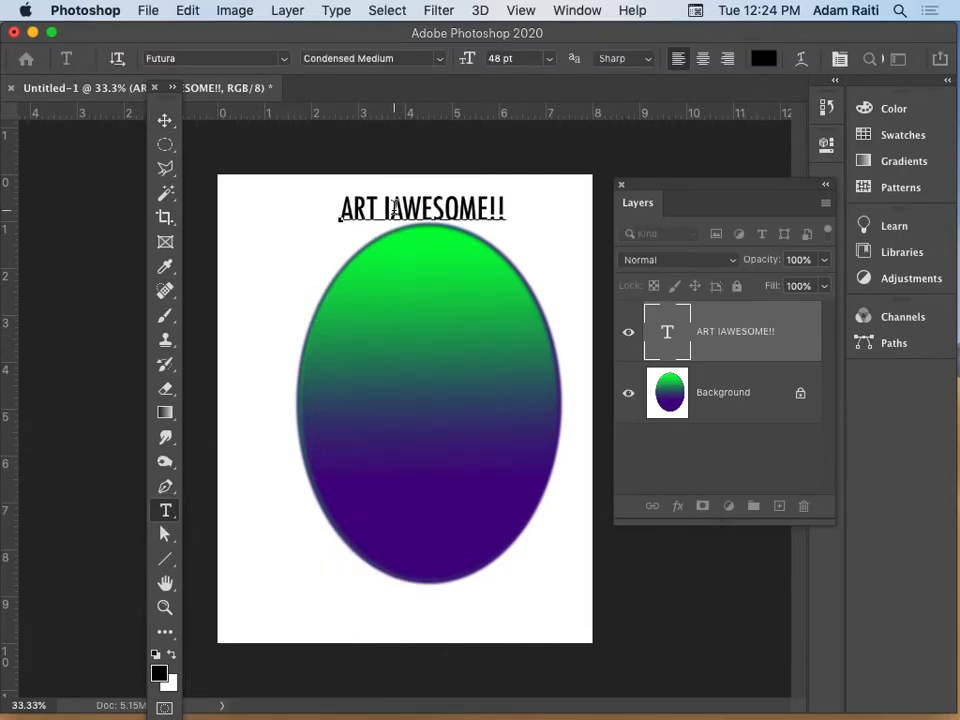
pyautogui.write('S')
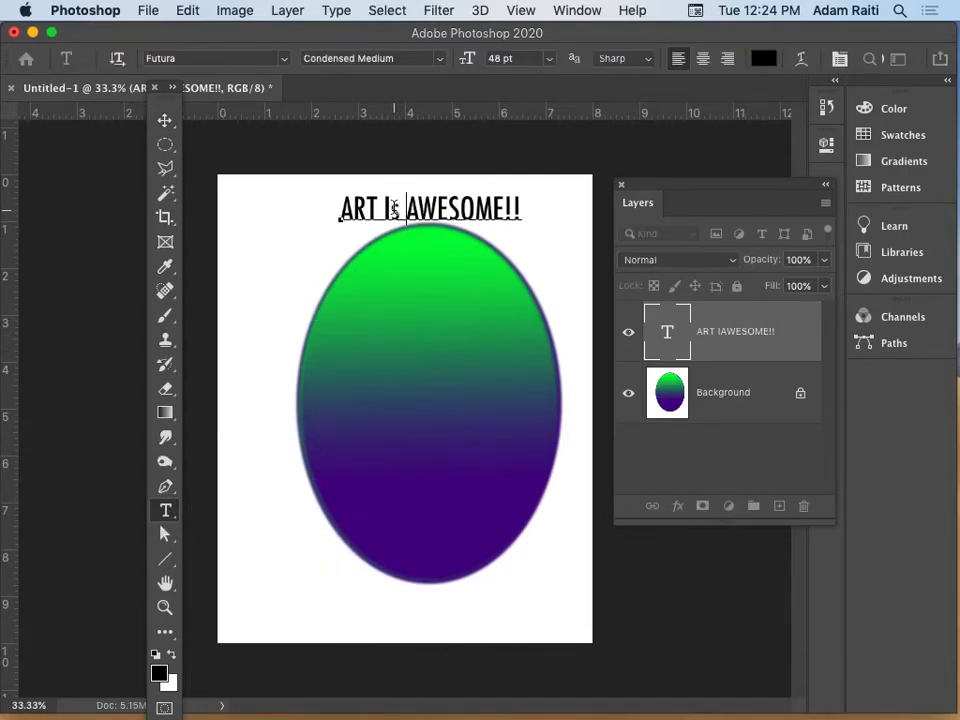
pyautogui.moveTo(400, 208); pyautogui.dragTo(390, 208)
pyautogui.write('S')
pyautogui.click(163, 121)
pyautogui.moveTo(445, 210); pyautogui.dragTo(347, 213)
pyautogui.press('super+t')
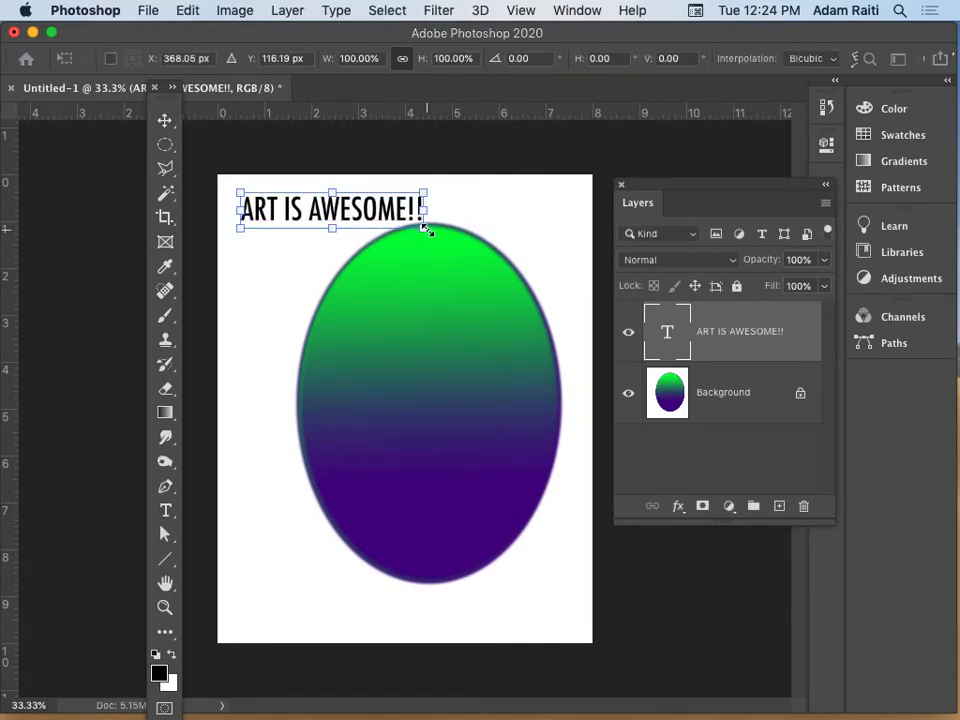
pyautogui.moveTo(426, 230); pyautogui.dragTo(571, 291)
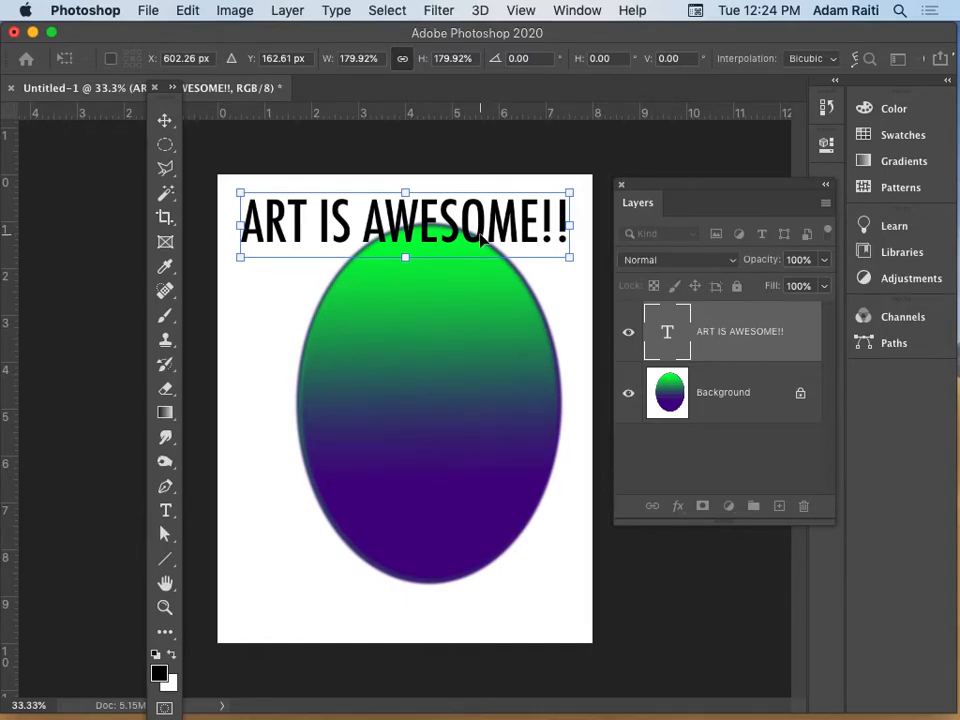
pyautogui.moveTo(585, 198); pyautogui.dragTo(566, 202)
pyautogui.press('Escape')
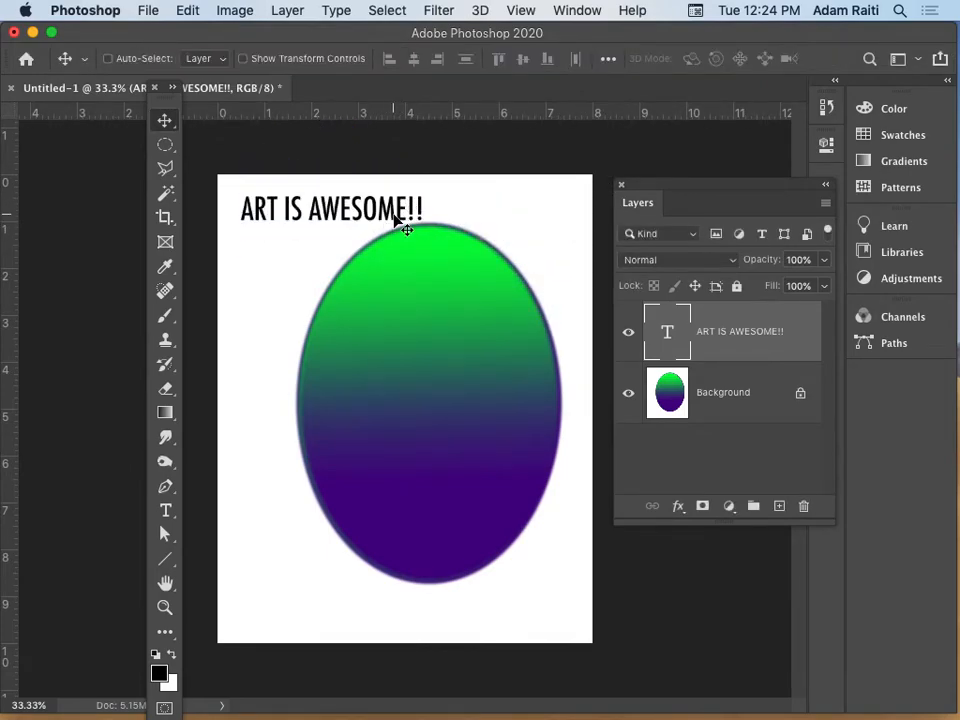
# - Scale the heading text proportionally to about 177% and place it across the top of the page, overlapping the ellipse's upper edge
pyautogui.press('super+t')
pyautogui.moveTo(424, 227); pyautogui.dragTo(557, 300)
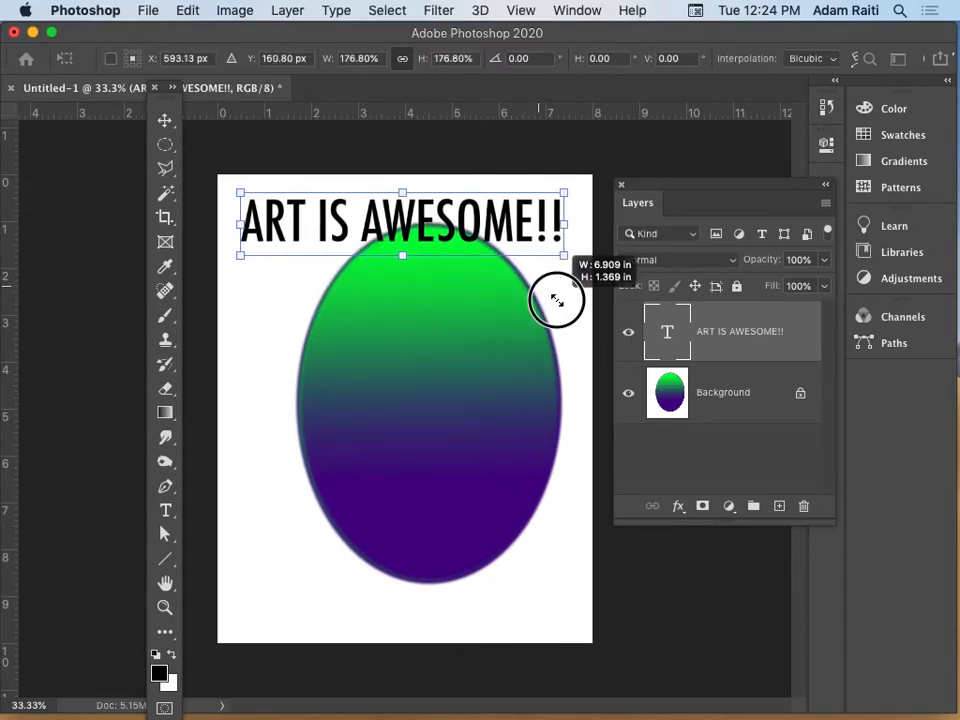
pyautogui.press('Return')
pyautogui.moveTo(519, 234)
pyautogui.mouseDown()
pyautogui.moveTo(534, 231)
pyautogui.moveTo(521, 221)
pyautogui.moveTo(527, 226)
pyautogui.mouseUp()
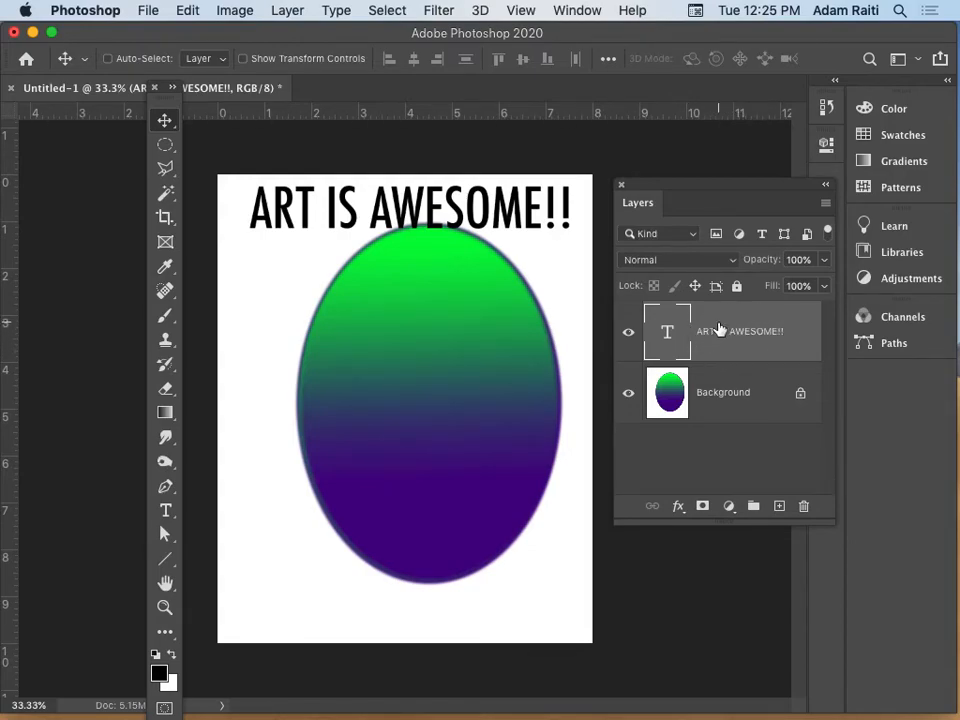
pyautogui.moveTo(548, 222)
pyautogui.mouseDown()
pyautogui.moveTo(536, 264)
pyautogui.moveTo(521, 615)
pyautogui.moveTo(528, 222)
pyautogui.mouseUp()
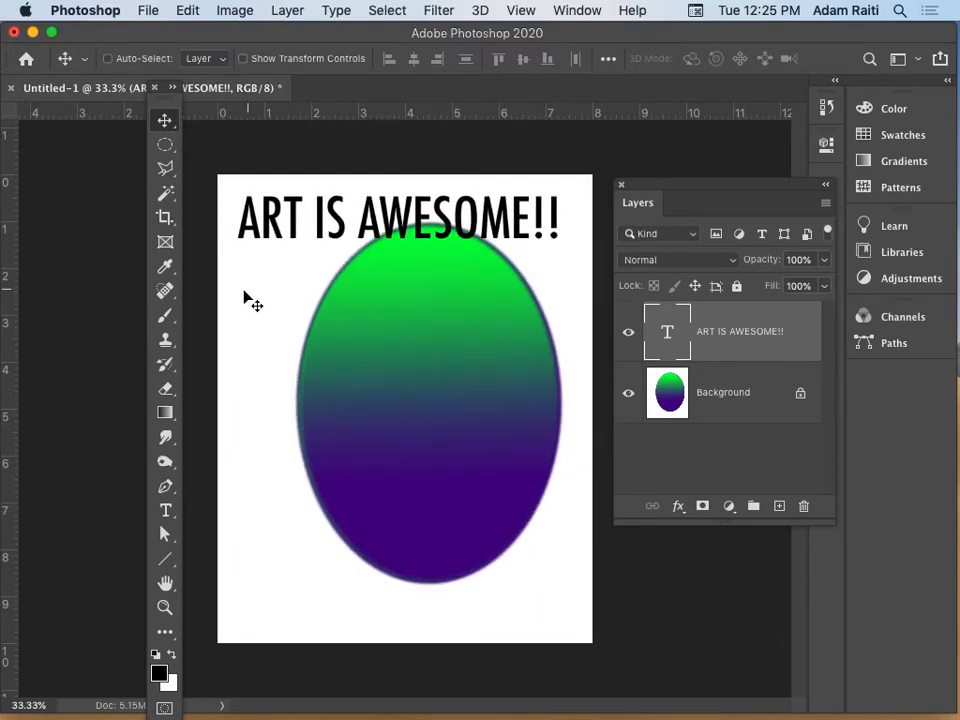
# - Paint a winding soft black brush stroke on the Background layer, from behind the heading down across the ellipse, and reselect the text layer
pyautogui.click(166, 316)
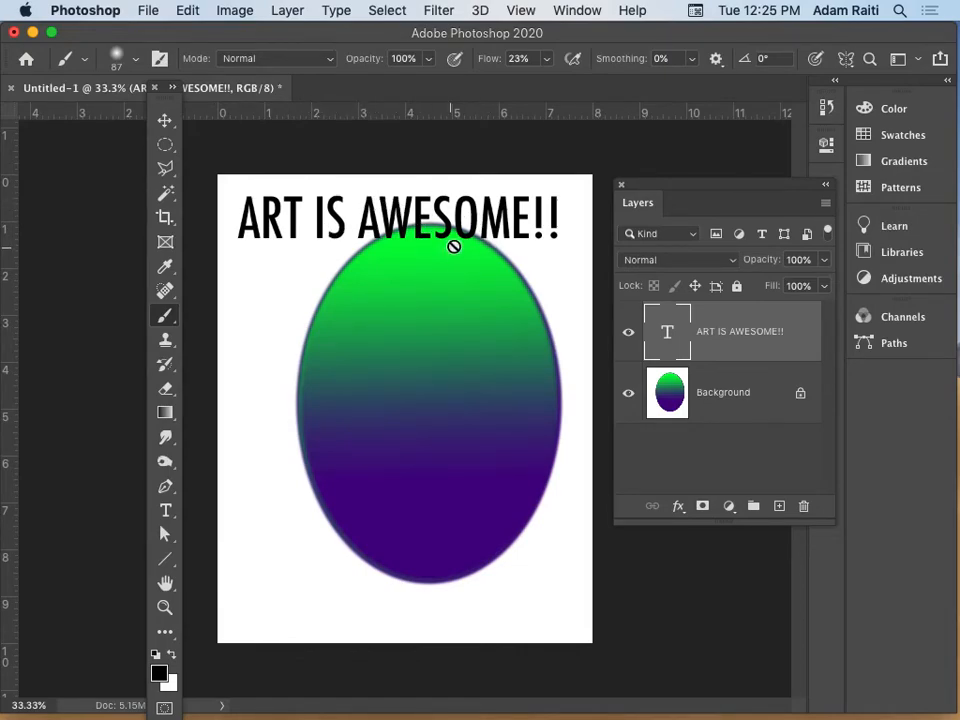
pyautogui.click(726, 393)
pyautogui.moveTo(572, 225)
pyautogui.mouseDown()
pyautogui.moveTo(366, 214)
pyautogui.moveTo(281, 224)
pyautogui.moveTo(234, 250)
pyautogui.moveTo(276, 257)
pyautogui.moveTo(289, 307)
pyautogui.moveTo(386, 283)
pyautogui.moveTo(498, 301)
pyautogui.moveTo(436, 389)
pyautogui.moveTo(437, 491)
pyautogui.moveTo(525, 632)
pyautogui.mouseUp()
pyautogui.click(748, 332)
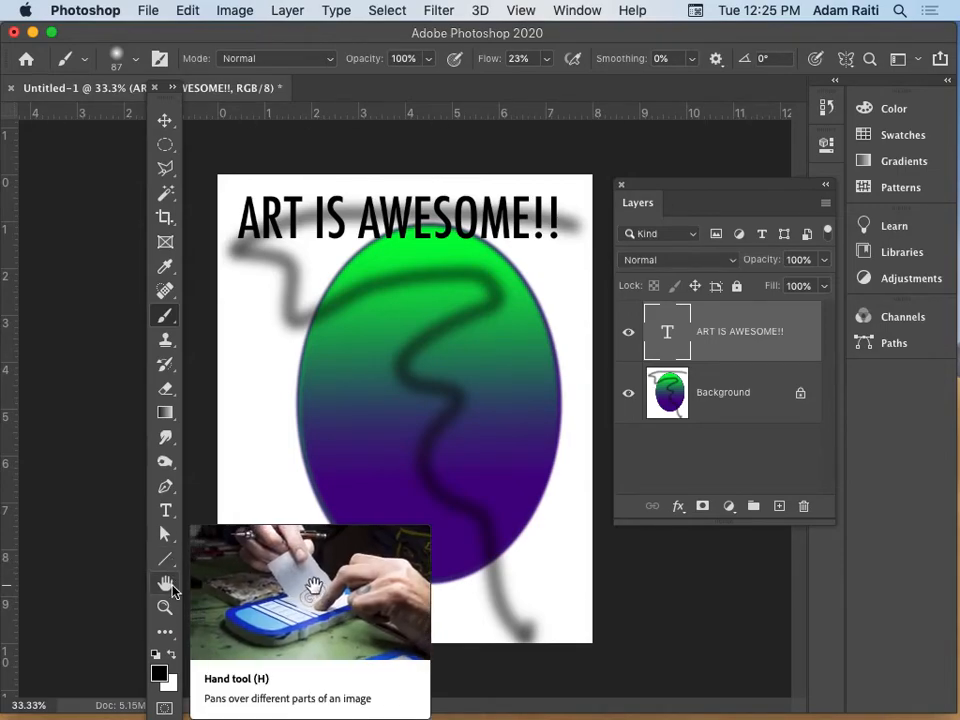
# - Zoom in on the middle of the ellipse to 66.67% with the Zoom tool and zoom back out to 33.33%
pyautogui.click(170, 589)
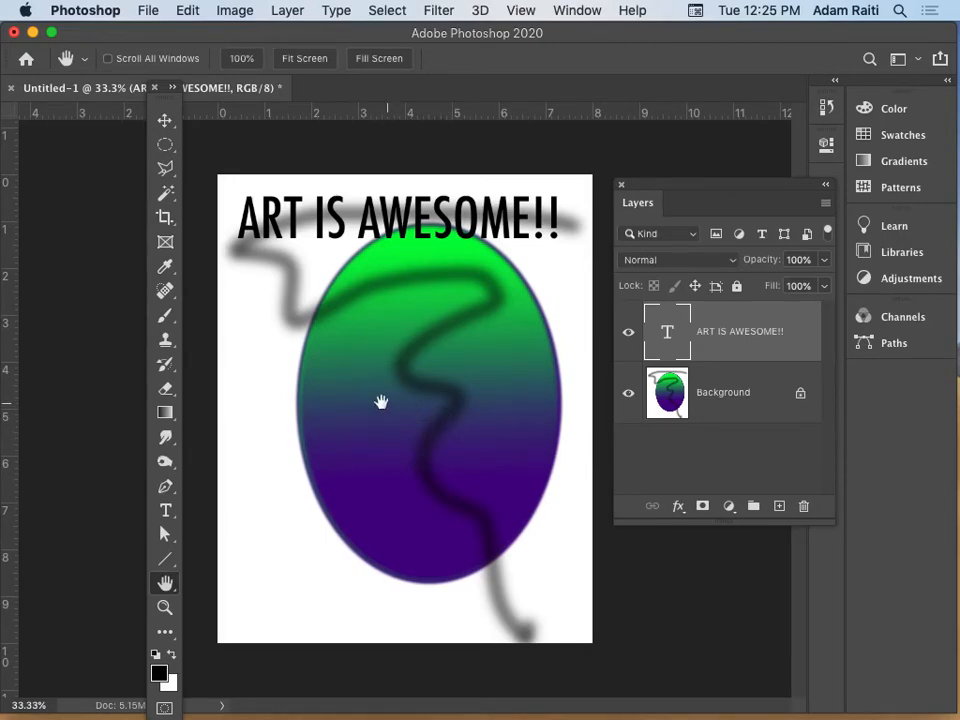
pyautogui.click(164, 610)
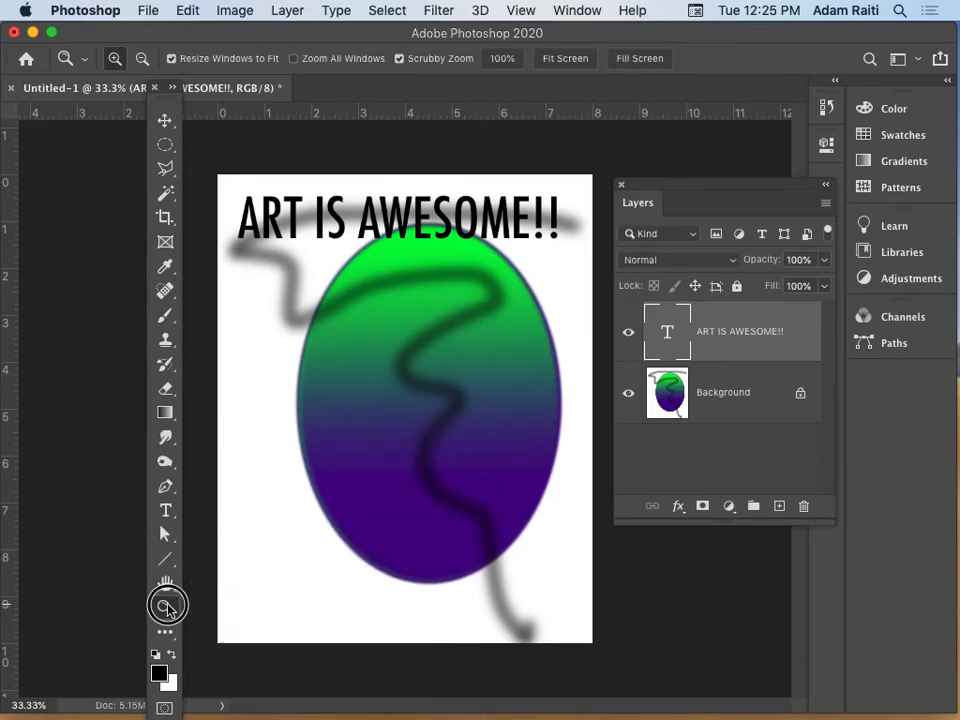
pyautogui.click(429, 390)
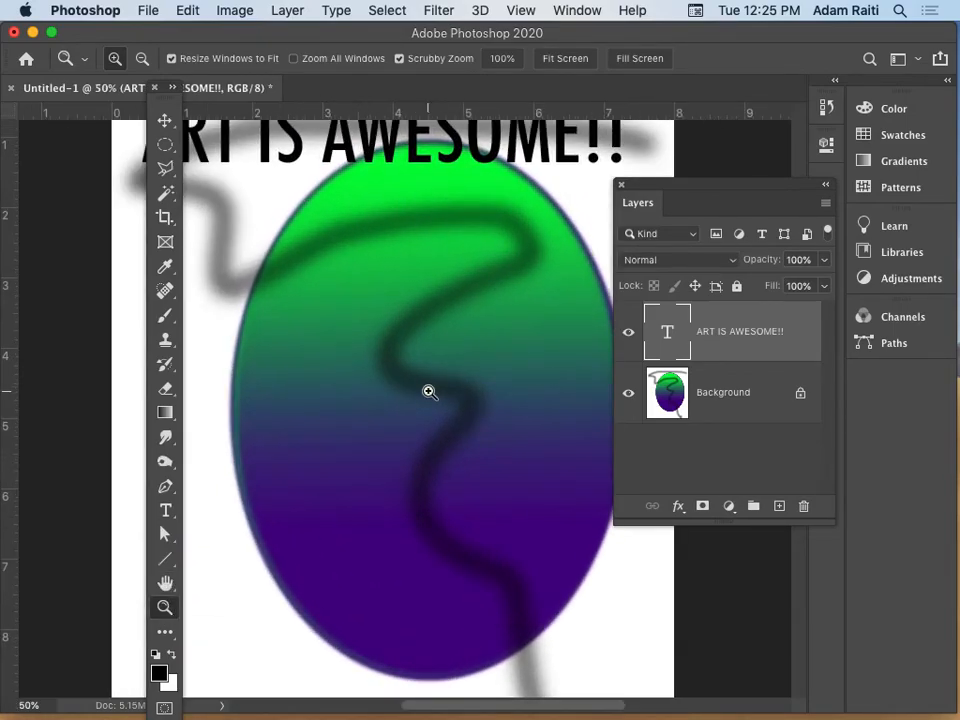
pyautogui.click(429, 391)
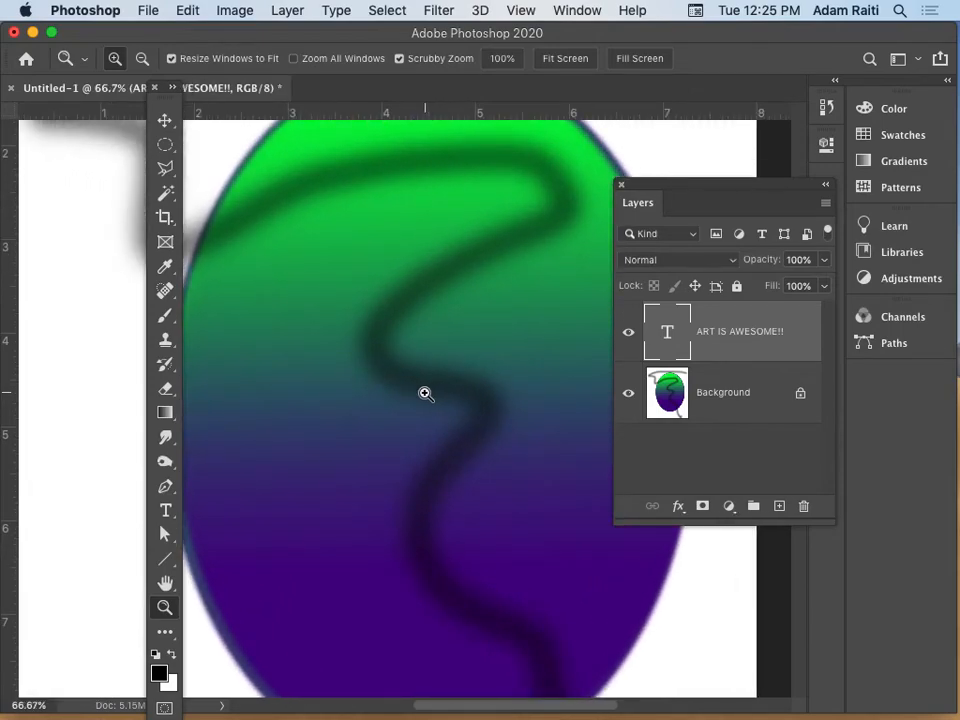
pyautogui.press('alt')
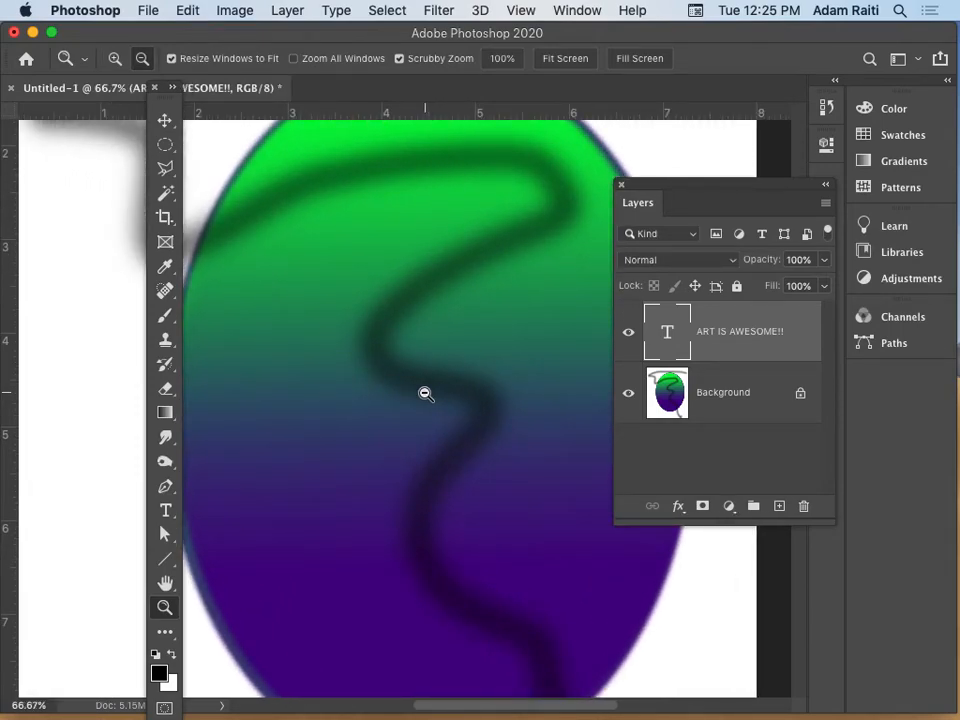
pyautogui.keyDown('alt'); pyautogui.click(425, 393); pyautogui.keyUp('alt')
pyautogui.keyDown('alt'); pyautogui.click(425, 393); pyautogui.keyUp('alt')
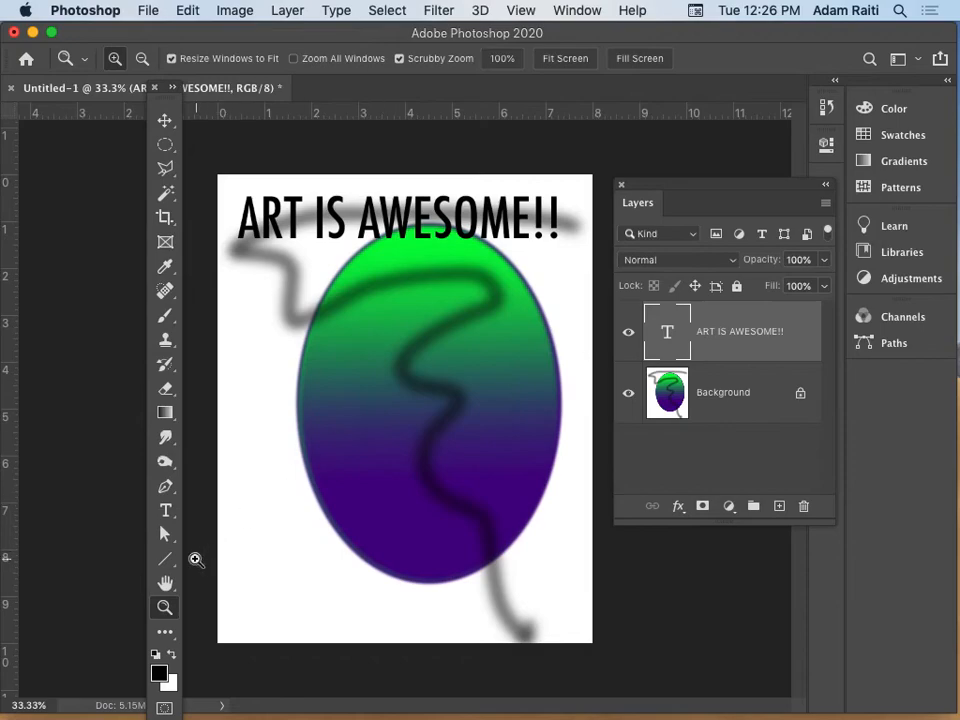
# - Activate the Polygonal Lasso tool and practise temporary zooming in and out on the ellipse's centre without leaving it, finishing at 33.33%
pyautogui.click(165, 168)
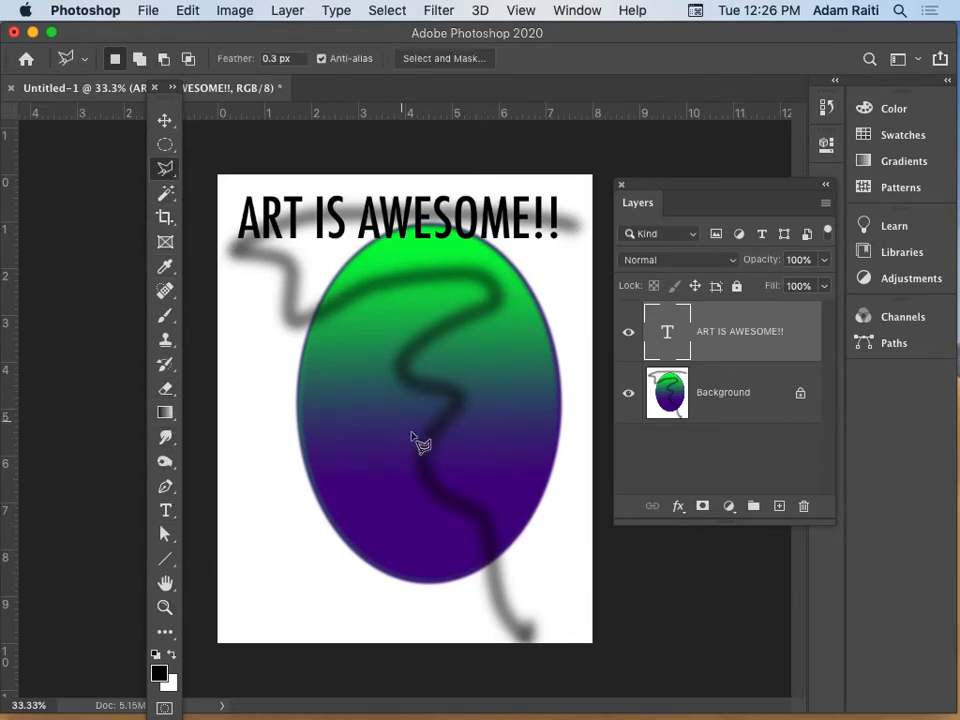
pyautogui.click(432, 373)
pyautogui.click(426, 378)
pyautogui.click(426, 378)
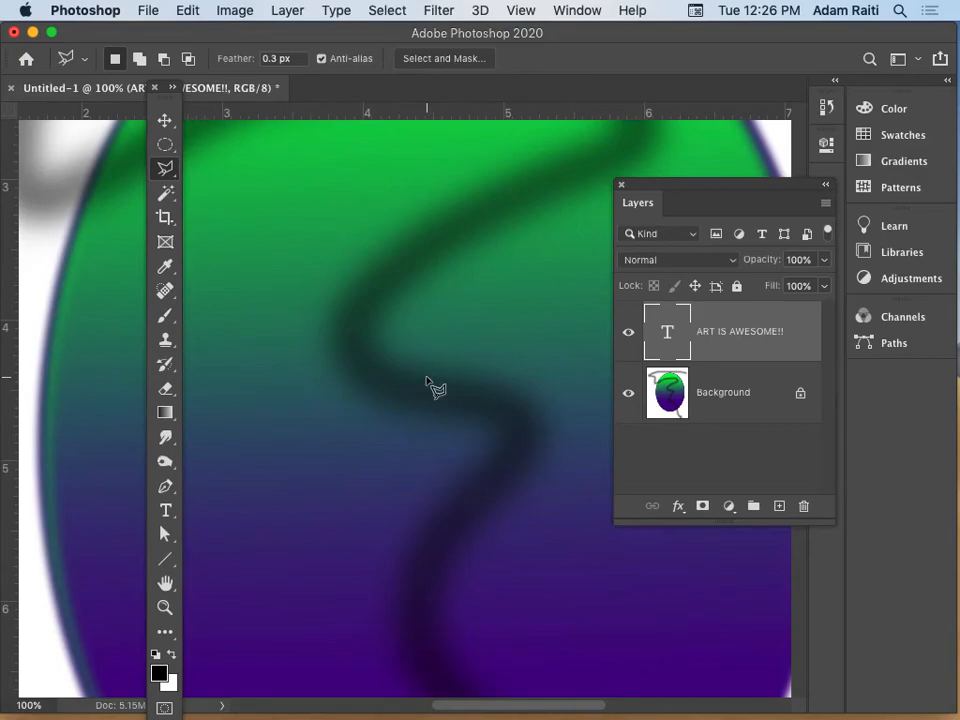
pyautogui.keyDown('alt'); pyautogui.click(450, 403); pyautogui.keyUp('alt')
pyautogui.keyDown('alt'); pyautogui.click(450, 403); pyautogui.keyUp('alt')
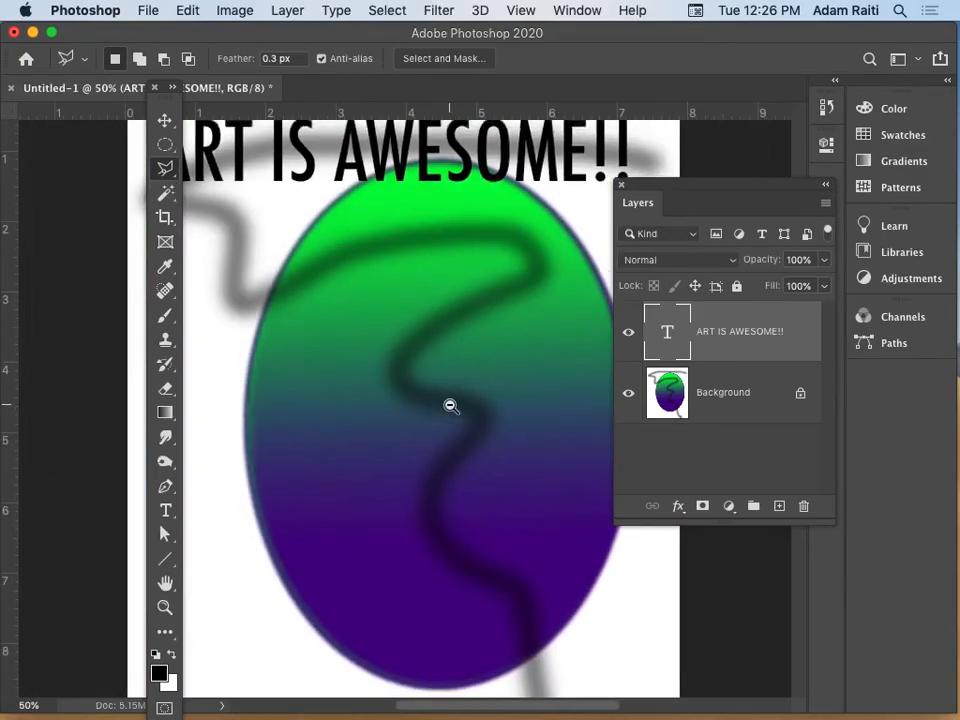
pyautogui.keyDown('alt'); pyautogui.click(446, 400); pyautogui.keyUp('alt')
pyautogui.keyDown('alt'); pyautogui.click(444, 399); pyautogui.keyUp('alt')
pyautogui.click(434, 392)
pyautogui.click(434, 392)
pyautogui.click(434, 392)
pyautogui.click(435, 391)
pyautogui.keyDown('alt'); pyautogui.click(435, 392); pyautogui.keyUp('alt')
pyautogui.keyDown('alt'); pyautogui.click(435, 392); pyautogui.keyUp('alt')
pyautogui.keyDown('alt'); pyautogui.click(434, 393); pyautogui.keyUp('alt')
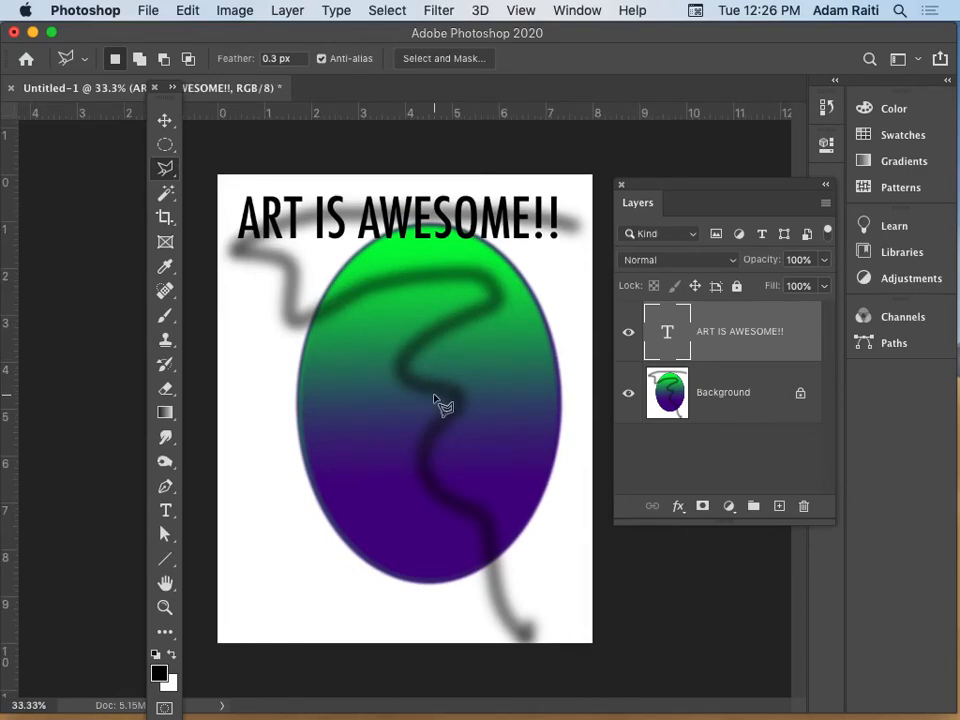
# - Practise stepping the whole view's magnification repeatedly between 25% and 300%, finishing at 33.33%
pyautogui.press('super+minus')
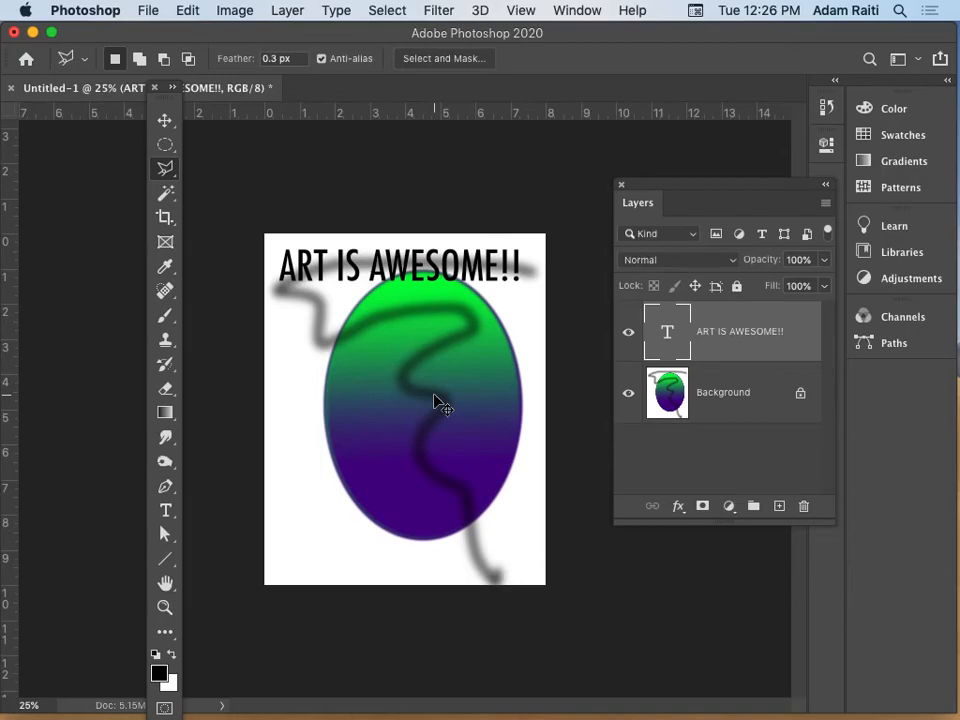
pyautogui.press('super+equal')
pyautogui.press('super+equal')
pyautogui.press('super+plus')
pyautogui.press('super+plus')
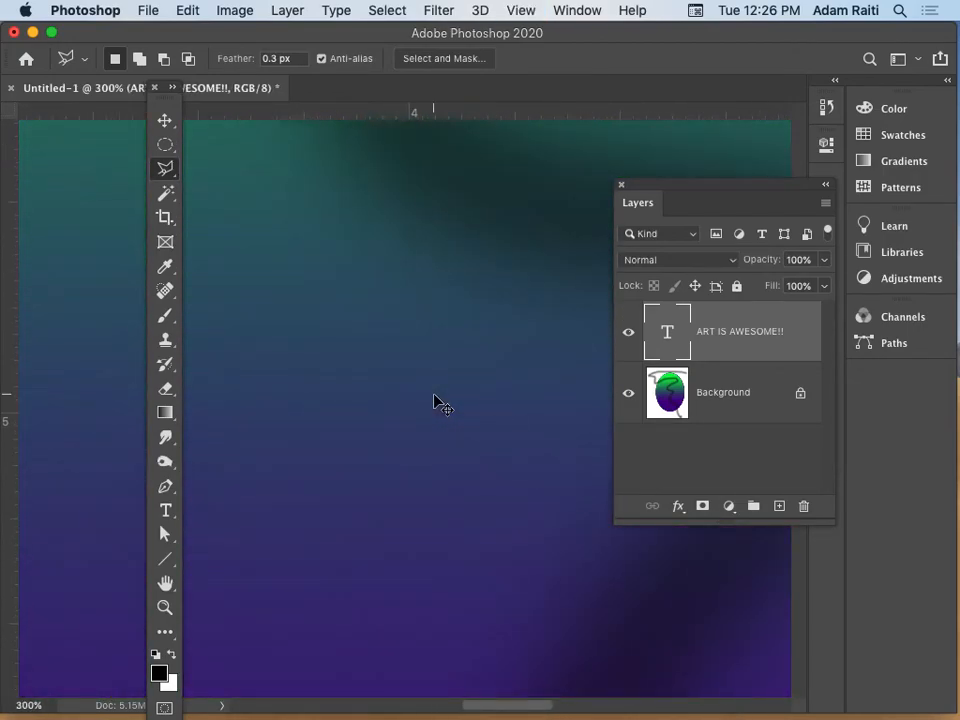
pyautogui.press('super+minus')
pyautogui.press('super+minus')
pyautogui.press('super+minus')
pyautogui.press('super+minus')
pyautogui.press('super+minus')
pyautogui.press('super+minus')
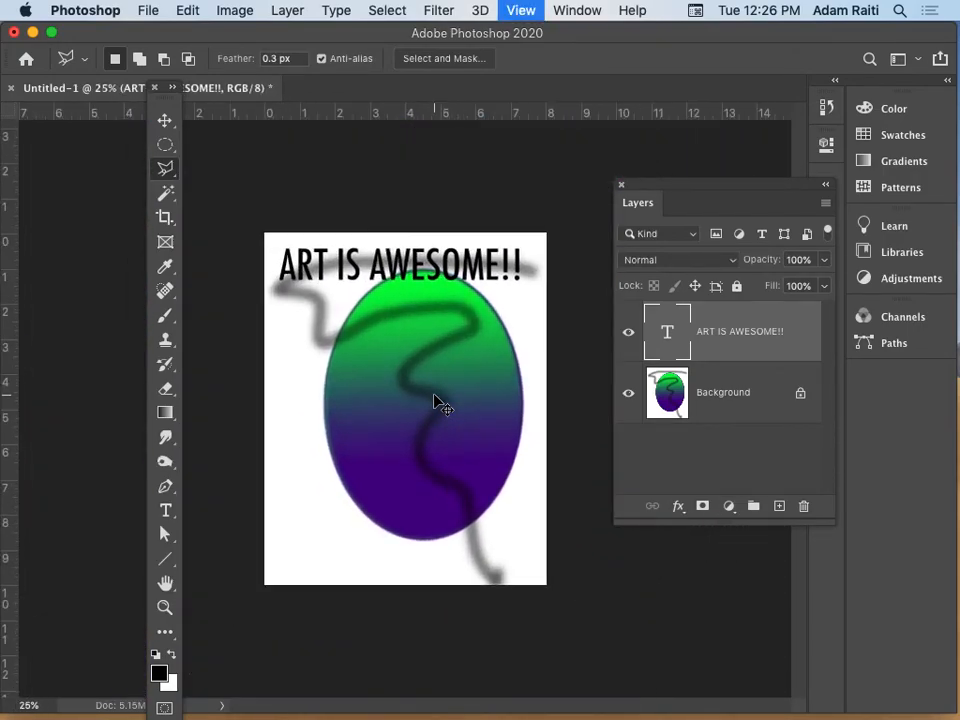
pyautogui.press('super+plus')
pyautogui.press('super+plus')
pyautogui.press('super+plus')
pyautogui.press('super+plus')
pyautogui.press('super+plus')
pyautogui.press('super+plus')
pyautogui.press('super+minus')
pyautogui.press('super+minus')
pyautogui.press('super+minus')
pyautogui.press('super+minus')
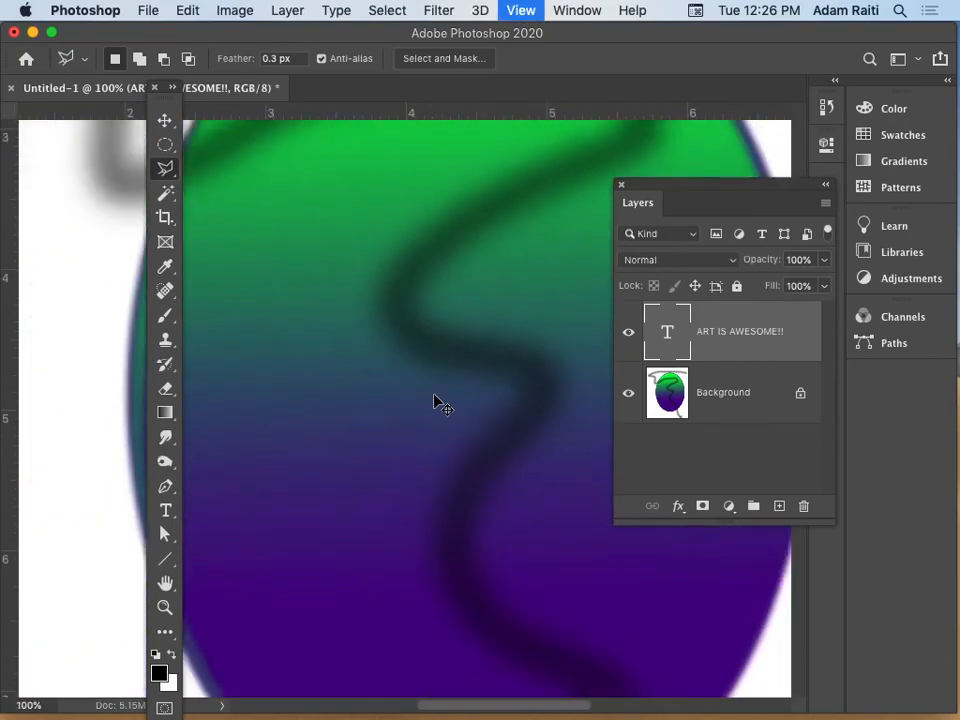
pyautogui.press('super+plus')
pyautogui.press('super+minus')
pyautogui.press('super+minus')
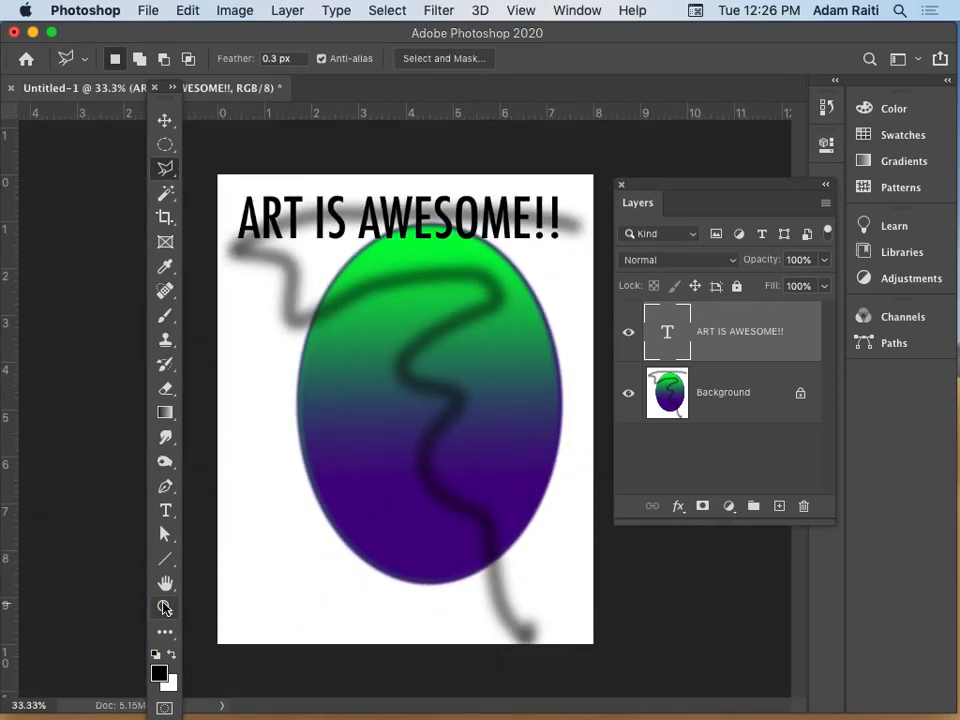
# - Magnify the ellipse to 200% and pan with the Hand tool up to the heading and along its letters
pyautogui.click(421, 462)
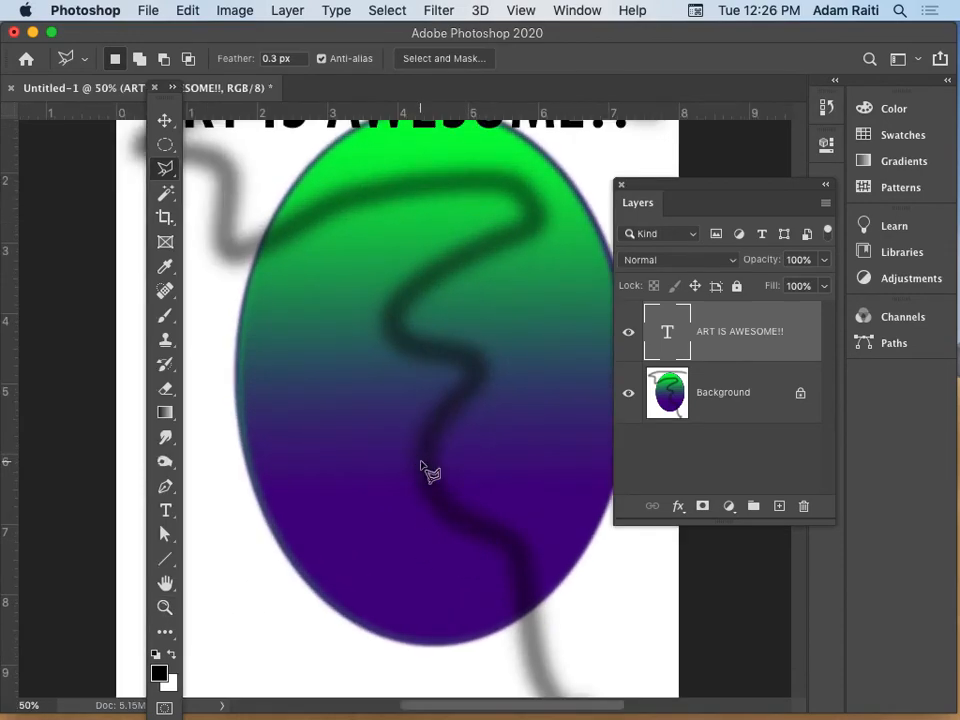
pyautogui.click(432, 407)
pyautogui.doubleClick(450, 396)
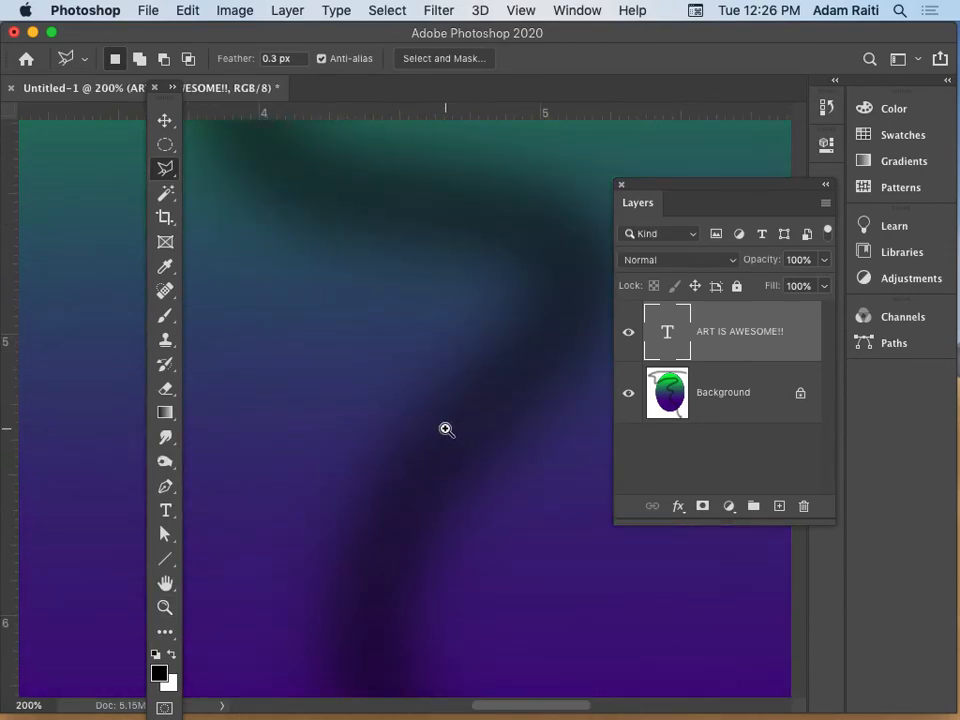
pyautogui.click(167, 585)
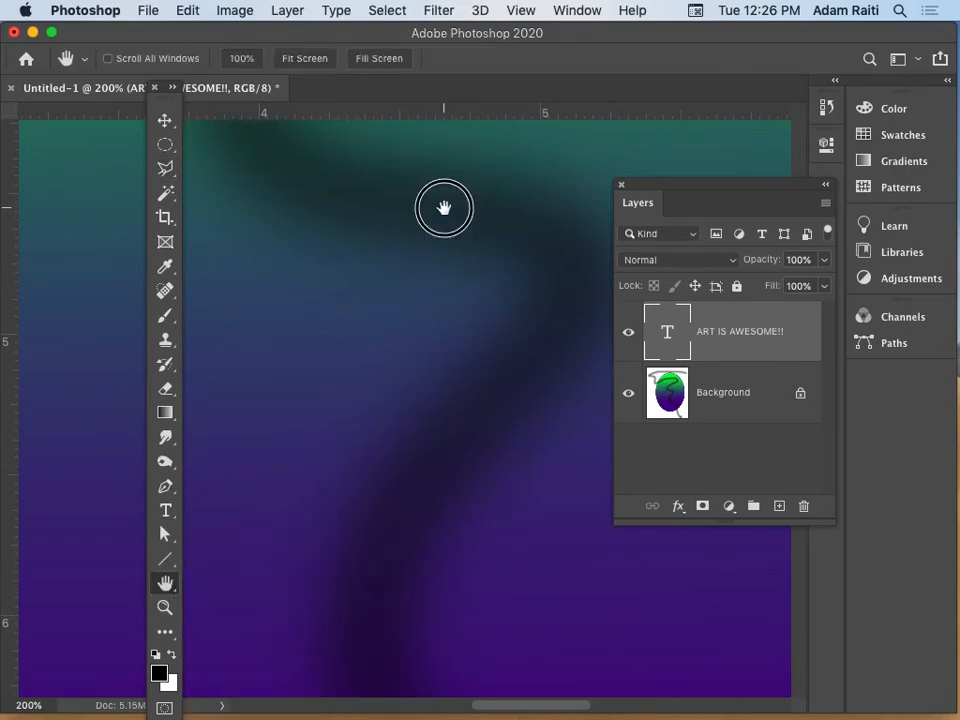
pyautogui.moveTo(444, 205); pyautogui.dragTo(529, 643)
pyautogui.moveTo(508, 193); pyautogui.dragTo(459, 408)
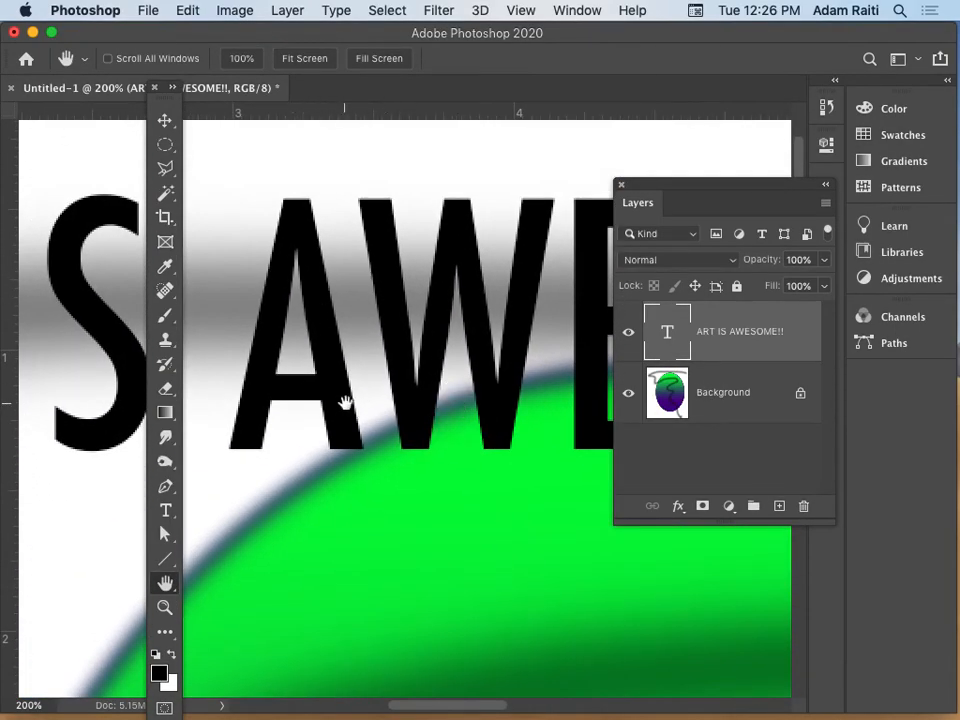
pyautogui.moveTo(401, 333); pyautogui.dragTo(364, 339)
pyautogui.moveTo(600, 326); pyautogui.dragTo(313, 289)
pyautogui.moveTo(500, 310); pyautogui.dragTo(378, 336)
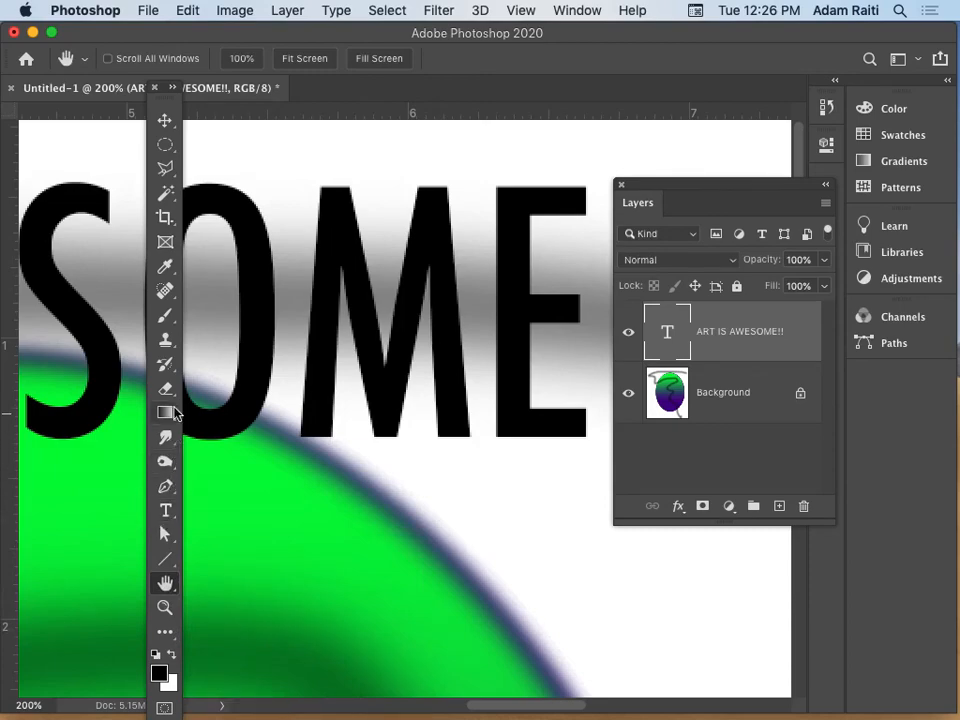
# - Paint a soft black spot on the Background layer behind the base of the M in "AWESOME"
pyautogui.click(166, 318)
pyautogui.click(675, 392)
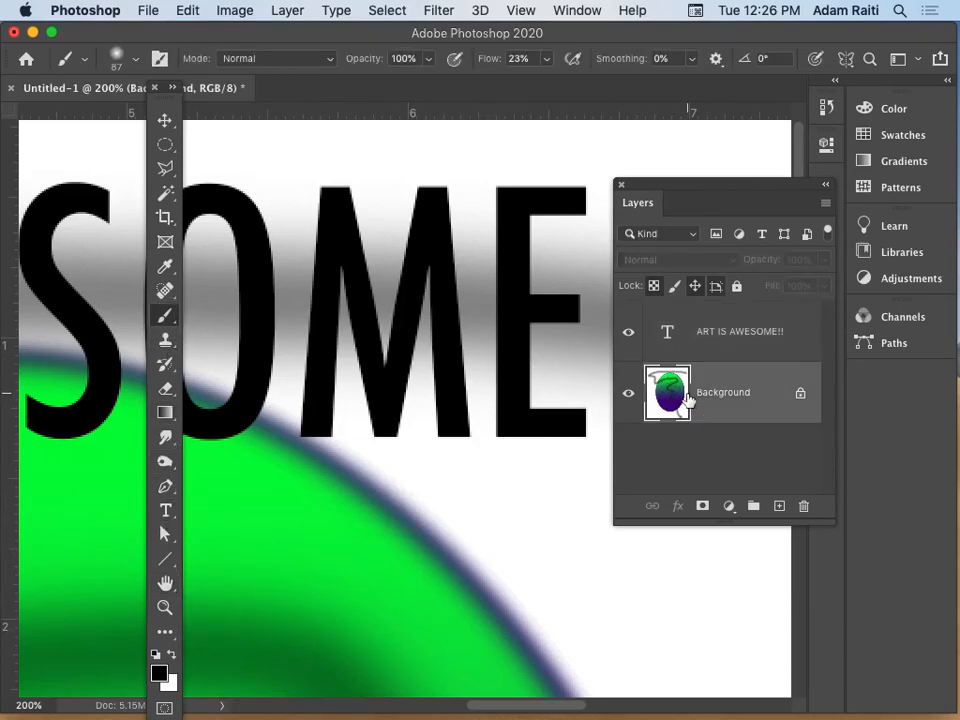
pyautogui.moveTo(403, 435)
pyautogui.mouseDown()
pyautogui.moveTo(359, 426)
pyautogui.moveTo(504, 441)
pyautogui.moveTo(388, 433)
pyautogui.moveTo(431, 433)
pyautogui.mouseUp()
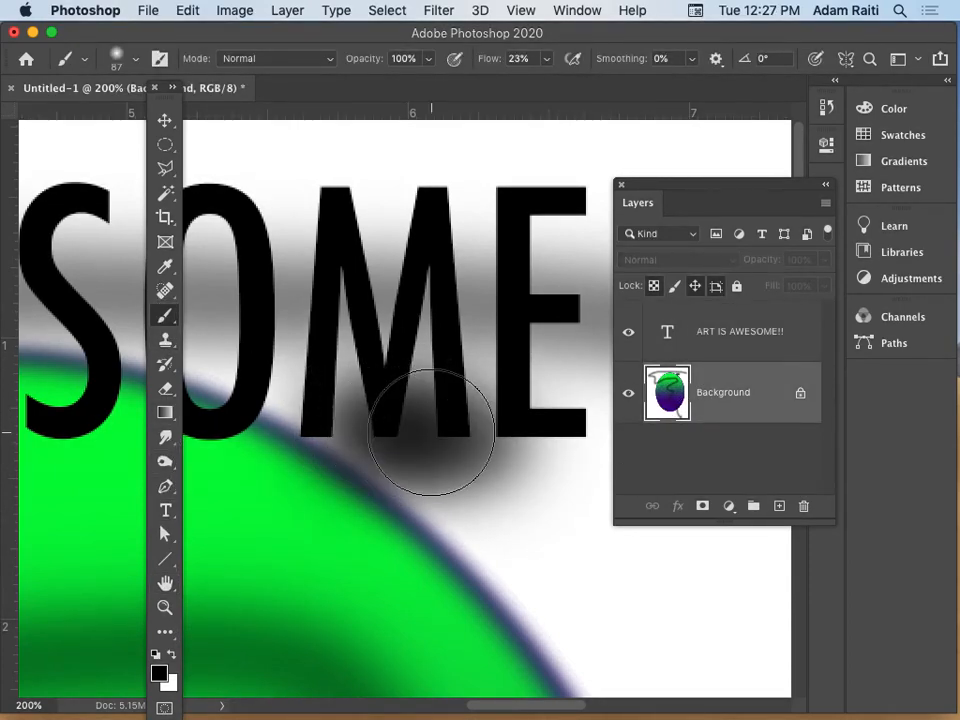
# - Paint a soft black spot on the Background layer behind the first E in "AWESOME"
pyautogui.click(166, 588)
pyautogui.moveTo(306, 413); pyautogui.dragTo(583, 411)
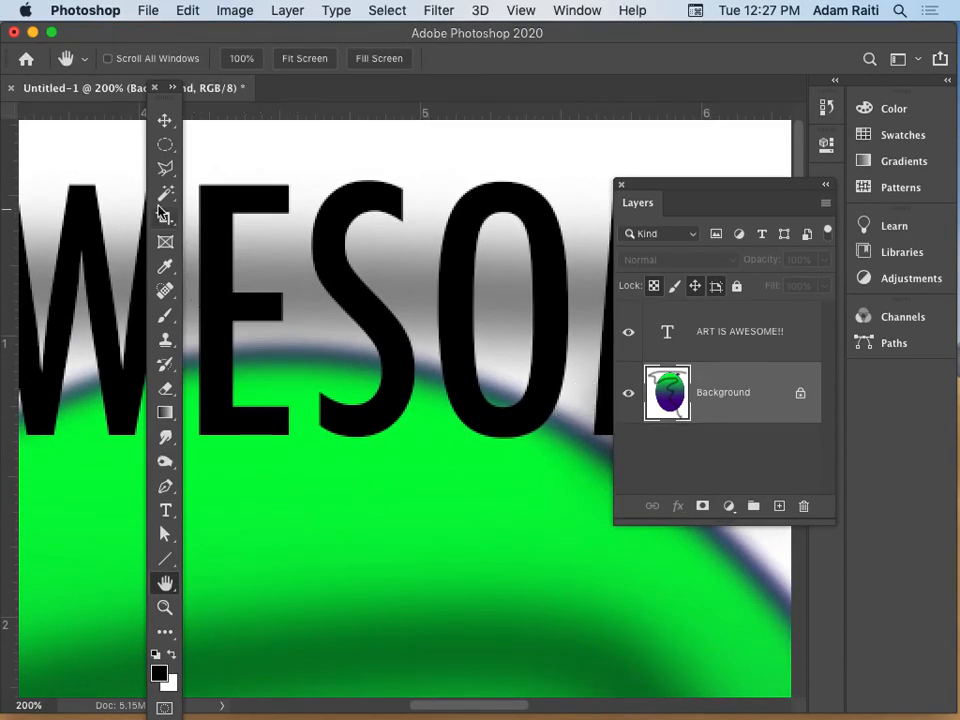
pyautogui.click(165, 317)
pyautogui.press('space')
pyautogui.moveTo(325, 488); pyautogui.dragTo(518, 460)
pyautogui.moveTo(472, 388)
pyautogui.mouseDown()
pyautogui.moveTo(440, 395)
pyautogui.moveTo(519, 406)
pyautogui.moveTo(407, 375)
pyautogui.moveTo(414, 386)
pyautogui.mouseUp()
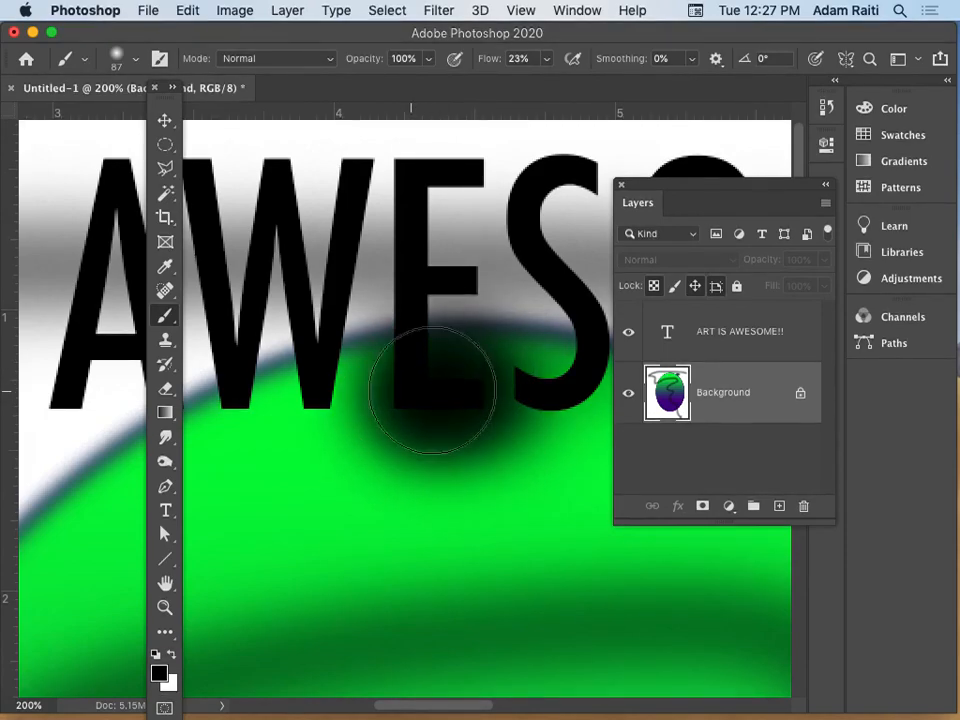
# - Paint a soft black spot on the Background layer behind the A in "AWESOME" and bring "ART IS" into view
pyautogui.press('space')
pyautogui.moveTo(279, 433); pyautogui.dragTo(517, 447)
pyautogui.moveTo(385, 393)
pyautogui.mouseDown()
pyautogui.moveTo(349, 399)
pyautogui.moveTo(333, 388)
pyautogui.moveTo(596, 422)
pyautogui.mouseUp()
pyautogui.press('space')
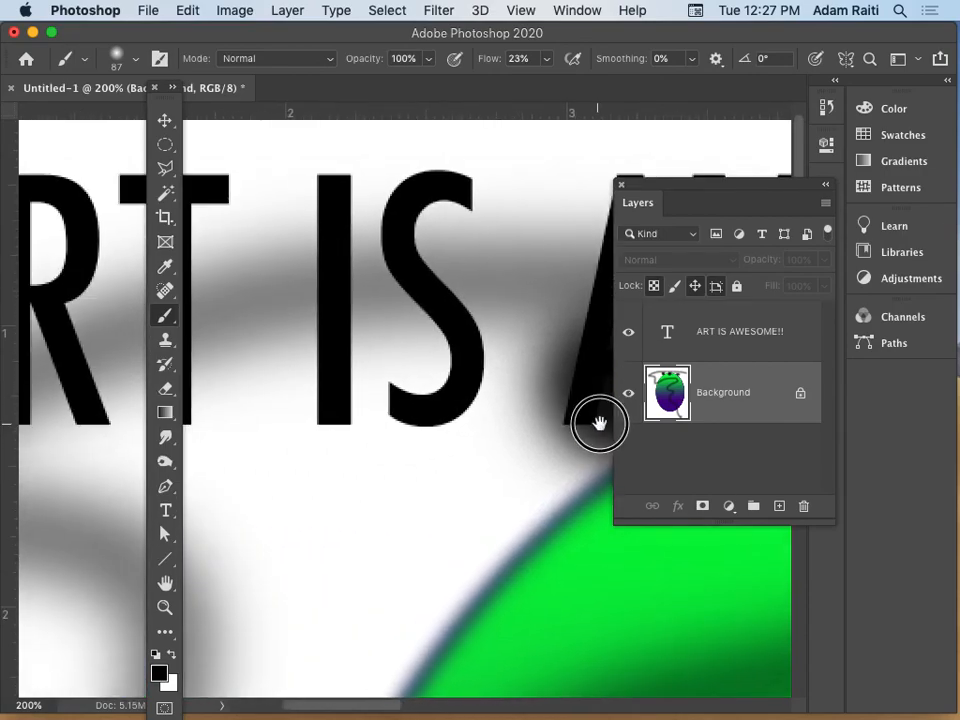
# - Paint soft black spots on the Background layer behind the base of "IS", between R and T, inside the R and behind the A of "ART"
pyautogui.moveTo(407, 386)
pyautogui.mouseDown()
pyautogui.moveTo(358, 360)
pyautogui.moveTo(358, 390)
pyautogui.mouseUp()
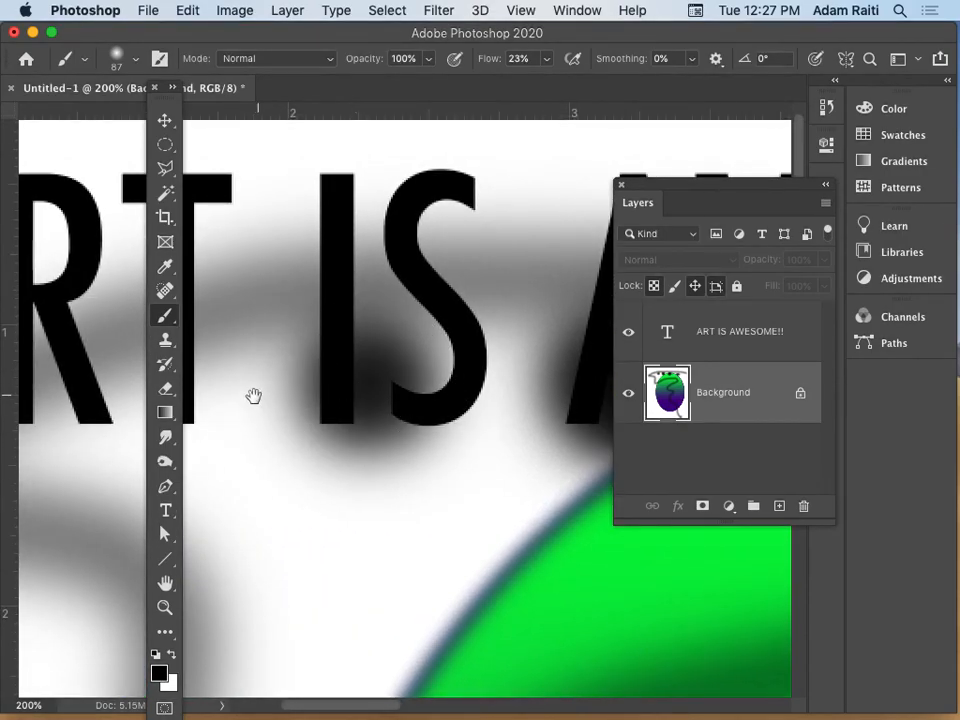
pyautogui.moveTo(256, 394); pyautogui.dragTo(520, 436)
pyautogui.moveTo(386, 407)
pyautogui.mouseDown()
pyautogui.moveTo(381, 429)
pyautogui.moveTo(400, 416)
pyautogui.mouseUp()
pyautogui.moveTo(240, 210)
pyautogui.mouseDown()
pyautogui.moveTo(321, 281)
pyautogui.moveTo(250, 220)
pyautogui.mouseUp()
pyautogui.moveTo(324, 335); pyautogui.dragTo(495, 318)
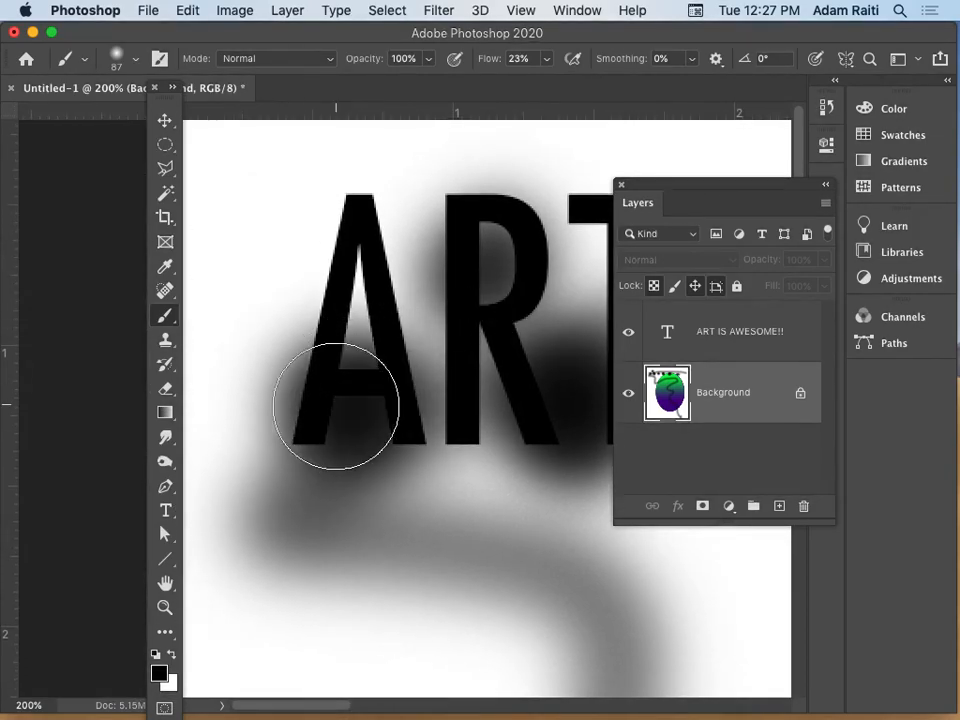
# - Paint a large, solid black soft-edged spot over the dark squiggle near the middle of the green-to-purple ellipse on the Background layer
pyautogui.moveTo(334, 404); pyautogui.dragTo(161, 317)
pyautogui.moveTo(527, 506); pyautogui.dragTo(133, 346)
pyautogui.moveTo(528, 534); pyautogui.dragTo(392, 205)
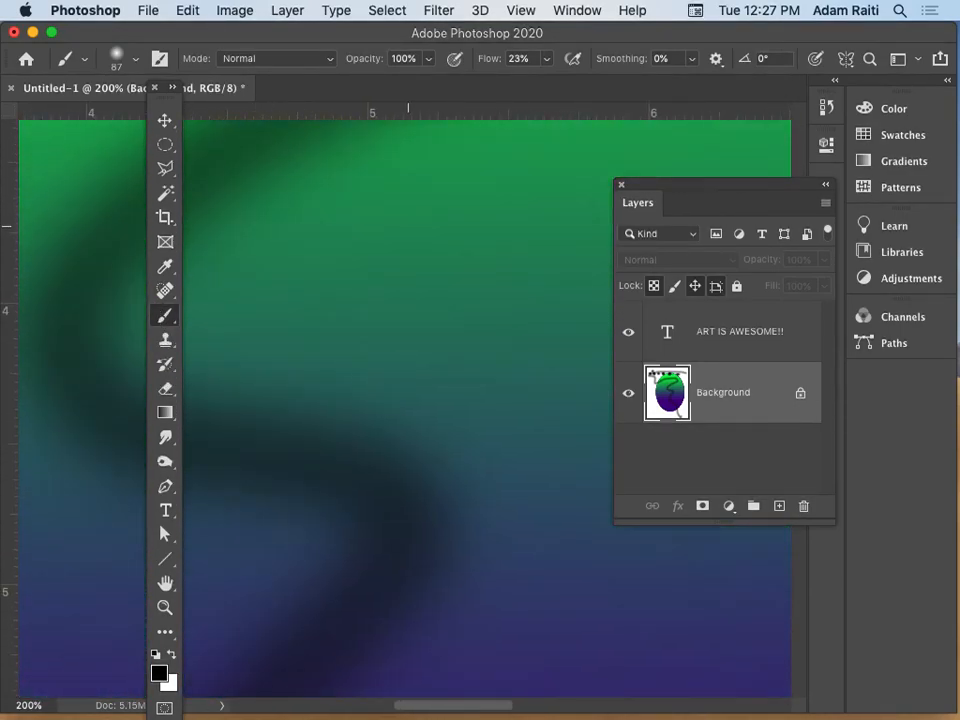
pyautogui.click(352, 393)
pyautogui.moveTo(389, 361)
pyautogui.mouseDown()
pyautogui.moveTo(423, 336)
pyautogui.moveTo(359, 405)
pyautogui.mouseUp()
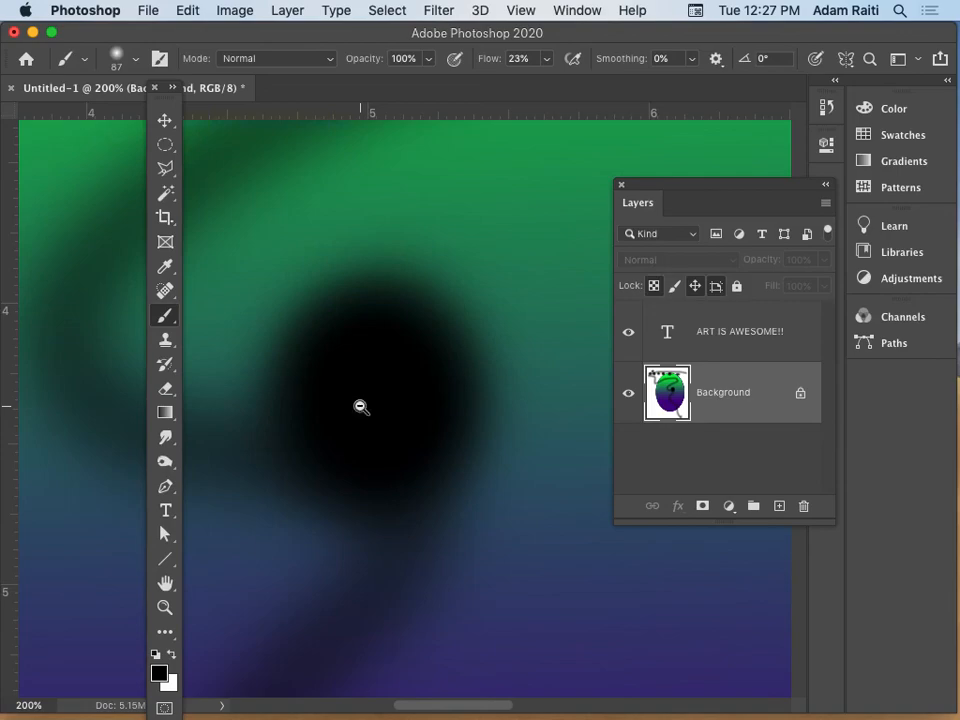
# - Zoom out from the painted spot, then zoom back into the ellipse to 400% to compare magnifications
pyautogui.keyDown('alt'); pyautogui.keyDown('super'); pyautogui.click(392, 401); pyautogui.keyUp('super'); pyautogui.keyUp('alt')
pyautogui.keyDown('alt'); pyautogui.keyDown('super'); pyautogui.click(420, 403); pyautogui.keyUp('super'); pyautogui.keyUp('alt')
pyautogui.keyDown('alt'); pyautogui.keyDown('super'); pyautogui.click(420, 403); pyautogui.keyUp('super'); pyautogui.keyUp('alt')
pyautogui.keyDown('alt'); pyautogui.keyDown('super'); pyautogui.click(420, 403); pyautogui.keyUp('super'); pyautogui.keyUp('alt')
pyautogui.keyDown('alt'); pyautogui.keyDown('super'); pyautogui.click(420, 402); pyautogui.keyUp('super'); pyautogui.keyUp('alt')
pyautogui.keyDown('alt'); pyautogui.keyDown('super'); pyautogui.click(420, 401); pyautogui.keyUp('super'); pyautogui.keyUp('alt')
pyautogui.keyDown('super'); pyautogui.click(378, 386); pyautogui.keyUp('super')
pyautogui.keyDown('super'); pyautogui.click(378, 386); pyautogui.keyUp('super')
pyautogui.keyDown('super'); pyautogui.click(378, 386); pyautogui.keyUp('super')
pyautogui.keyDown('super'); pyautogui.click(378, 386); pyautogui.keyUp('super')
pyautogui.keyDown('super'); pyautogui.click(378, 386); pyautogui.keyUp('super')
pyautogui.keyDown('super'); pyautogui.click(378, 386); pyautogui.keyUp('super')
pyautogui.keyDown('super'); pyautogui.click(378, 386); pyautogui.keyUp('super')
pyautogui.keyDown('super'); pyautogui.click(378, 386); pyautogui.keyUp('super')
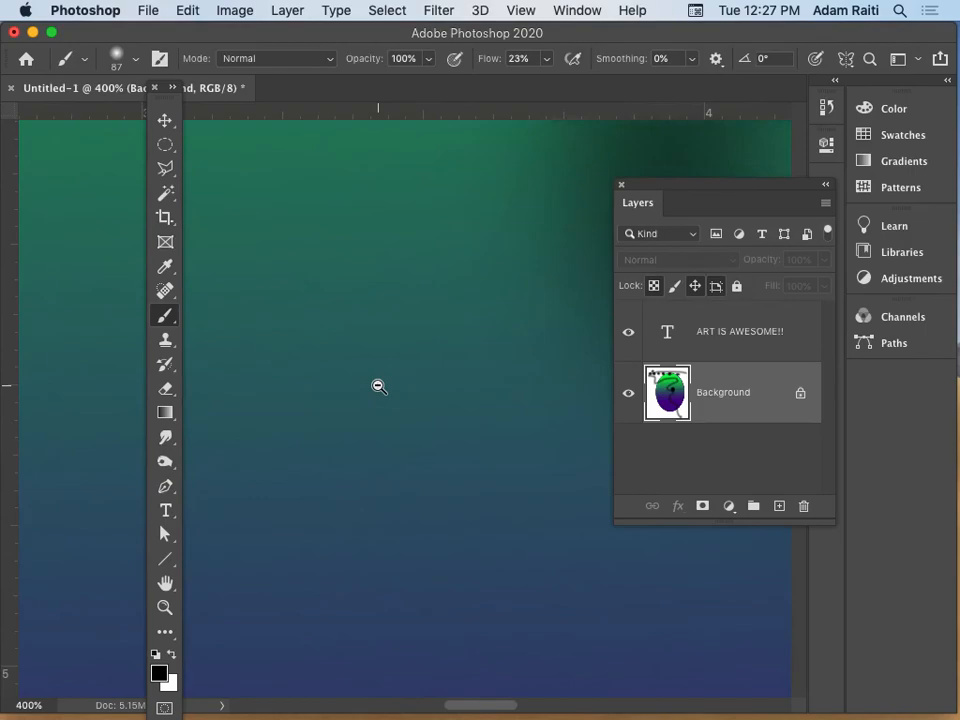
# - Zoom out to 16.67%, back in on the ellipse, and out again to view the whole page at 12.5%
pyautogui.keyDown('alt'); pyautogui.keyDown('super'); pyautogui.click(378, 390); pyautogui.keyUp('super'); pyautogui.keyUp('alt')
pyautogui.keyDown('alt'); pyautogui.keyDown('super'); pyautogui.click(378, 390); pyautogui.keyUp('super'); pyautogui.keyUp('alt')
pyautogui.keyDown('alt'); pyautogui.keyDown('super'); pyautogui.click(378, 390); pyautogui.keyUp('super'); pyautogui.keyUp('alt')
pyautogui.keyDown('alt'); pyautogui.keyDown('super'); pyautogui.click(378, 390); pyautogui.keyUp('super'); pyautogui.keyUp('alt')
pyautogui.keyDown('alt'); pyautogui.keyDown('super'); pyautogui.click(378, 390); pyautogui.keyUp('super'); pyautogui.keyUp('alt')
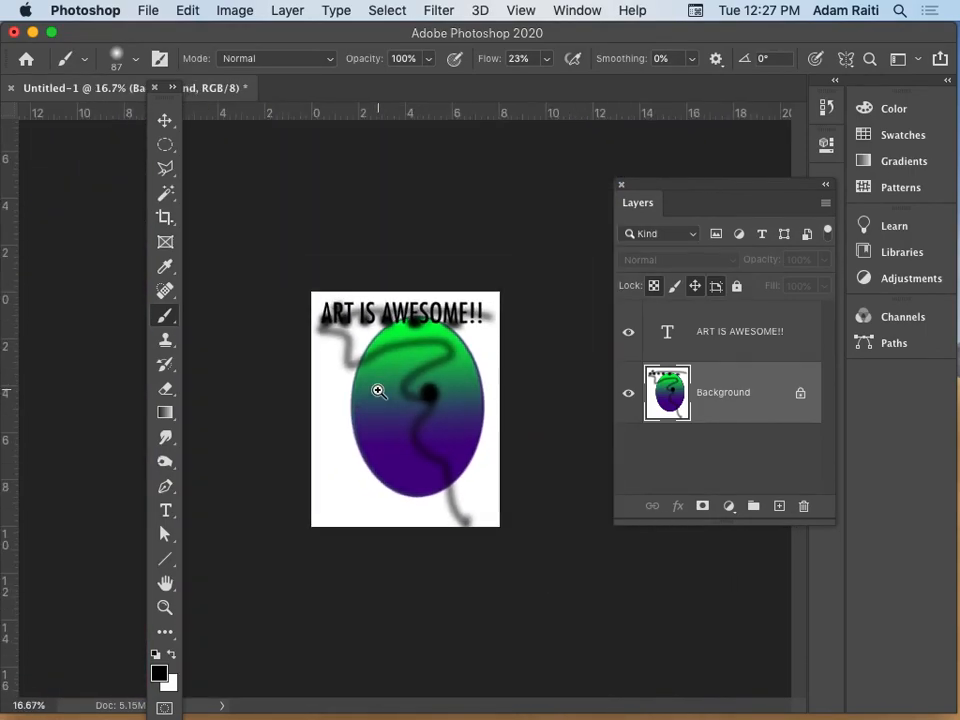
pyautogui.keyDown('super'); pyautogui.click(378, 390); pyautogui.keyUp('super')
pyautogui.keyDown('super'); pyautogui.click(378, 390); pyautogui.keyUp('super')
pyautogui.keyDown('super'); pyautogui.click(378, 390); pyautogui.keyUp('super')
pyautogui.keyDown('super'); pyautogui.click(378, 390); pyautogui.keyUp('super')
pyautogui.keyDown('super'); pyautogui.click(378, 390); pyautogui.keyUp('super')
pyautogui.keyDown('alt'); pyautogui.keyDown('super'); pyautogui.click(378, 390); pyautogui.keyUp('super'); pyautogui.keyUp('alt')
pyautogui.keyDown('alt'); pyautogui.keyDown('super'); pyautogui.click(378, 390); pyautogui.keyUp('super'); pyautogui.keyUp('alt')
pyautogui.keyDown('alt'); pyautogui.keyDown('super'); pyautogui.click(378, 390); pyautogui.keyUp('super'); pyautogui.keyUp('alt')
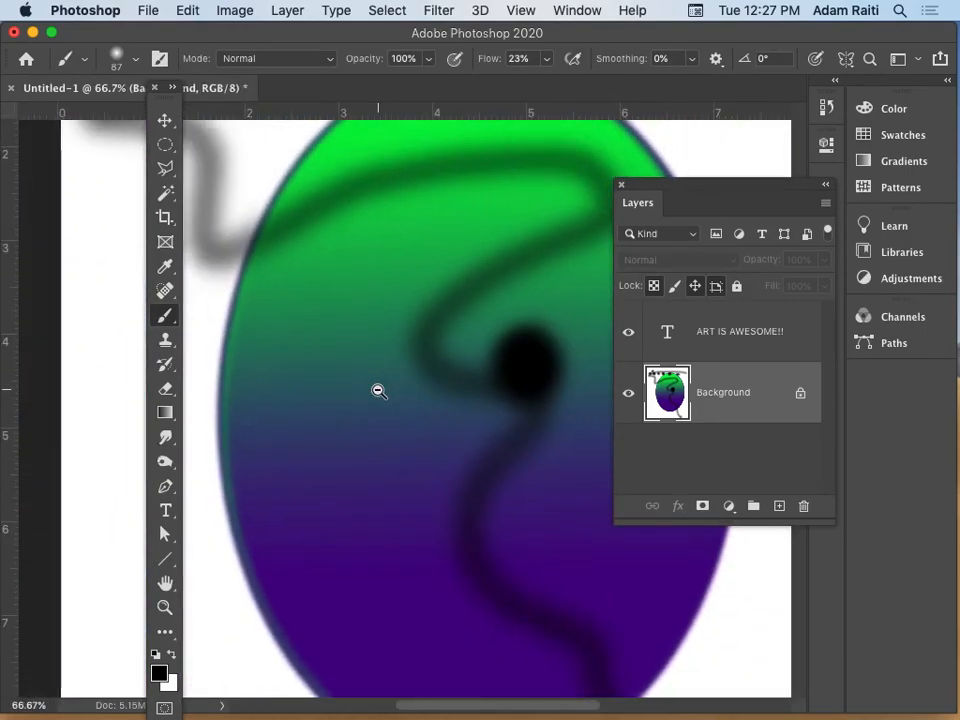
pyautogui.keyDown('alt'); pyautogui.keyDown('super'); pyautogui.click(378, 390); pyautogui.keyUp('super'); pyautogui.keyUp('alt')
pyautogui.keyDown('alt'); pyautogui.keyDown('super'); pyautogui.click(378, 390); pyautogui.keyUp('super'); pyautogui.keyUp('alt')
pyautogui.keyDown('alt'); pyautogui.keyDown('super'); pyautogui.click(378, 390); pyautogui.keyUp('super'); pyautogui.keyUp('alt')
pyautogui.keyDown('alt'); pyautogui.keyDown('super'); pyautogui.click(378, 390); pyautogui.keyUp('super'); pyautogui.keyUp('alt')
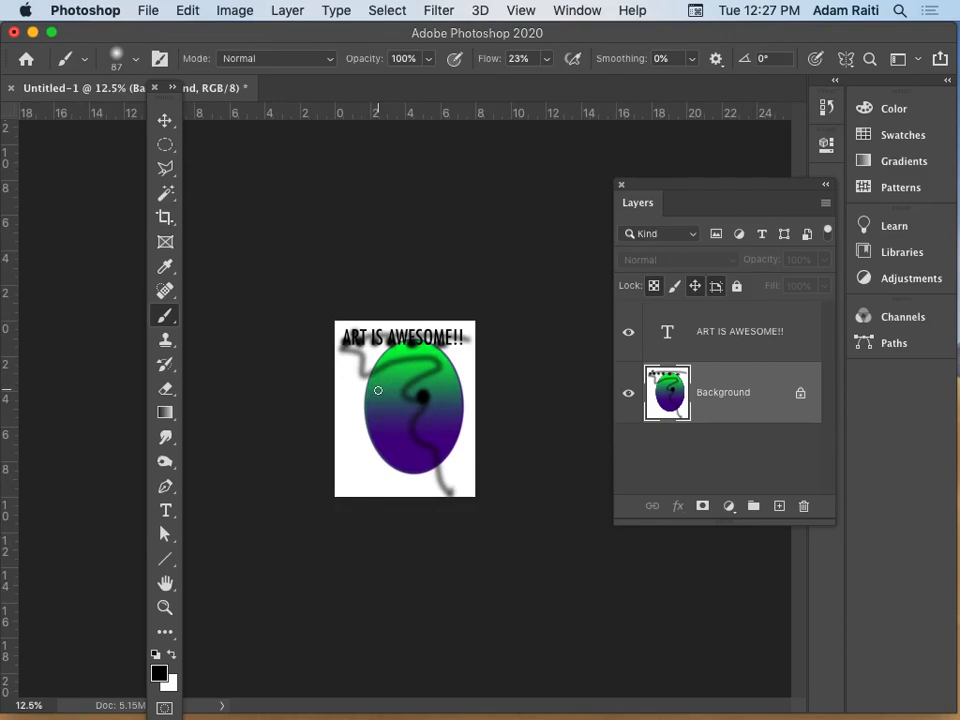
# - Set the foreground colour to a bright red with the Color Picker
pyautogui.click(159, 675)
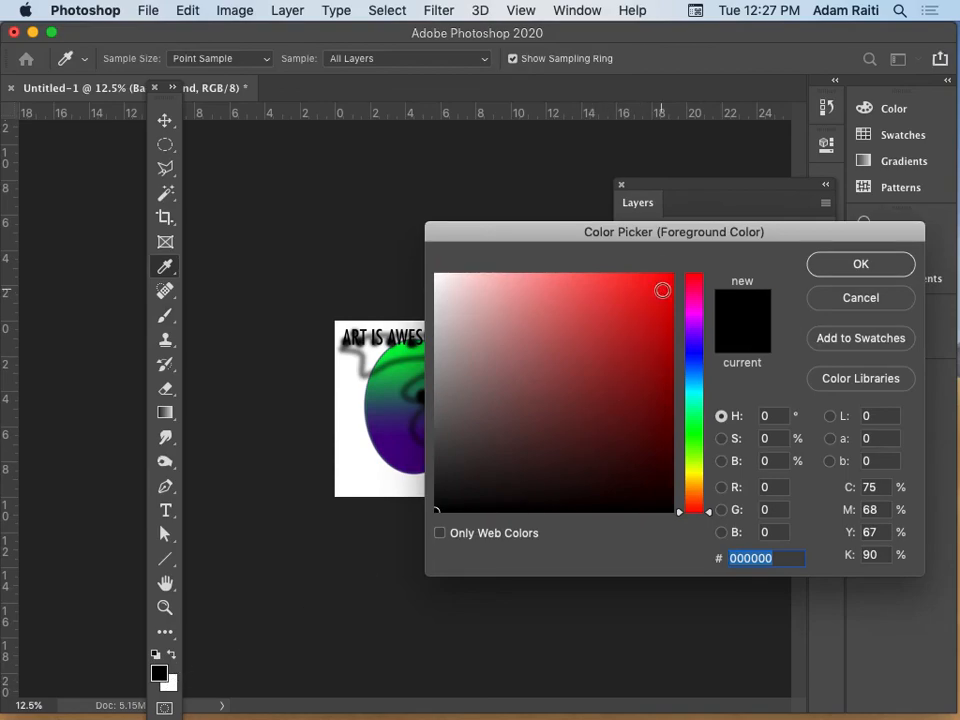
pyautogui.click(662, 290)
pyautogui.click(862, 264)
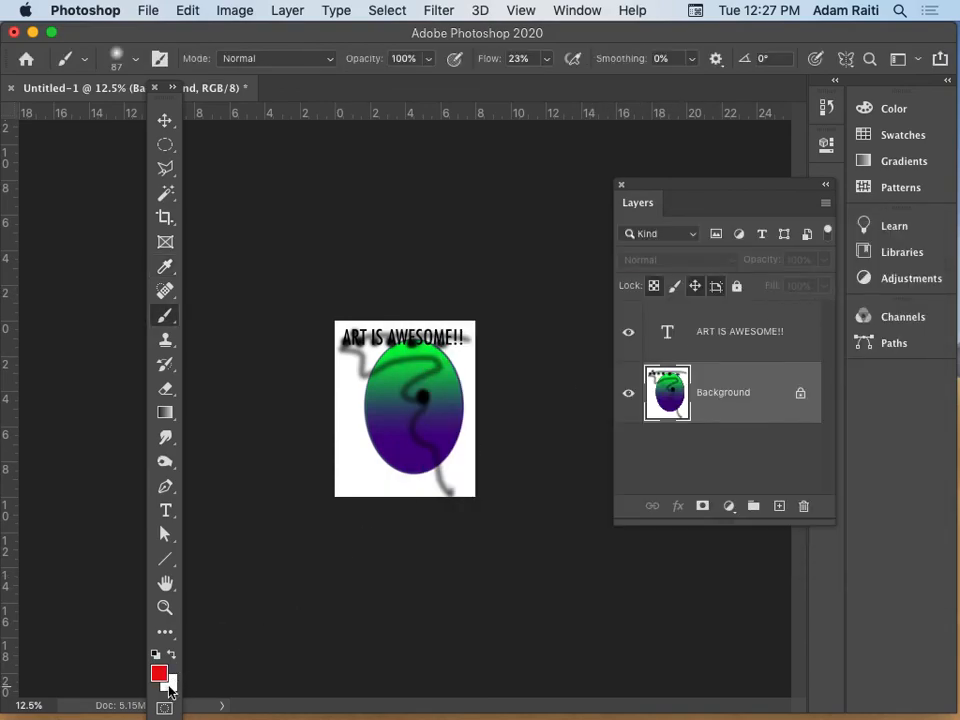
# - Swap the red foreground and white background colours back and forth, keeping red as the foreground
pyautogui.click(172, 656)
pyautogui.click(172, 655)
pyautogui.click(172, 656)
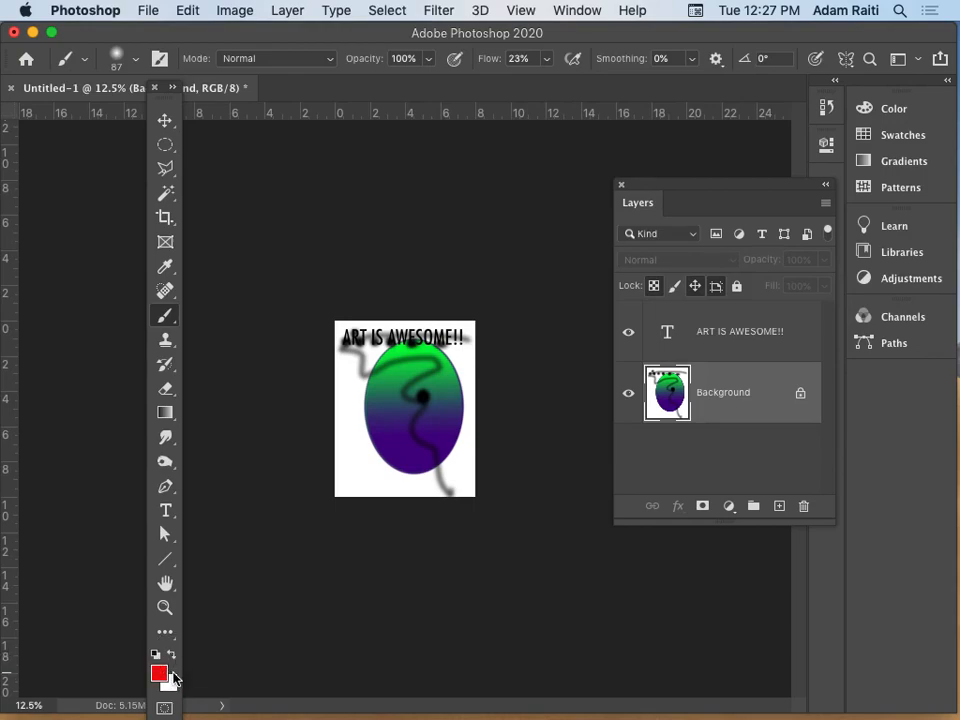